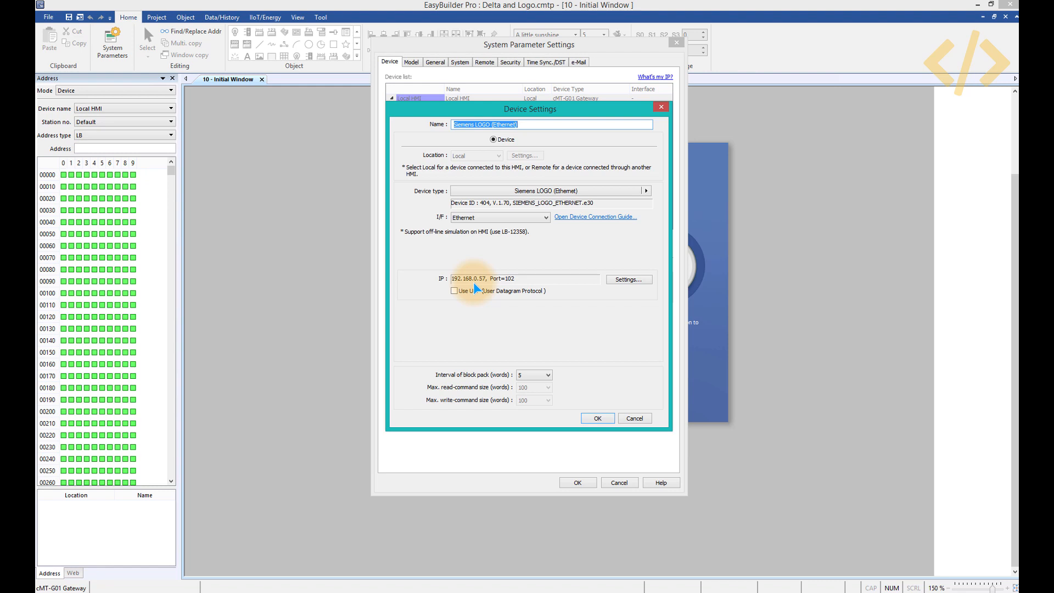
Review the IP address, port, model and TSAP settings of the Siemens LOGO (Ethernet) device, then close its settings without changes.
{"action": "left_click", "coordinate": [625, 282]}
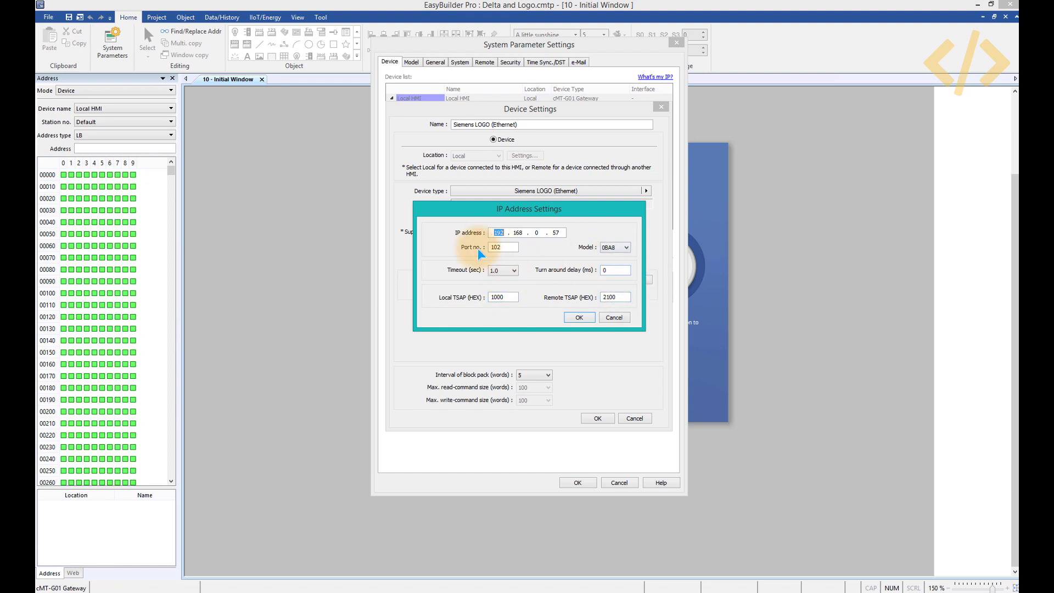
{"action": "left_click", "coordinate": [612, 318]}
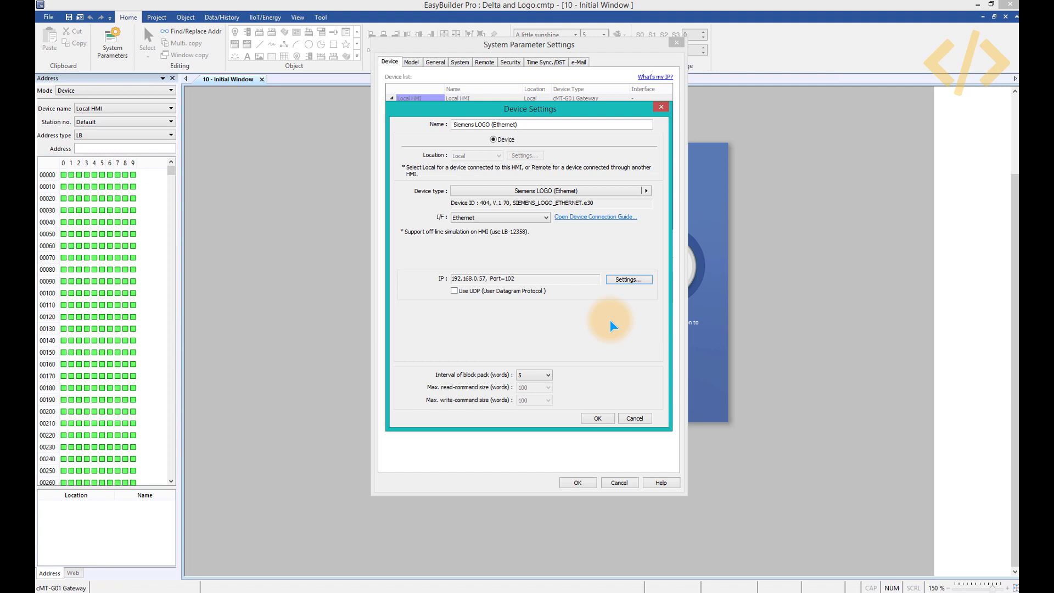
{"action": "left_click", "coordinate": [627, 280]}
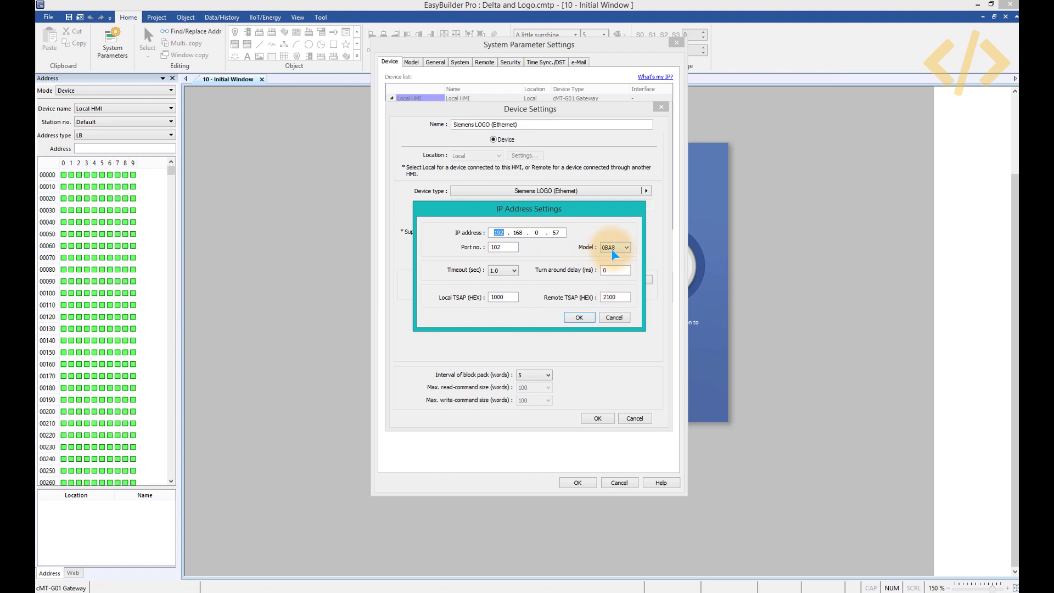
{"action": "left_click", "coordinate": [610, 263]}
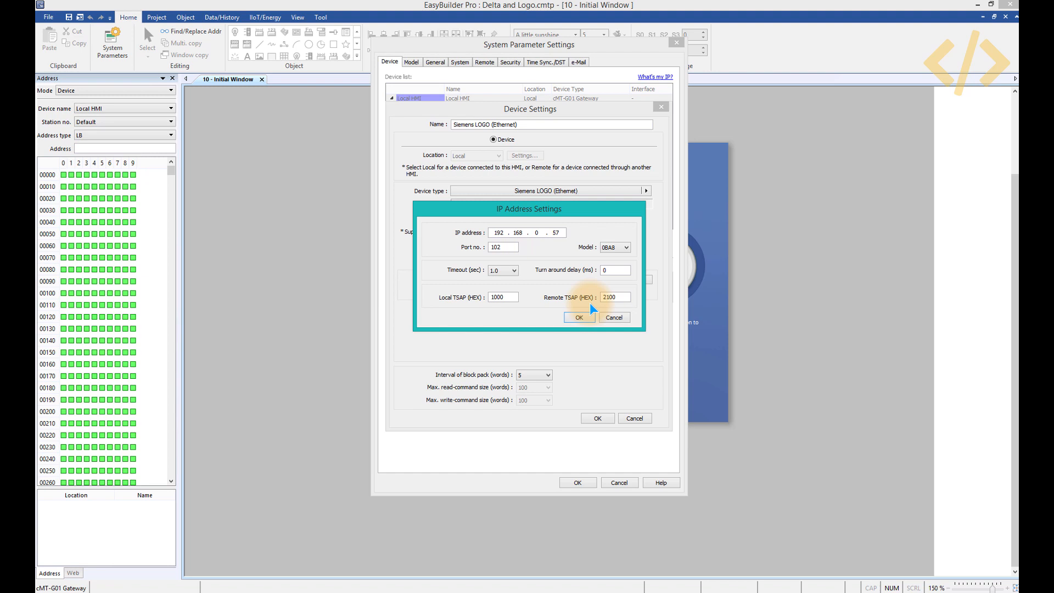
{"action": "left_click", "coordinate": [617, 317]}
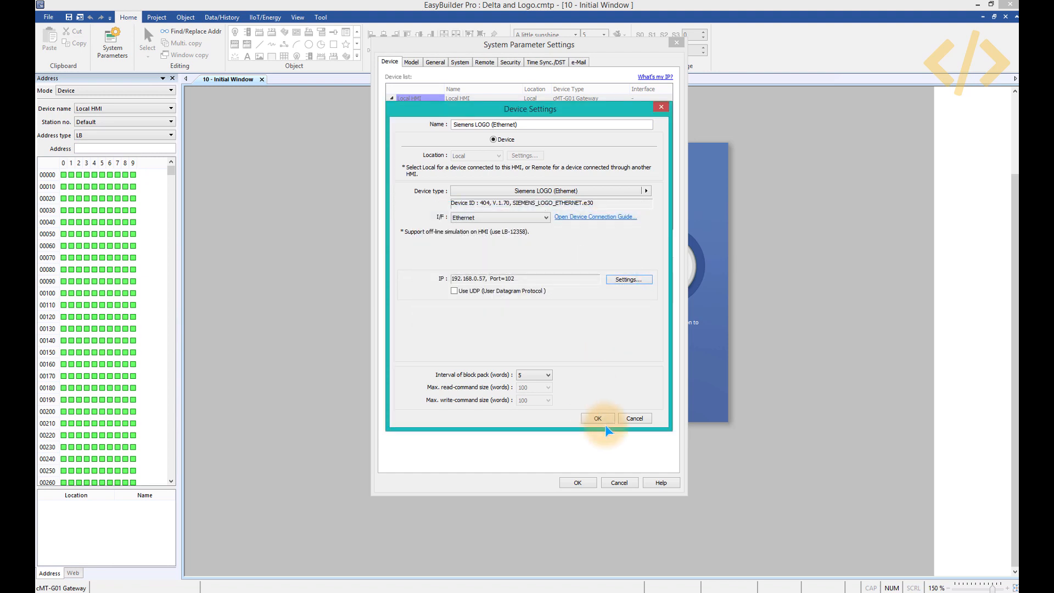
{"action": "left_click", "coordinate": [634, 418]}
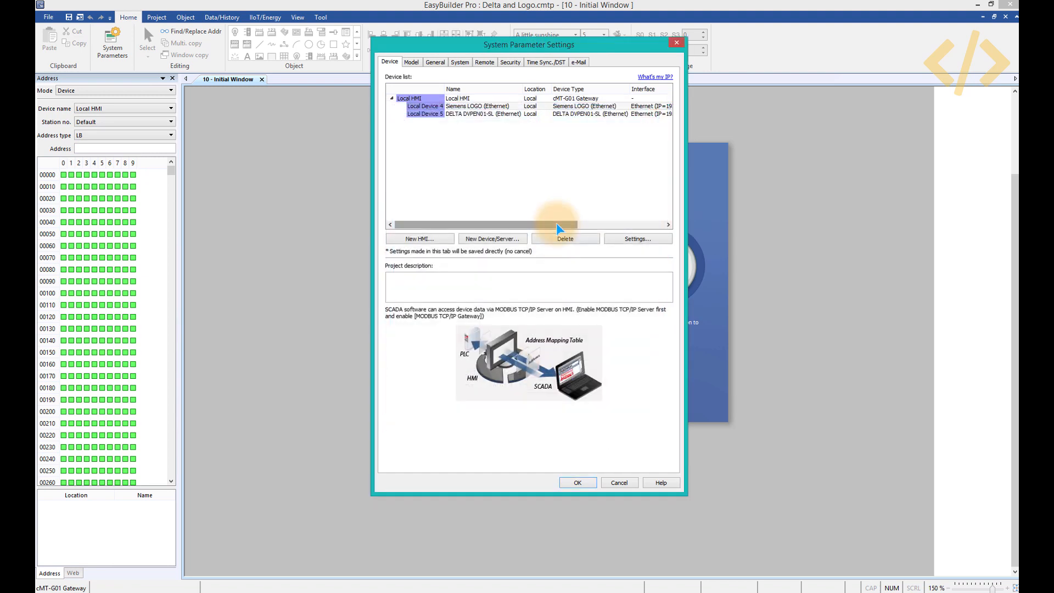
Review the IP address and port settings of the DELTA DVPEN01-SL (Ethernet) device, then leave the system parameters without changes.
{"action": "left_click", "coordinate": [480, 115]}
{"action": "double_click", "coordinate": [480, 114]}
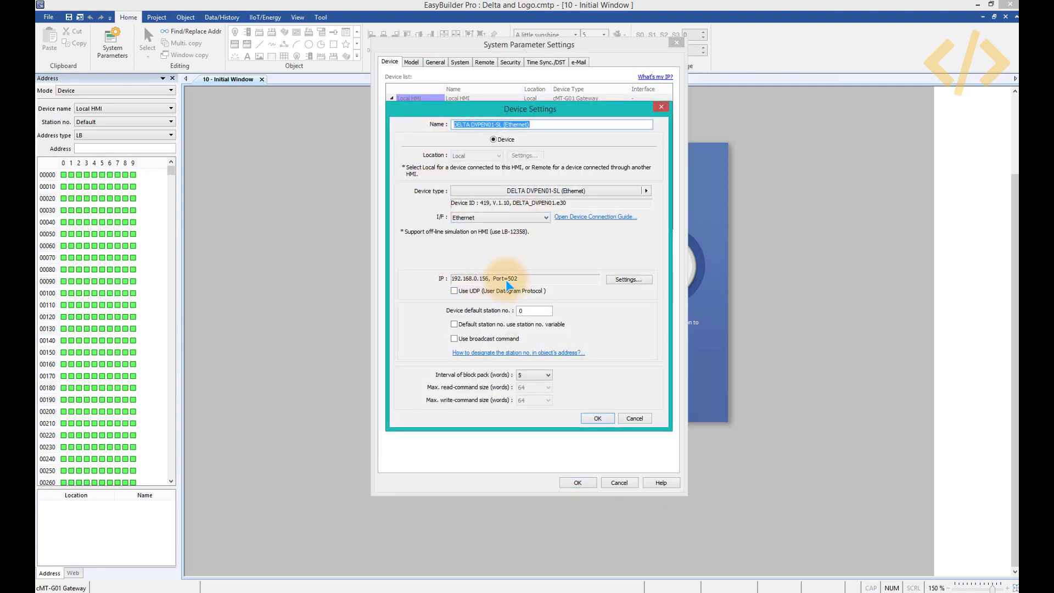
{"action": "left_click", "coordinate": [636, 281]}
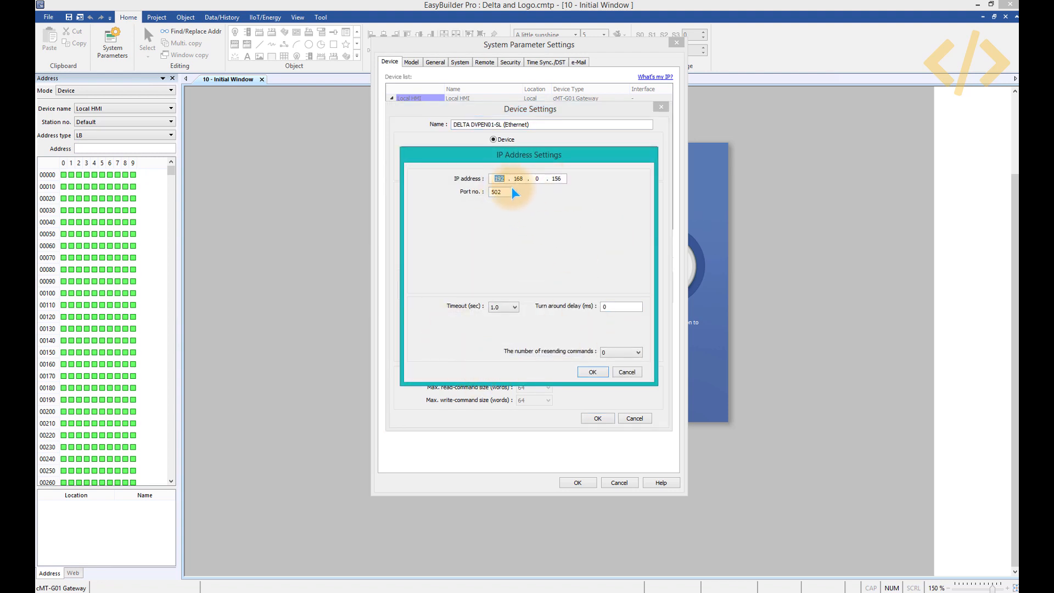
{"action": "left_click", "coordinate": [625, 373]}
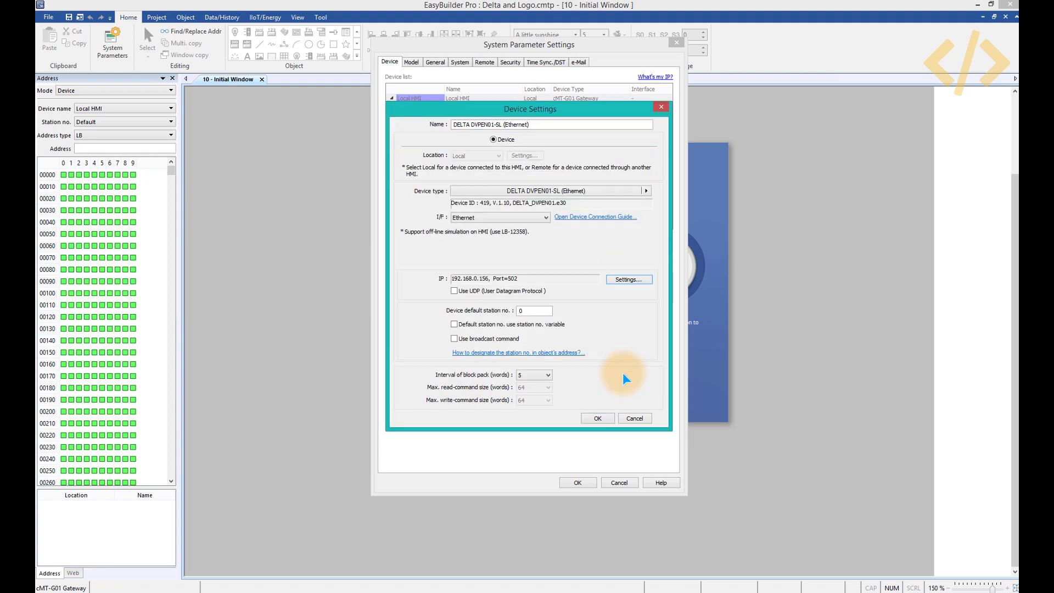
{"action": "left_click", "coordinate": [633, 419]}
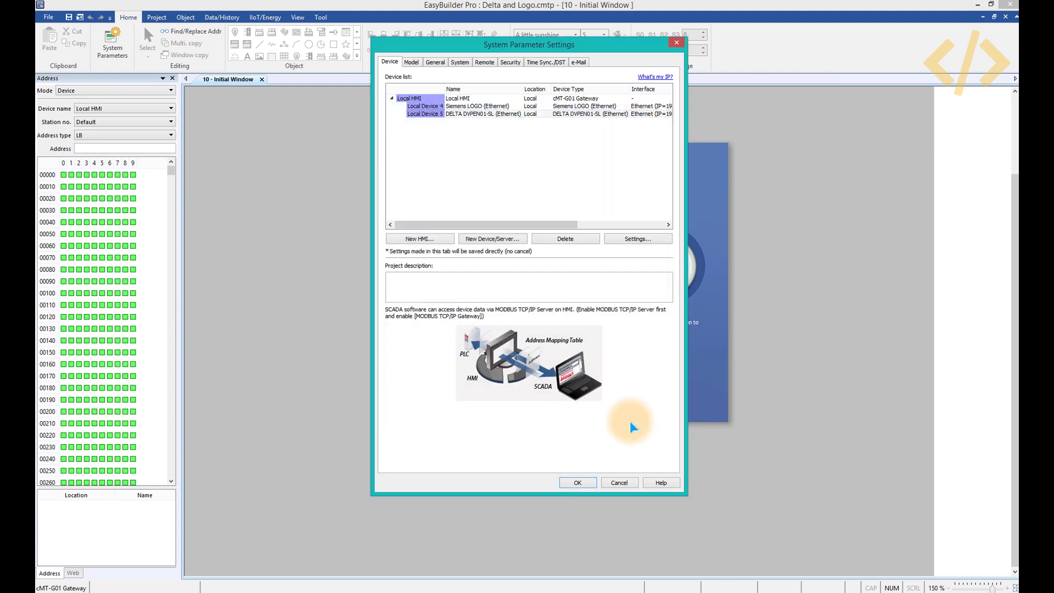
{"action": "left_click", "coordinate": [480, 114]}
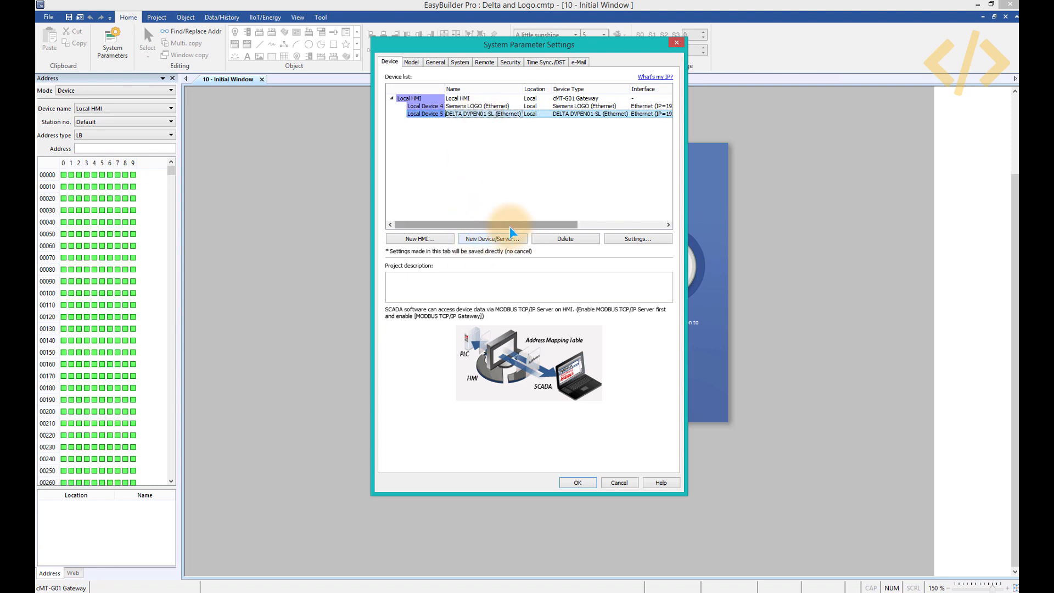
{"action": "left_click", "coordinate": [619, 483]}
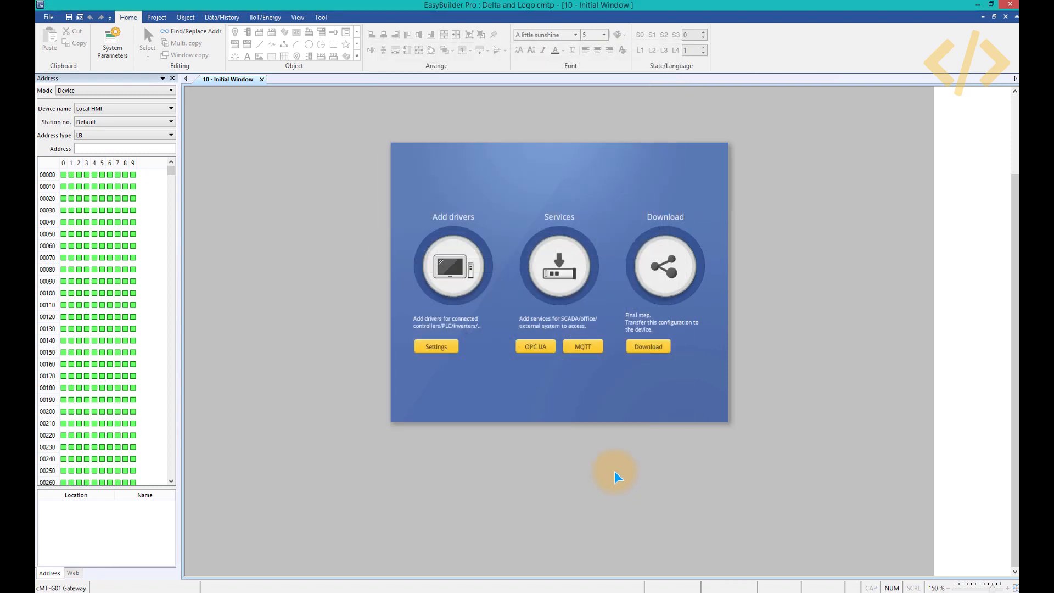
Open the OPC UA server configuration and look through the tags under Siemens LOGO (Ethernet).
{"action": "left_click", "coordinate": [535, 349]}
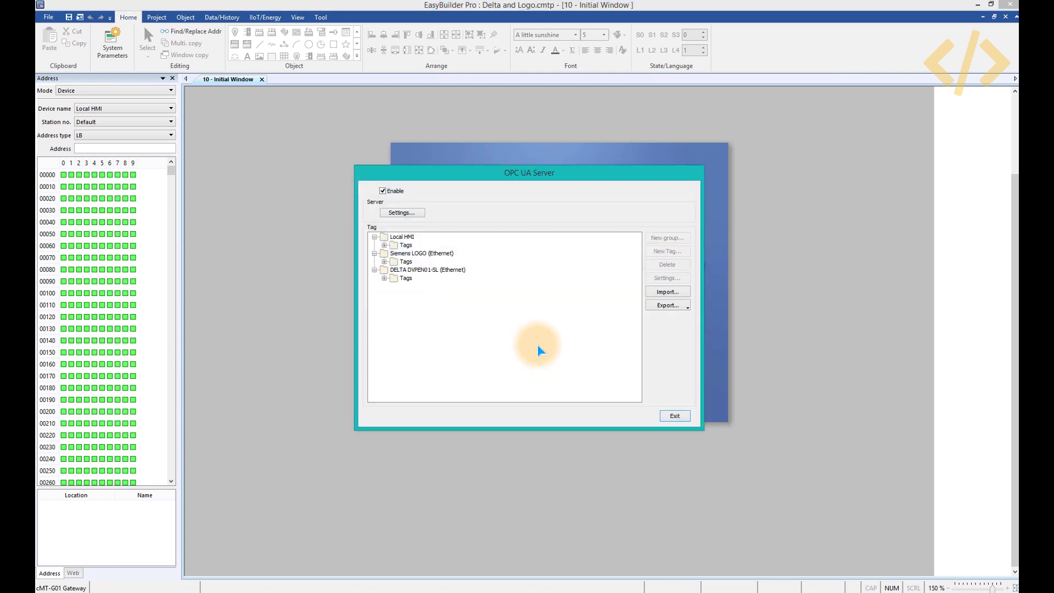
{"action": "left_click", "coordinate": [402, 255]}
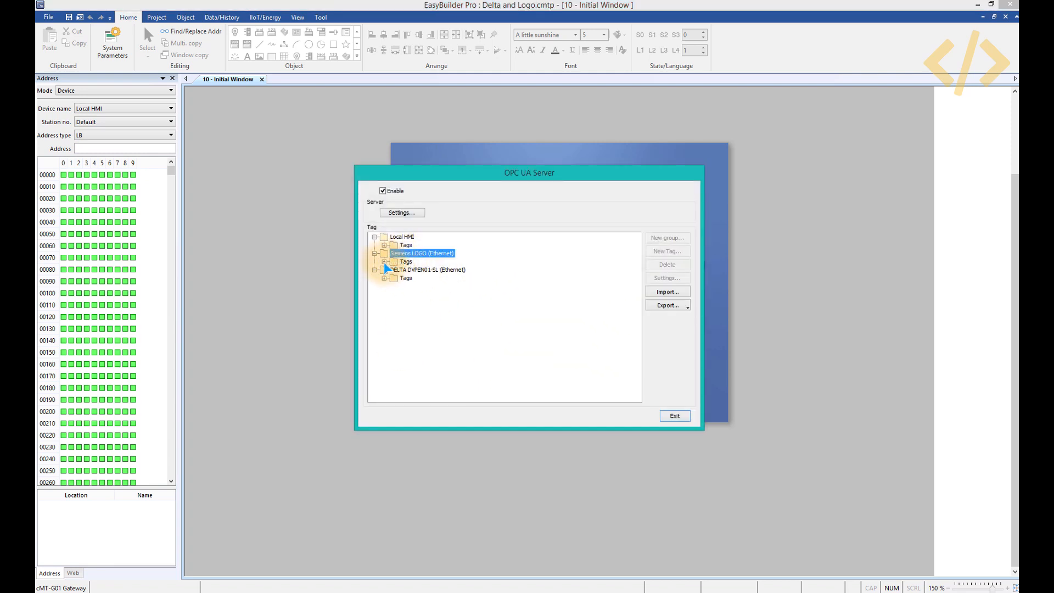
{"action": "left_click", "coordinate": [384, 262]}
{"action": "left_click", "coordinate": [428, 270]}
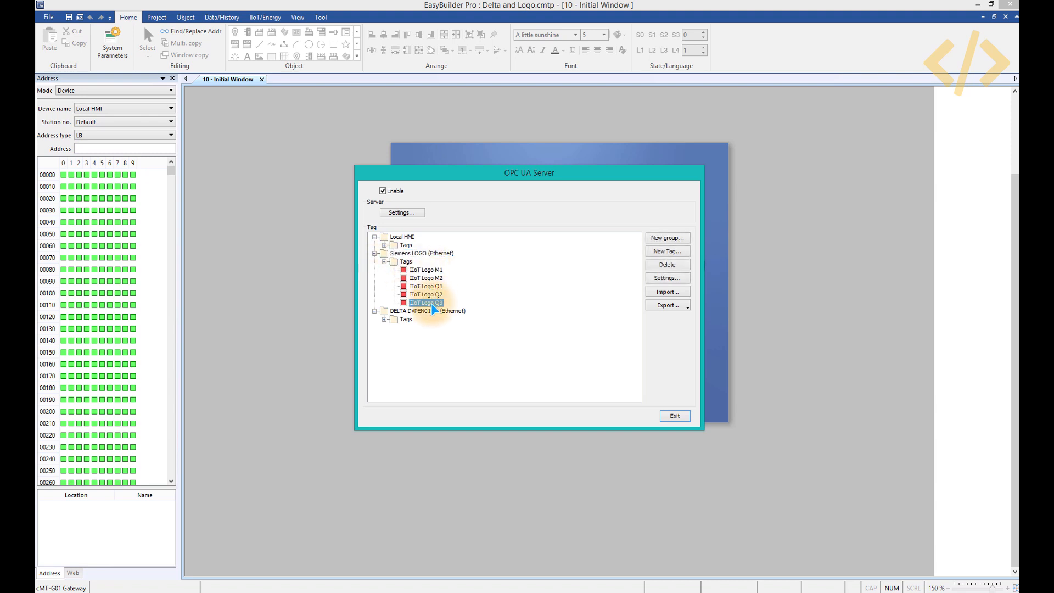
{"action": "left_click", "coordinate": [438, 278]}
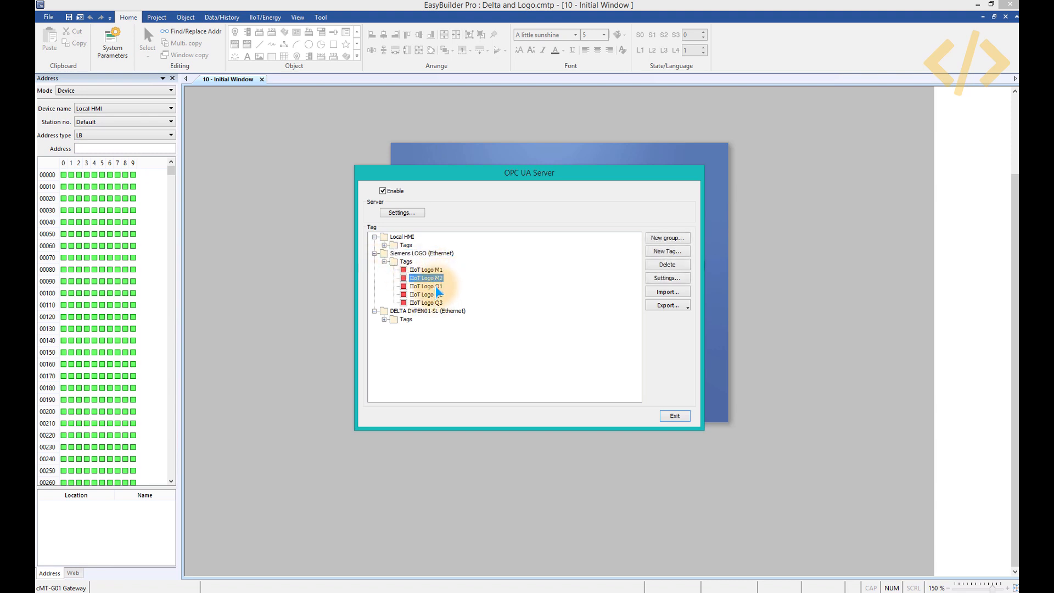
{"action": "left_click", "coordinate": [434, 303]}
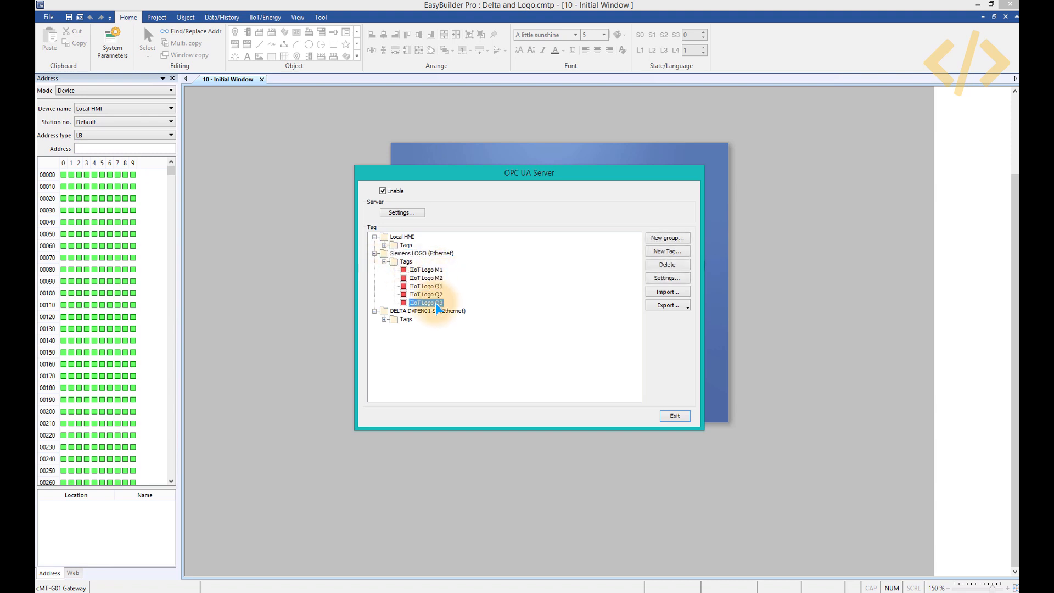
Inspect the type, address and read/write settings of the IIoT Logo M1 and IIoT Logo M2 tags without changing them.
{"action": "double_click", "coordinate": [435, 270]}
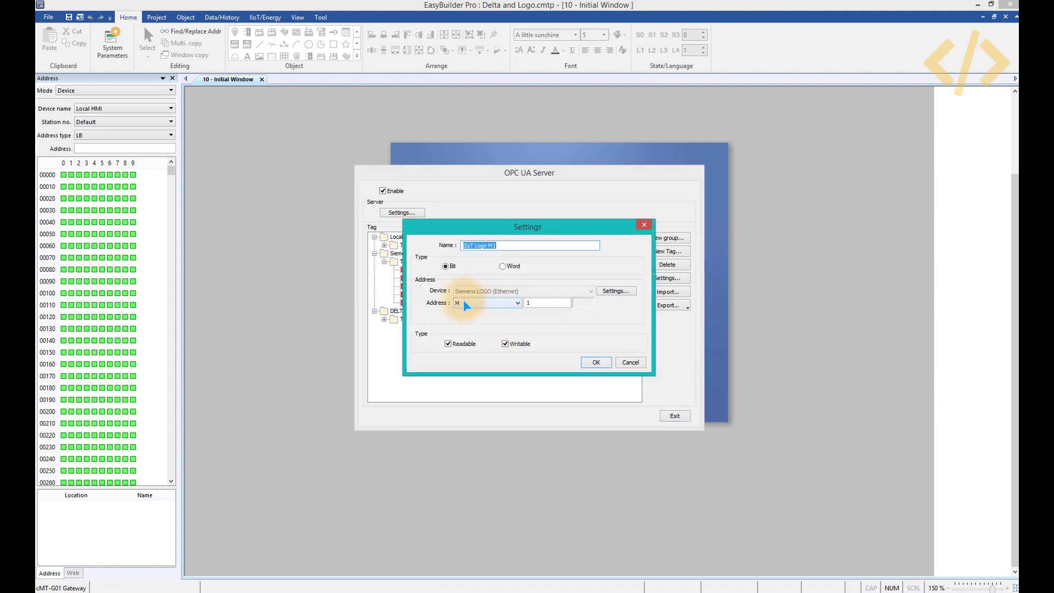
{"action": "left_click", "coordinate": [470, 308]}
{"action": "left_click", "coordinate": [476, 316]}
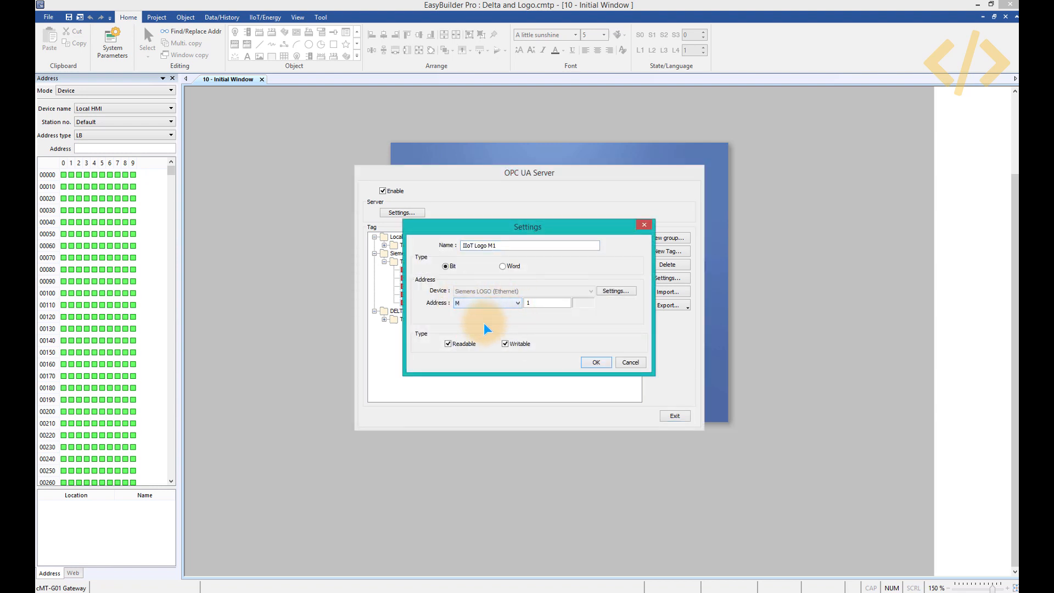
{"action": "left_click", "coordinate": [624, 361]}
{"action": "double_click", "coordinate": [427, 279]}
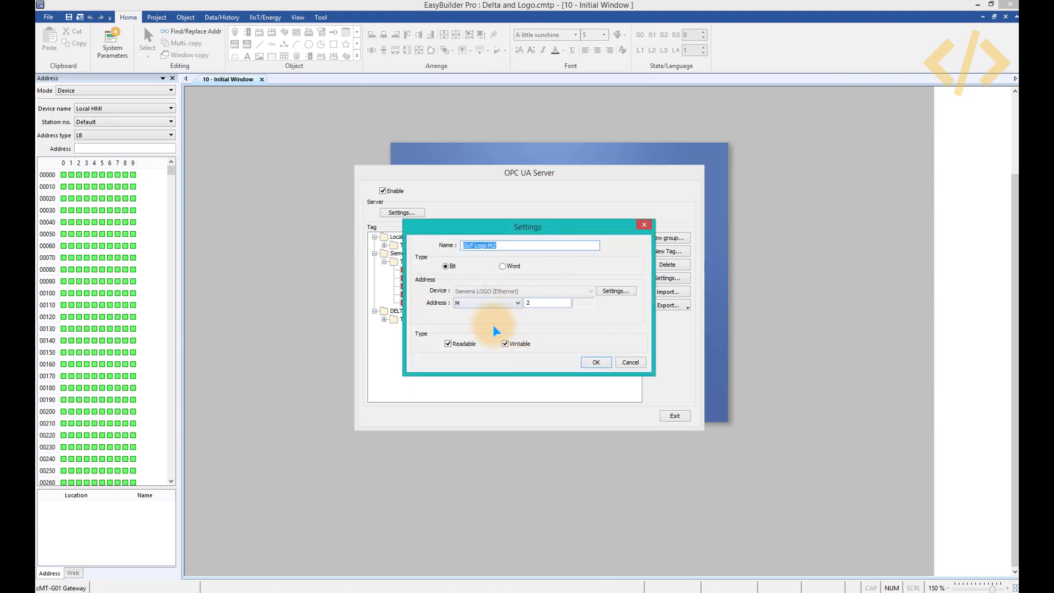
{"action": "left_click", "coordinate": [629, 363]}
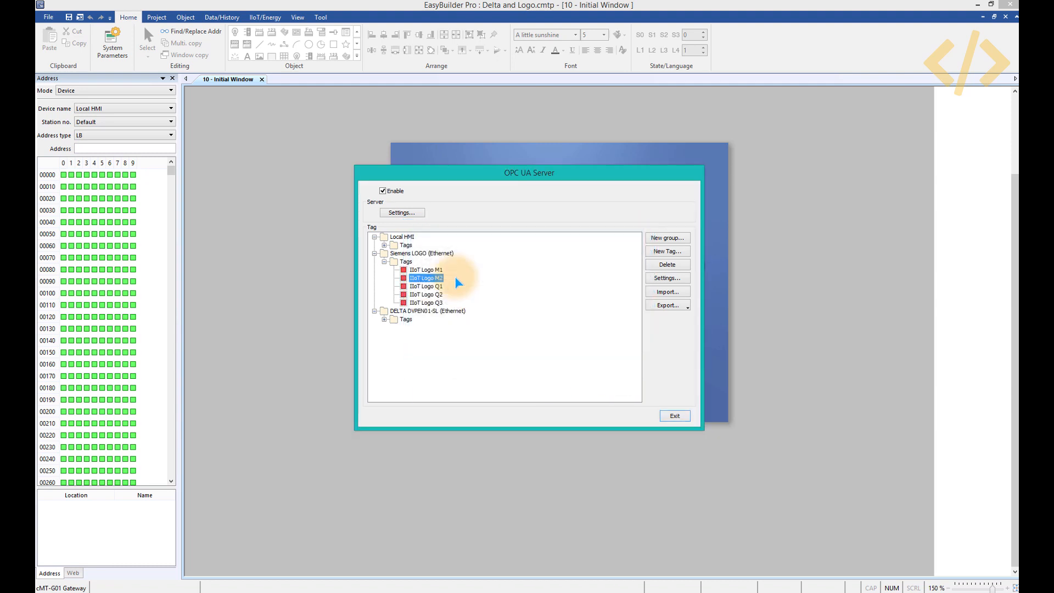
Inspect the settings of the Delta tags IIoT Delta D0, M0 and Y0, then close the OPC UA server configuration.
{"action": "left_click", "coordinate": [385, 319]}
{"action": "double_click", "coordinate": [417, 327]}
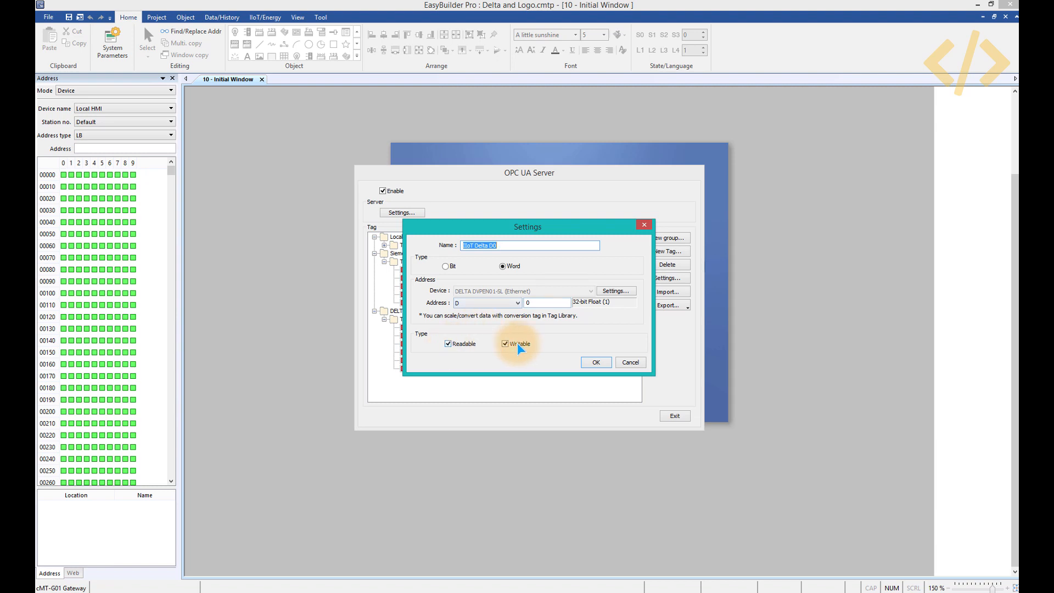
{"action": "left_click", "coordinate": [596, 362]}
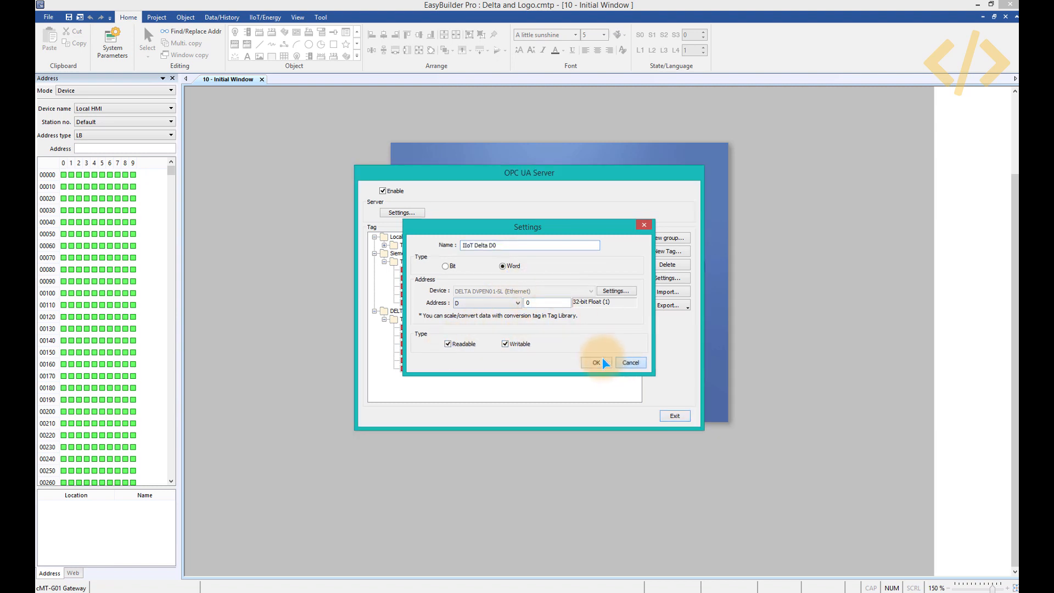
{"action": "double_click", "coordinate": [437, 344]}
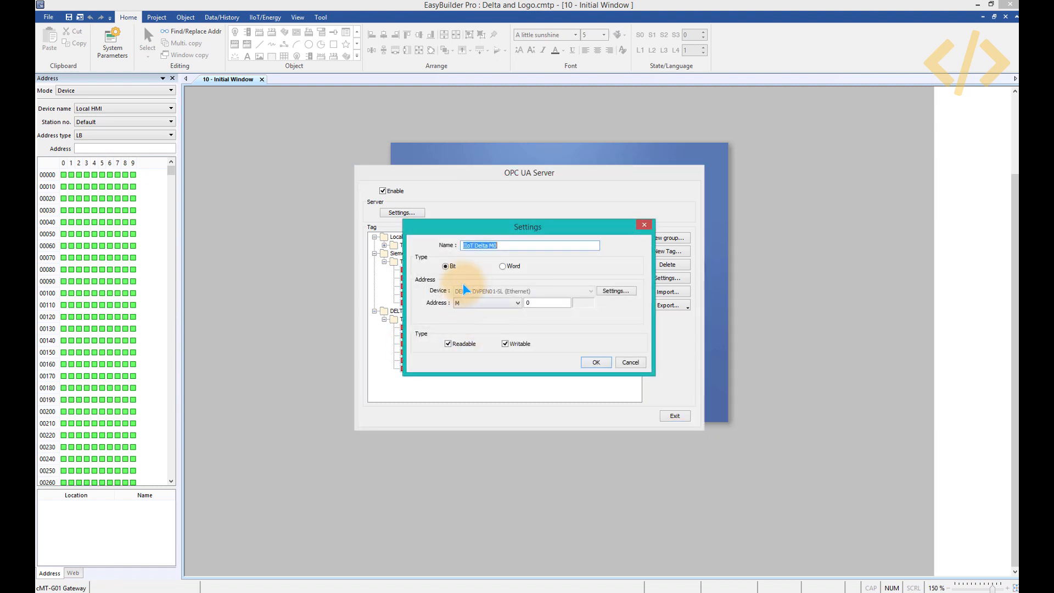
{"action": "left_click", "coordinate": [618, 362]}
{"action": "double_click", "coordinate": [427, 361]}
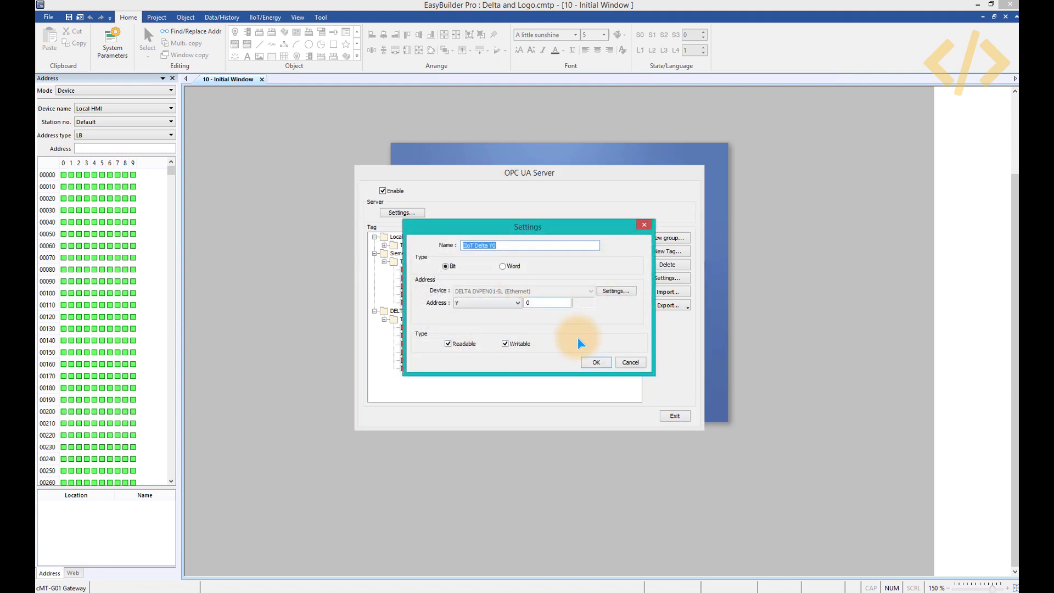
{"action": "left_click", "coordinate": [640, 364]}
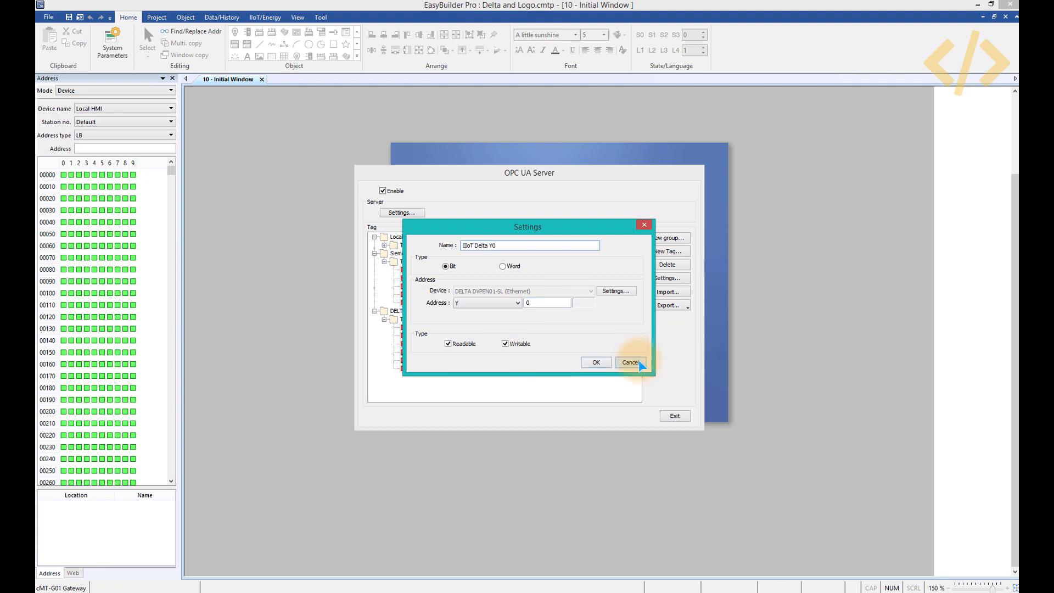
{"action": "left_click", "coordinate": [675, 415]}
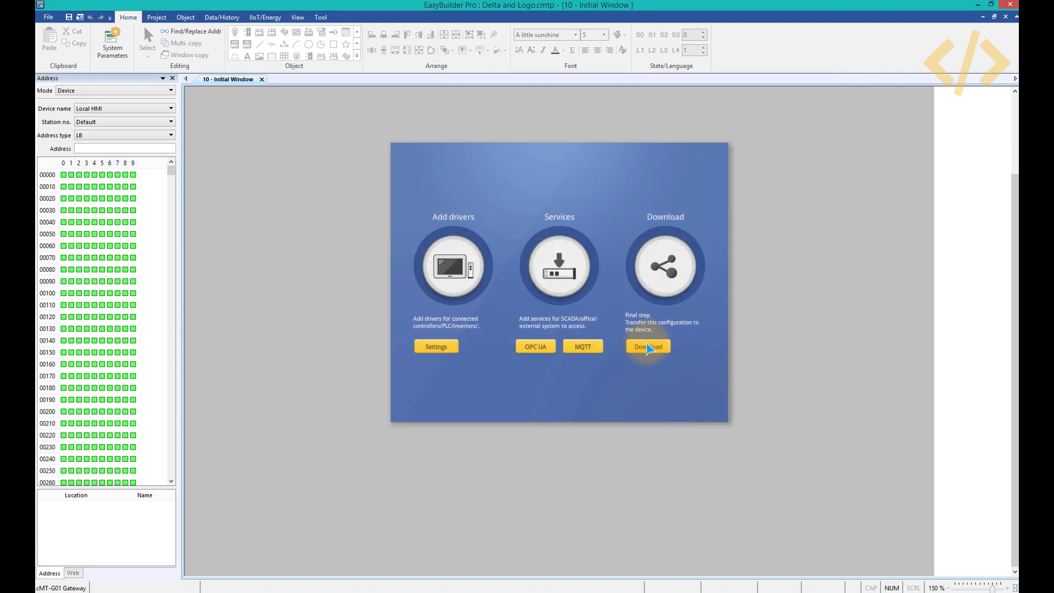
Switch to the cMT web interface in the browser and examine the OPC UA server's endpoint URL, including its IP address, port and server name.
{"action": "left_click", "coordinate": [172, 592]}
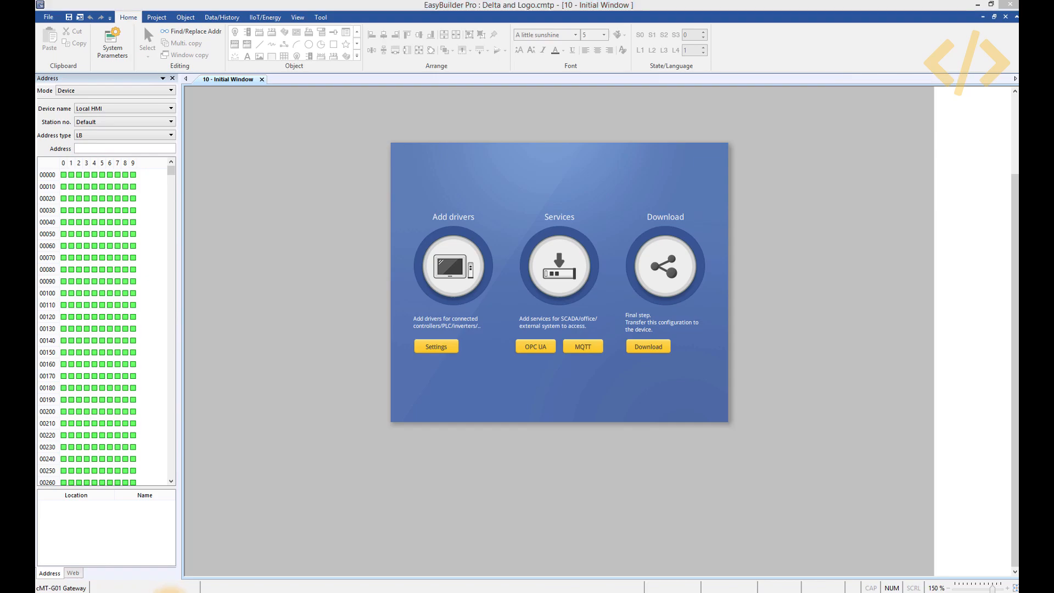
{"action": "left_click", "coordinate": [199, 564]}
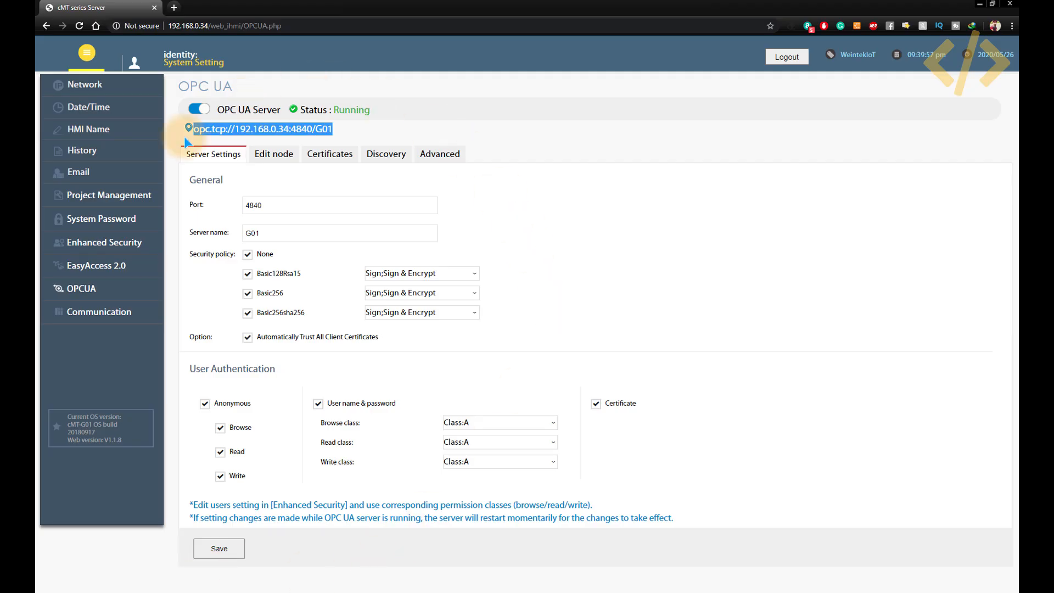
{"action": "double_click", "coordinate": [189, 27]}
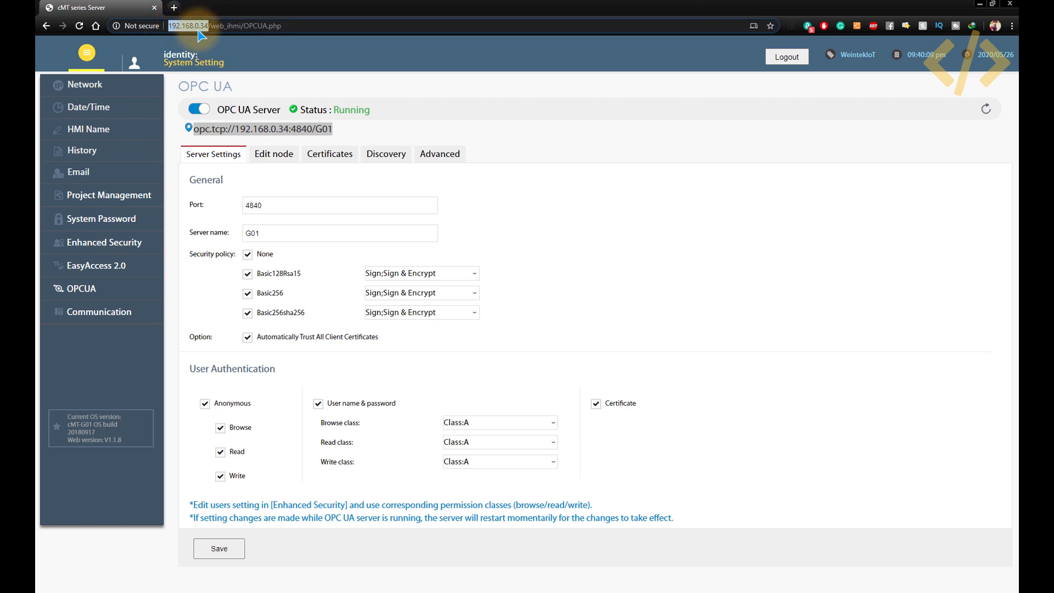
{"action": "left_click", "coordinate": [290, 130]}
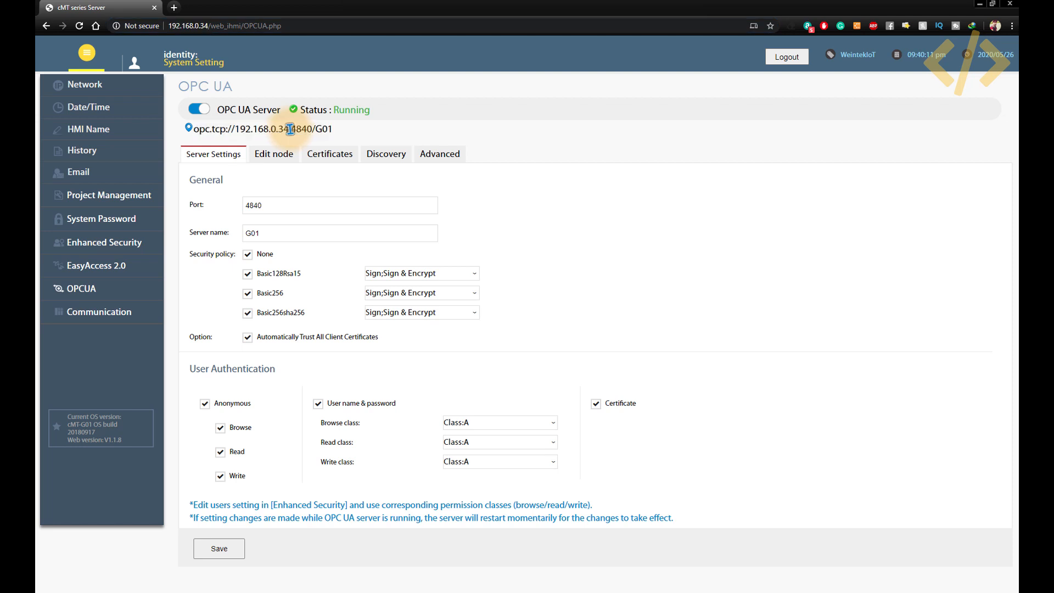
{"action": "left_click_drag", "start_coordinate": [289, 130], "coordinate": [235, 130]}
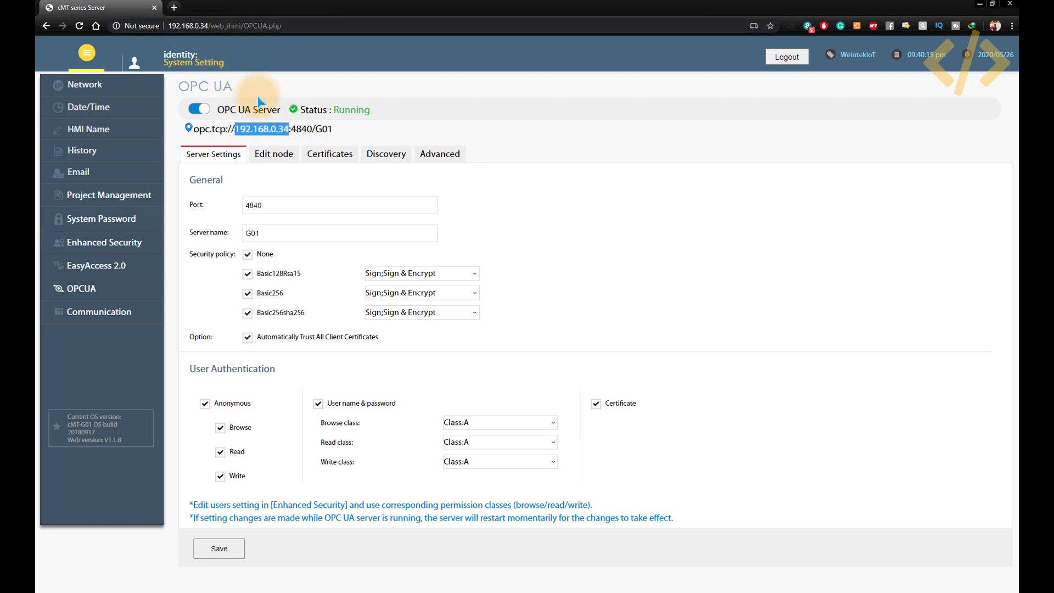
{"action": "double_click", "coordinate": [332, 130]}
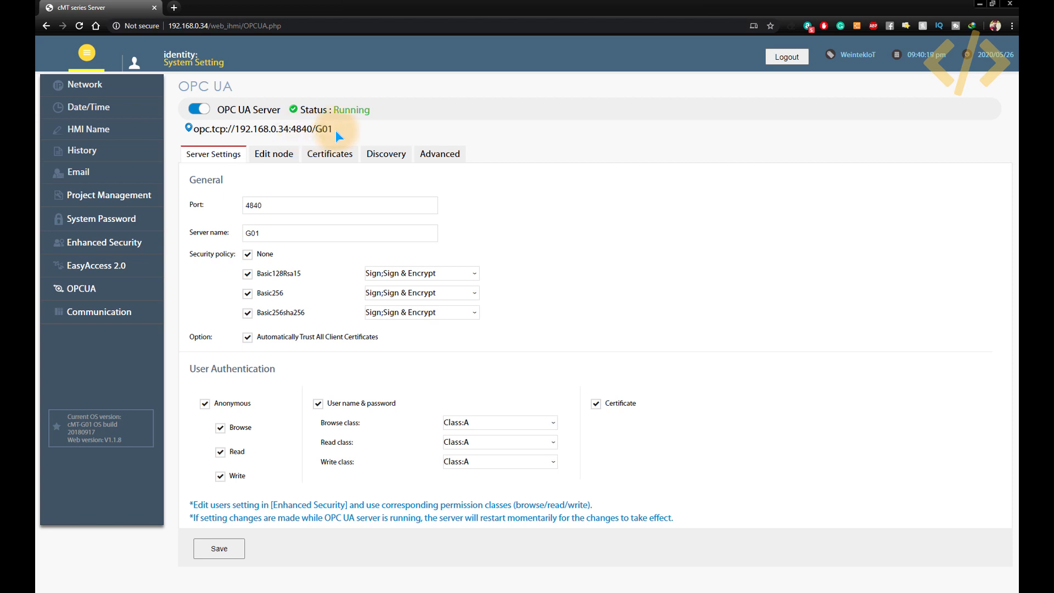
{"action": "left_click_drag", "start_coordinate": [339, 136], "coordinate": [196, 137]}
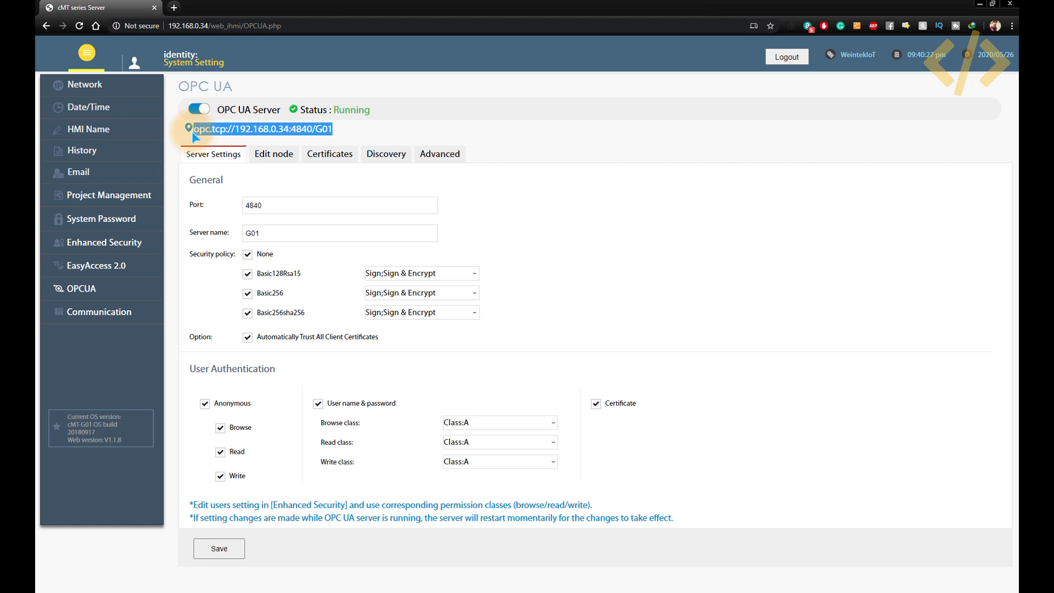
{"action": "triple_click", "coordinate": [294, 125]}
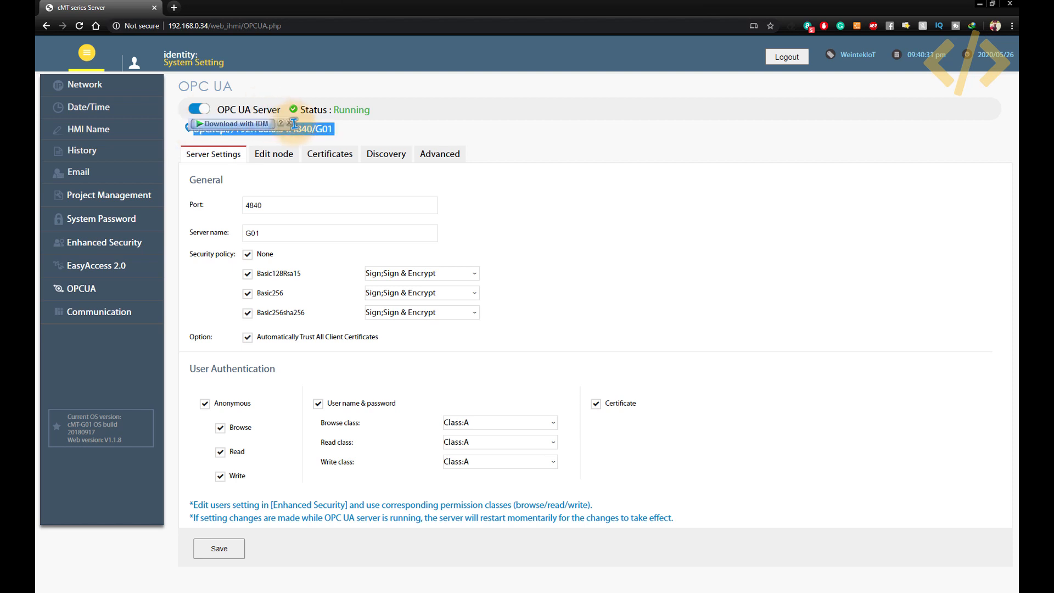
Examine the OPC UA server's node list, including the tags under Siemens LOGO (Ethernet) and DELTA DVPEN01-SL (Ethernet).
{"action": "left_click", "coordinate": [304, 130]}
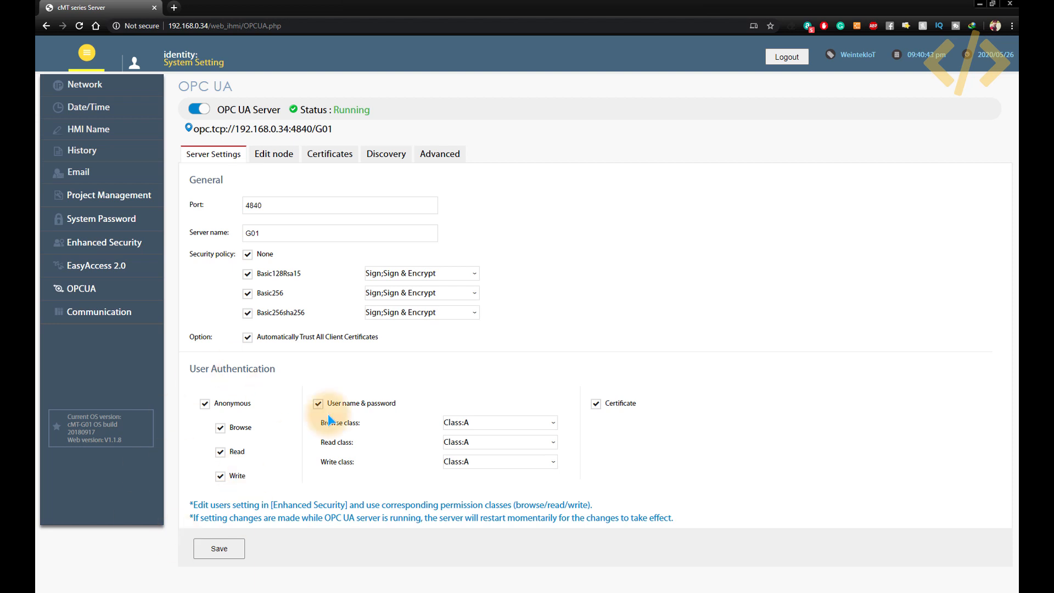
{"action": "left_click", "coordinate": [262, 158]}
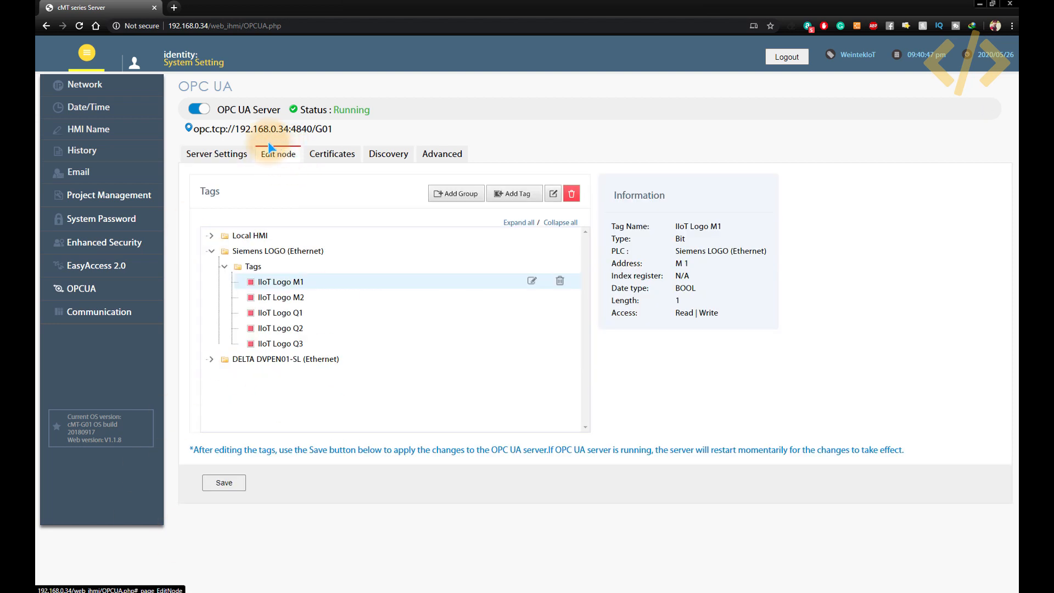
{"action": "left_click", "coordinate": [212, 359]}
{"action": "left_click", "coordinate": [224, 374]}
{"action": "scroll", "coordinate": [282, 376], "scroll_direction": "down", "scroll_amount": 2}
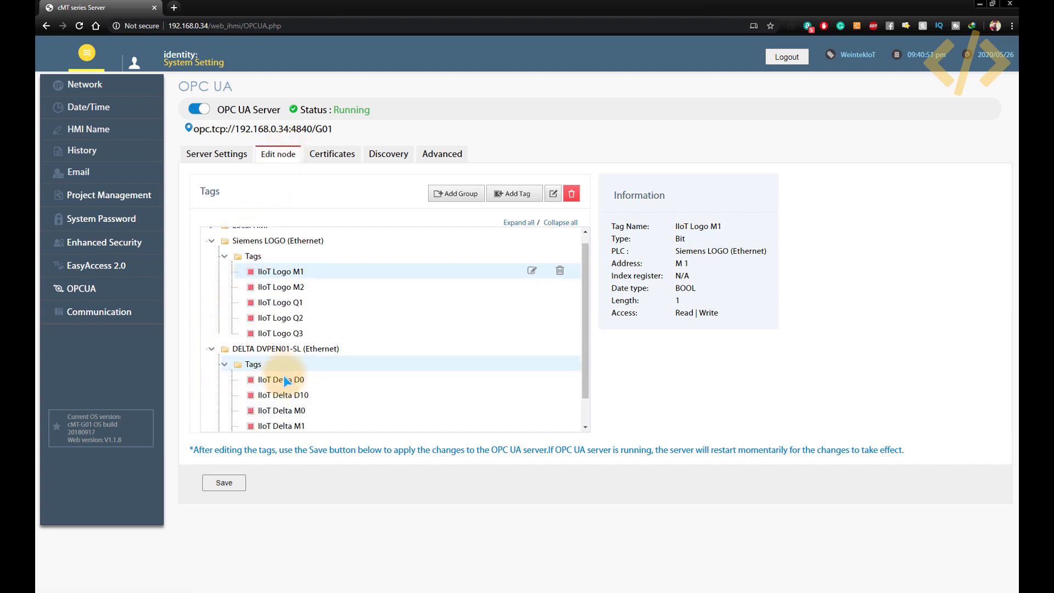
{"action": "scroll", "coordinate": [292, 352], "scroll_direction": "up", "scroll_amount": 2}
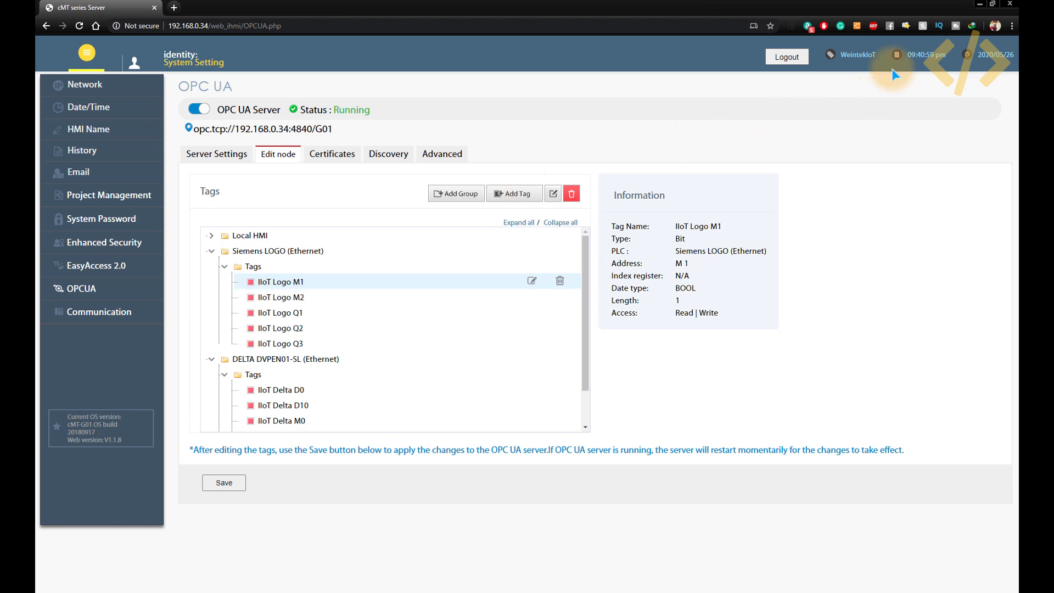
Copy the OPC UA endpoint URL opc.tcp://192.168.0.34:4840/G01 and switch to UaExpert.
{"action": "left_click", "coordinate": [449, 160]}
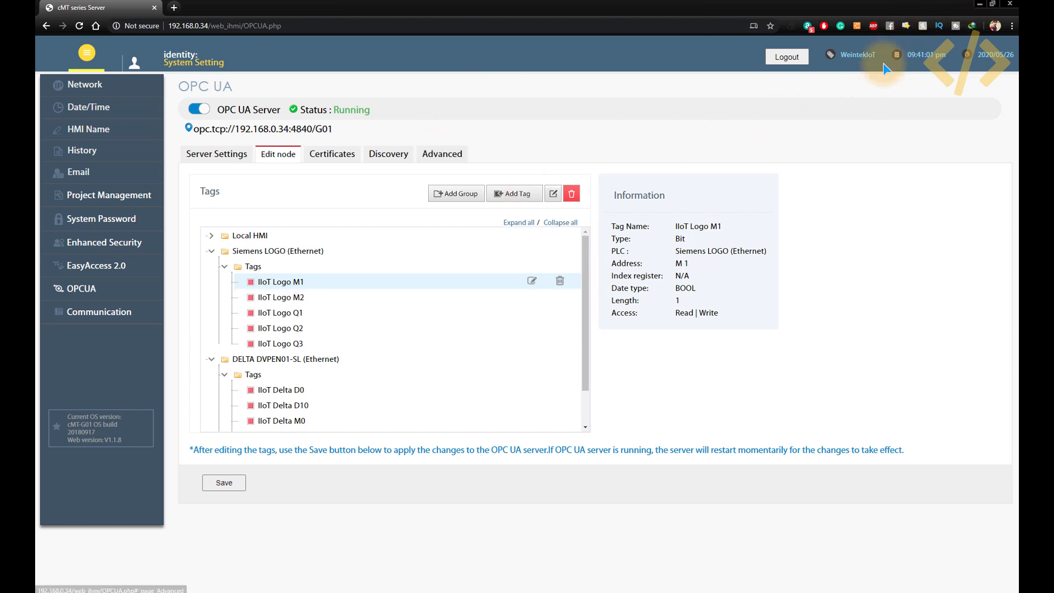
{"action": "left_click", "coordinate": [401, 591]}
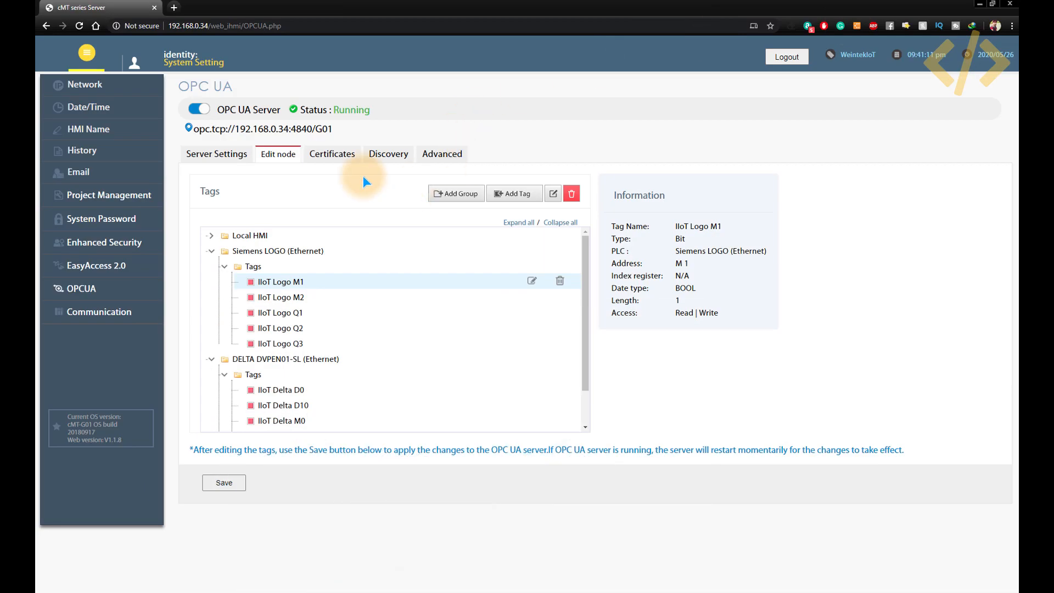
{"action": "left_click_drag", "start_coordinate": [332, 129], "coordinate": [196, 132]}
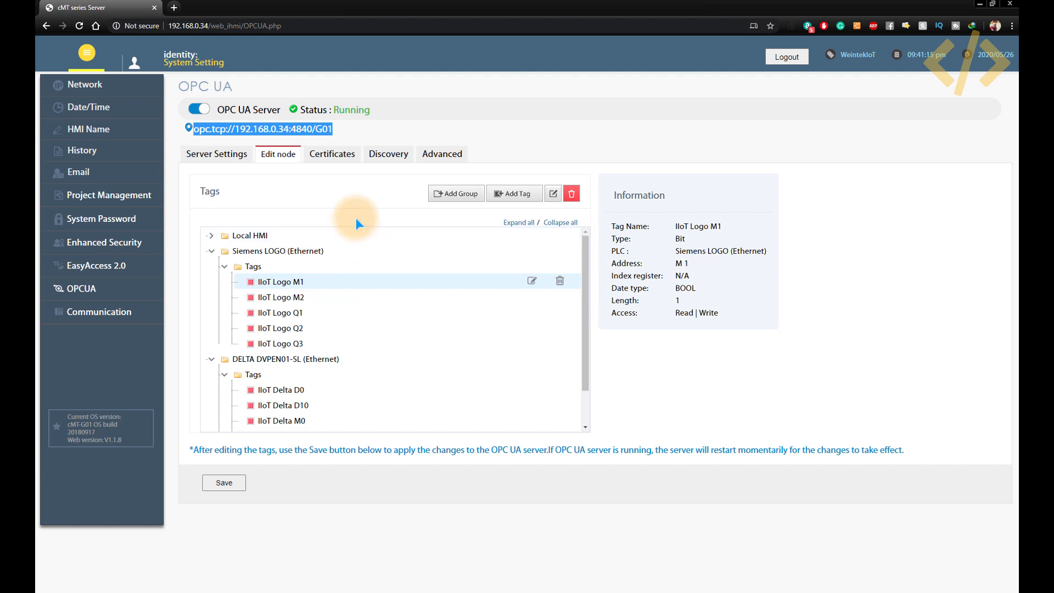
{"action": "left_click", "coordinate": [676, 592]}
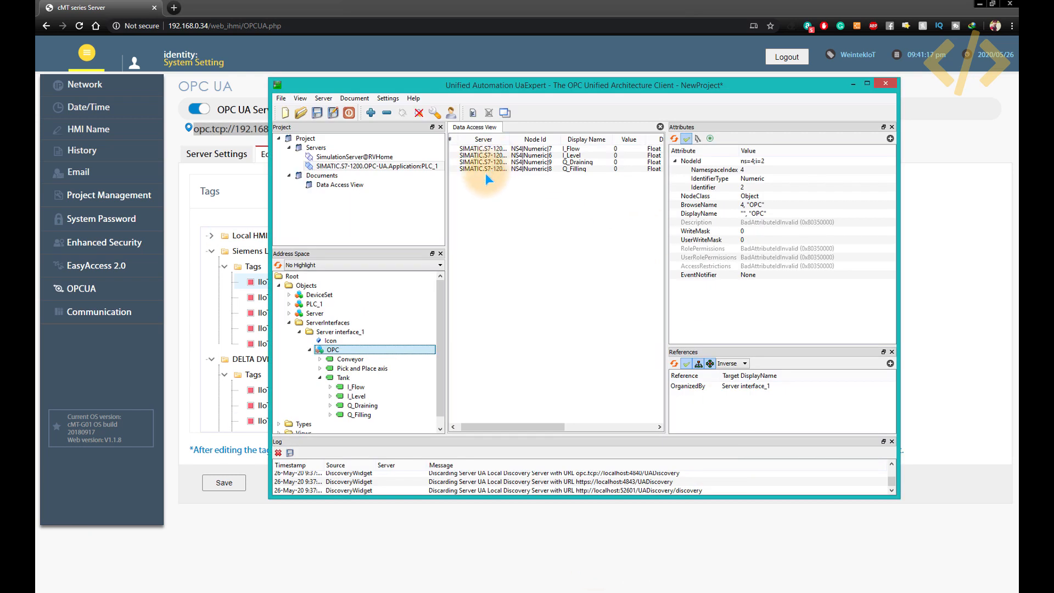
Begin adding a server and enter opc.tcp://192.168.0.34:4840/G01 as a custom discovery URL.
{"action": "left_click", "coordinate": [353, 166]}
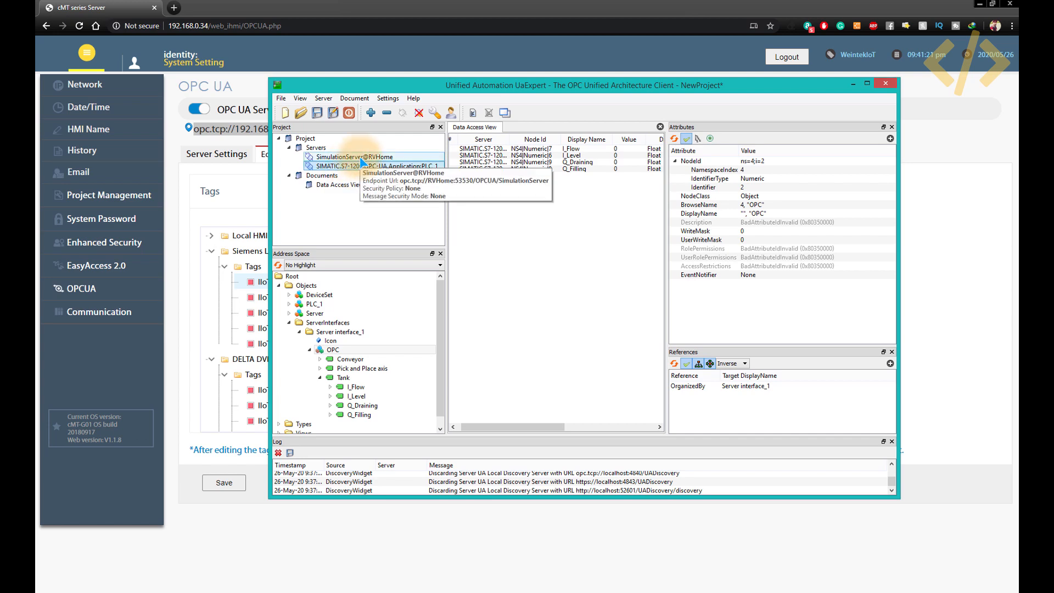
{"action": "left_click", "coordinate": [329, 157]}
{"action": "left_click", "coordinate": [370, 113]}
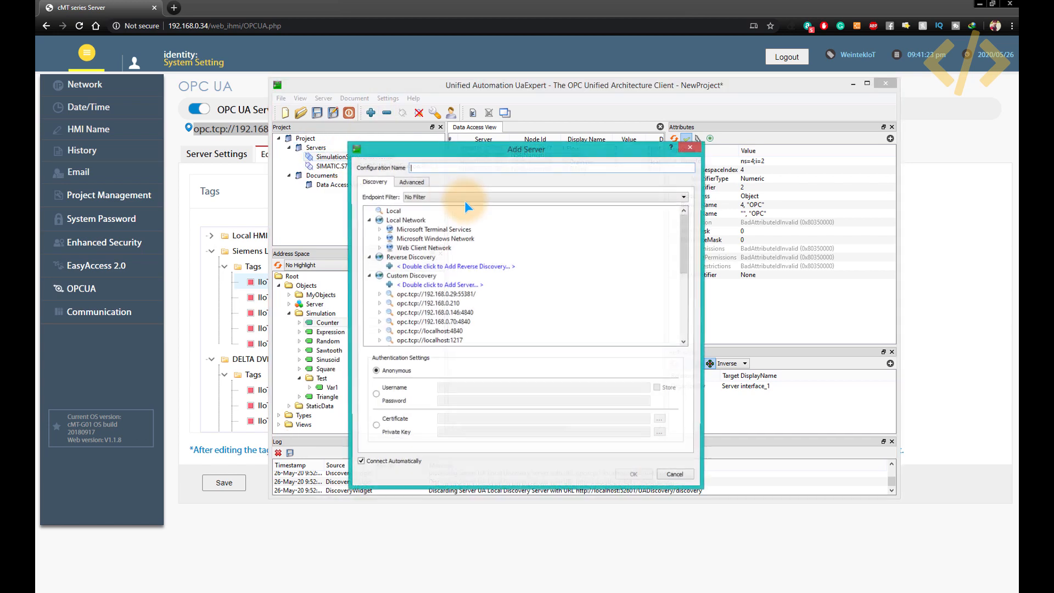
{"action": "double_click", "coordinate": [431, 286]}
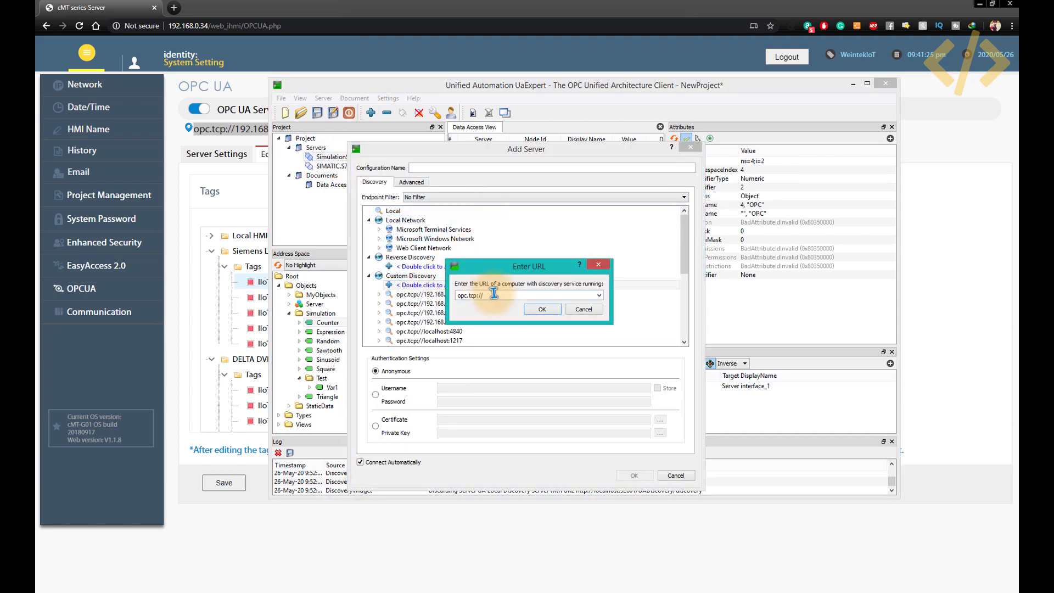
{"action": "type", "text": "192.168.0.146:4840"}
{"action": "left_click", "coordinate": [542, 309]}
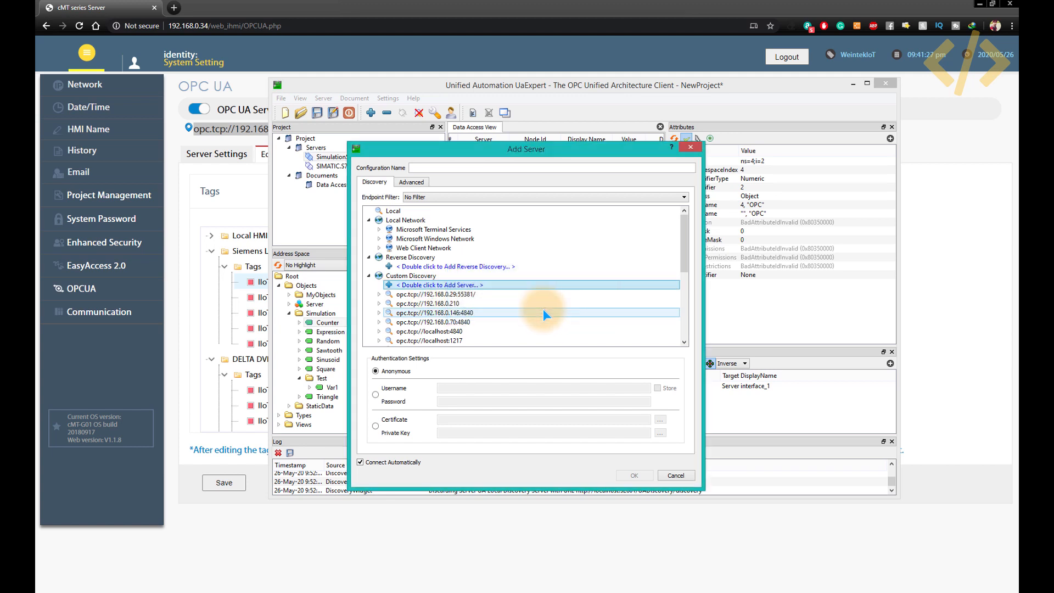
{"action": "scroll", "coordinate": [541, 308], "scroll_direction": "down", "scroll_amount": 4}
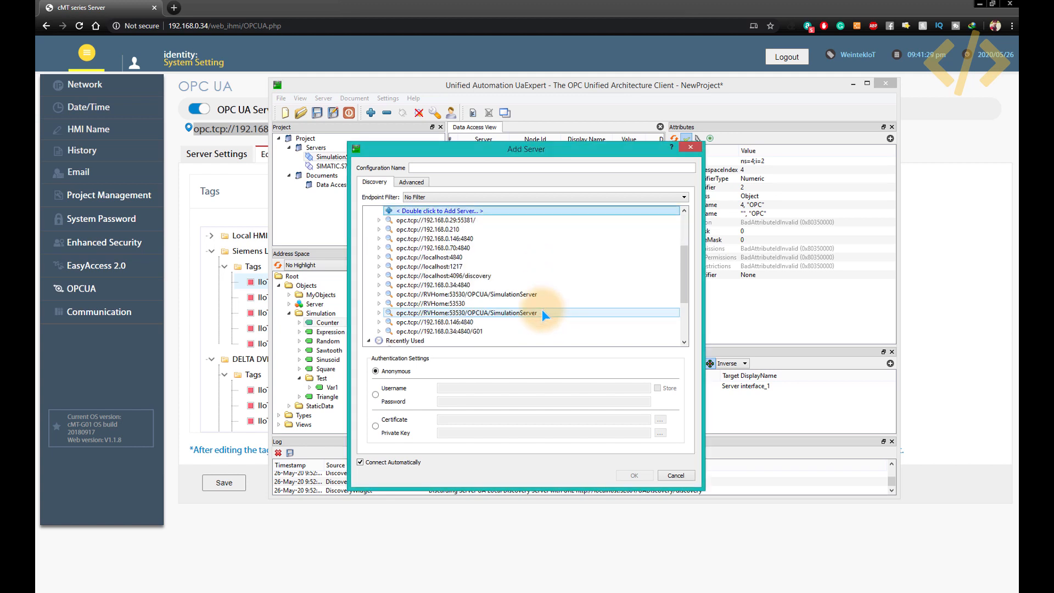
Discover the servers at opc.tcp://192.168.0.34:4840/G01 and add UaServer@WeintekIoT to the project using its None security endpoint.
{"action": "left_click", "coordinate": [471, 331]}
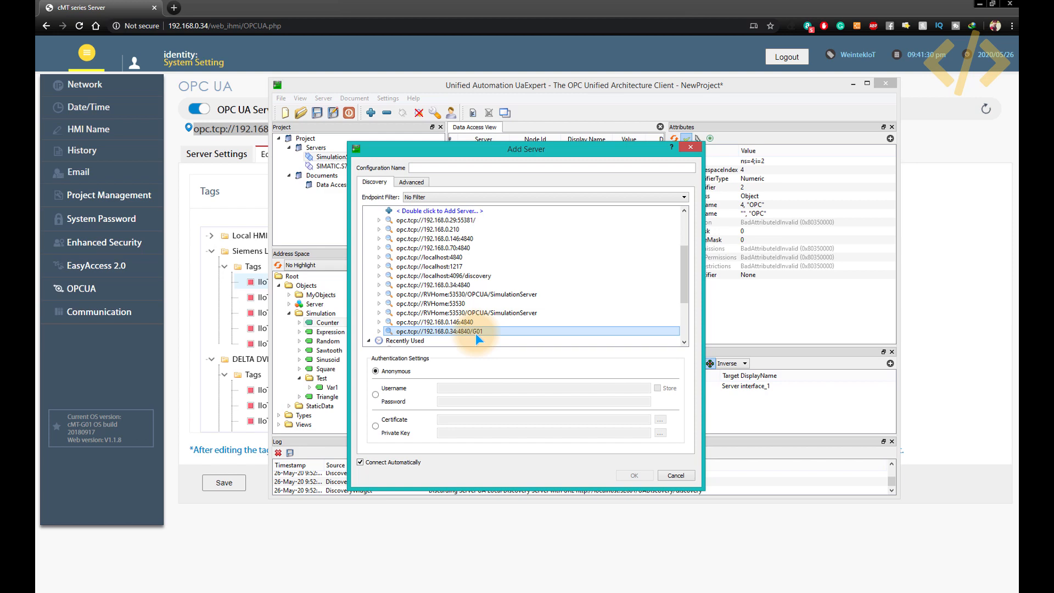
{"action": "double_click", "coordinate": [434, 332]}
{"action": "left_click", "coordinate": [439, 285]}
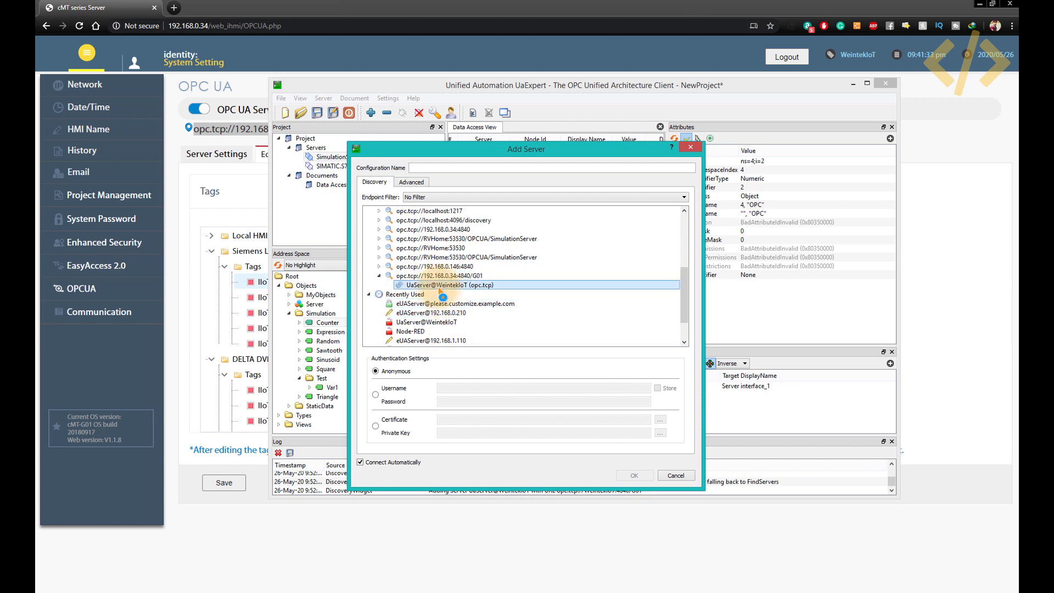
{"action": "double_click", "coordinate": [482, 299]}
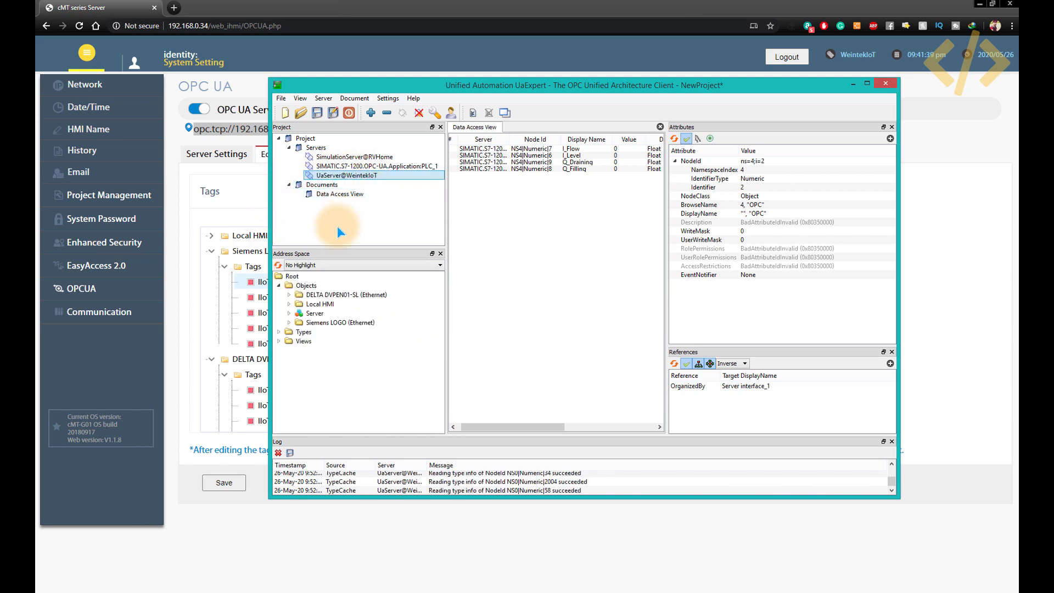
Browse the Delta and Siemens LOGO tags in the server's address space, enlarging the window to fit them all.
{"action": "left_click", "coordinate": [301, 323]}
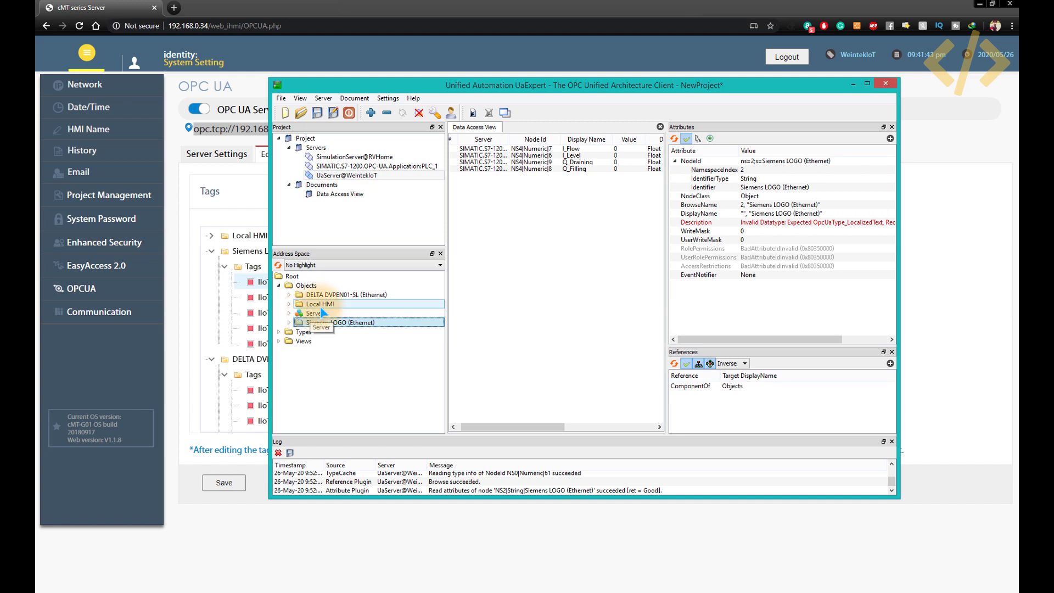
{"action": "left_click", "coordinate": [318, 295]}
{"action": "left_click", "coordinate": [312, 321]}
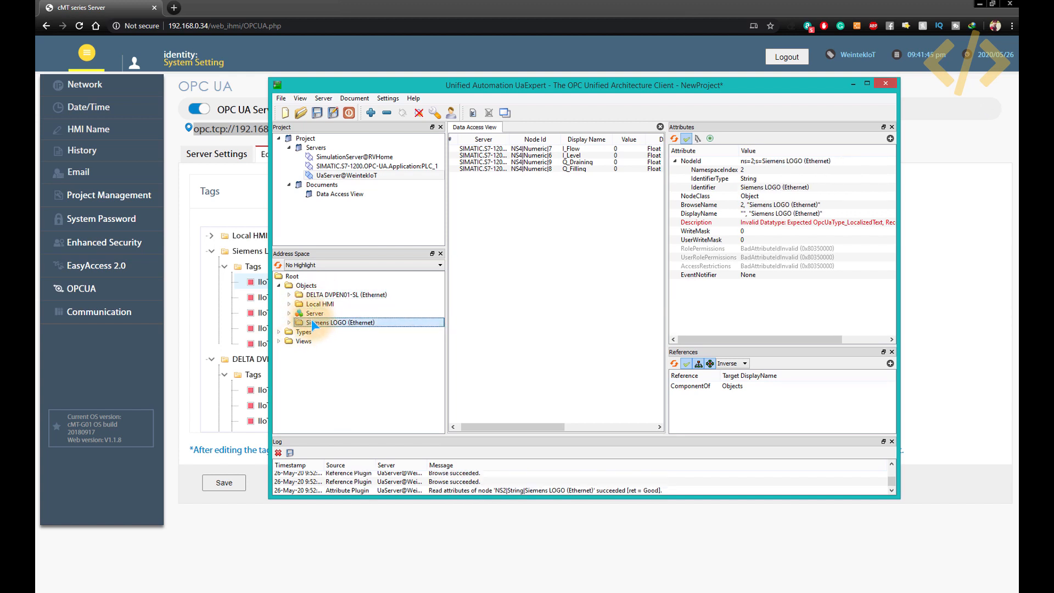
{"action": "left_click", "coordinate": [289, 295]}
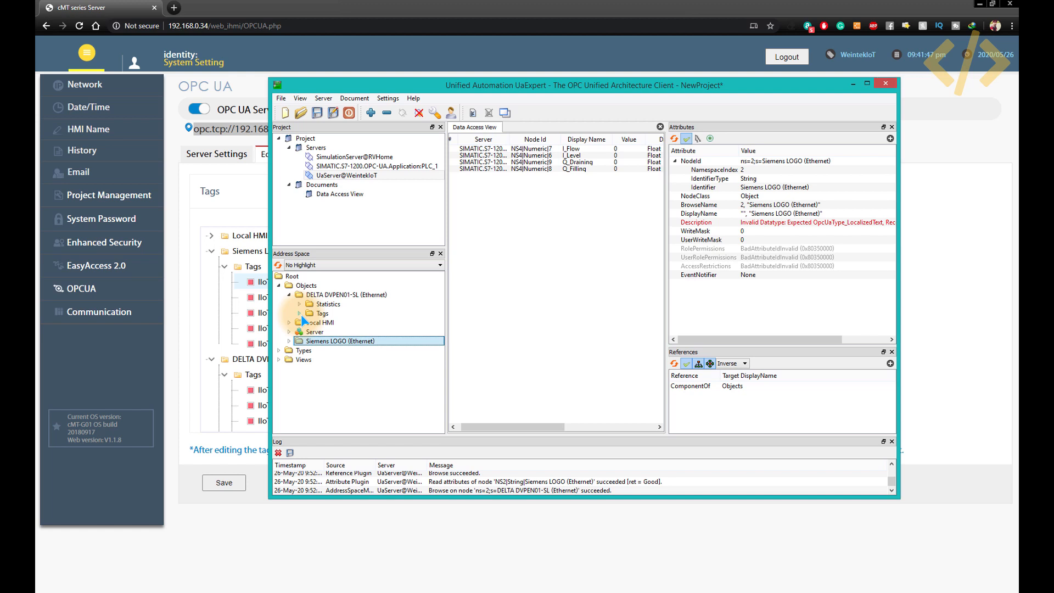
{"action": "left_click", "coordinate": [300, 314]}
{"action": "double_click", "coordinate": [300, 396]}
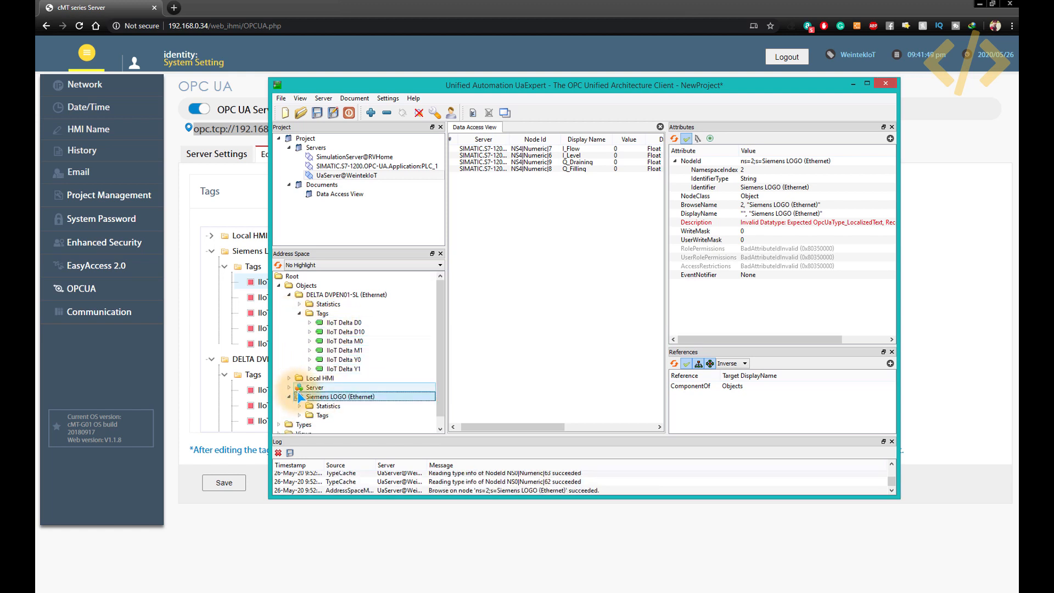
{"action": "left_click", "coordinate": [300, 406]}
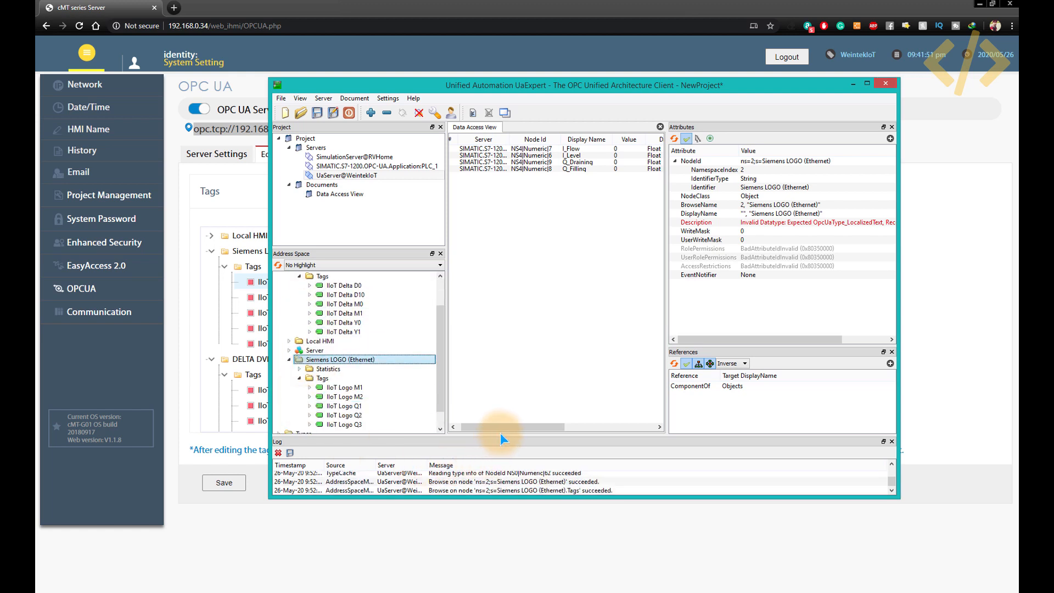
{"action": "left_click_drag", "start_coordinate": [502, 496], "coordinate": [477, 578]}
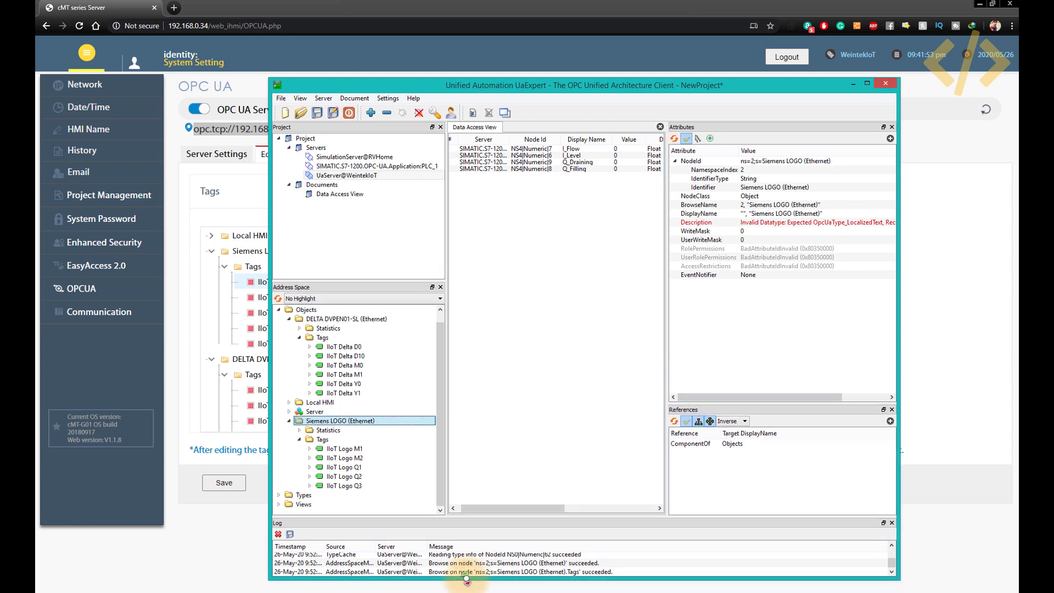
Inspect the node IDs and attributes of IIoT Delta D0 and IIoT Logo M1, and check the WeintekIoT server's endpoint details.
{"action": "left_click", "coordinate": [342, 347]}
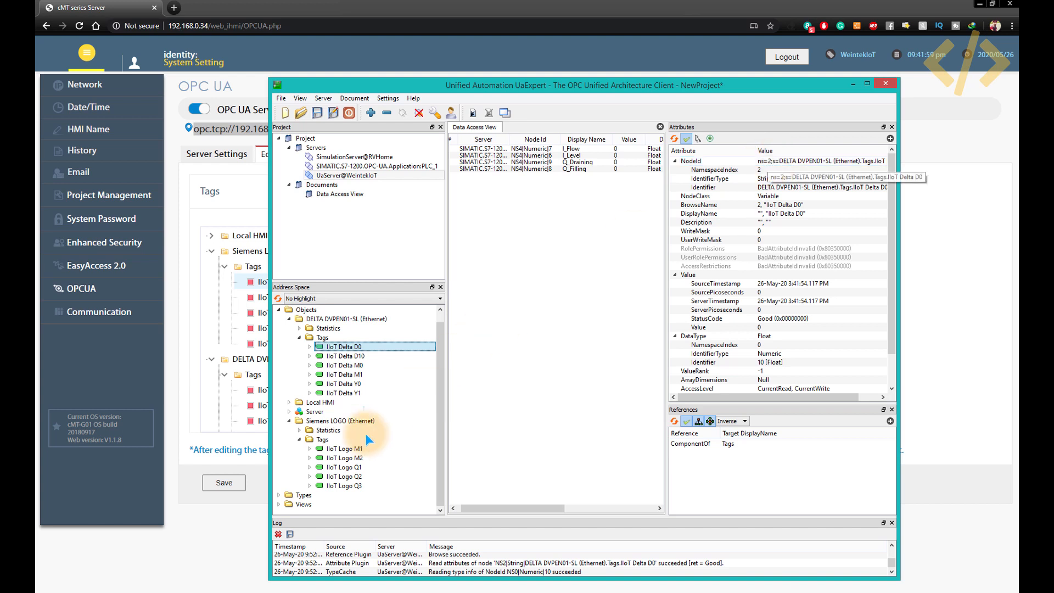
{"action": "left_click", "coordinate": [341, 449]}
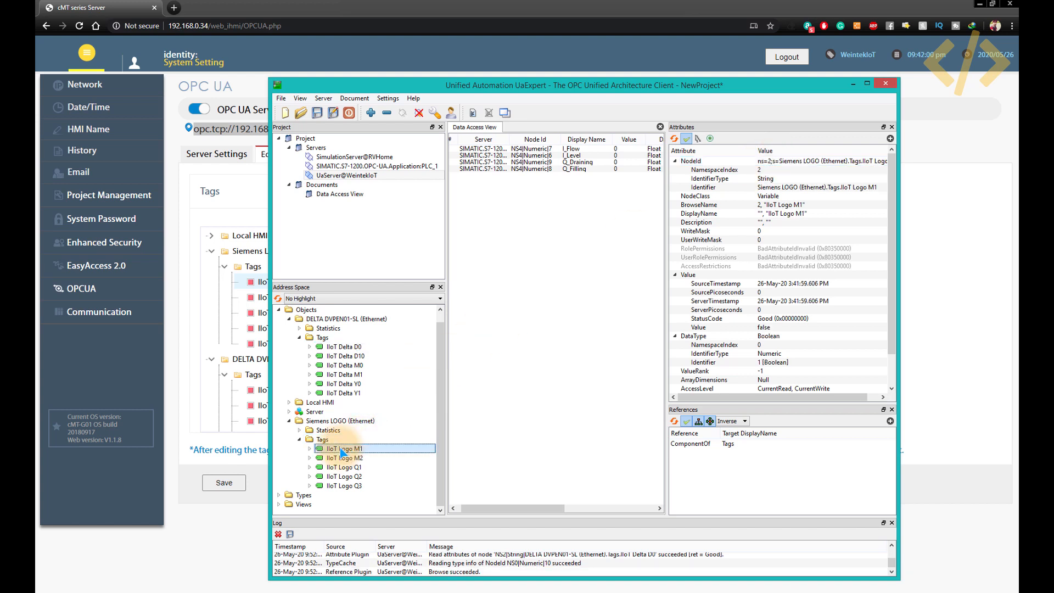
{"action": "left_click", "coordinate": [332, 346]}
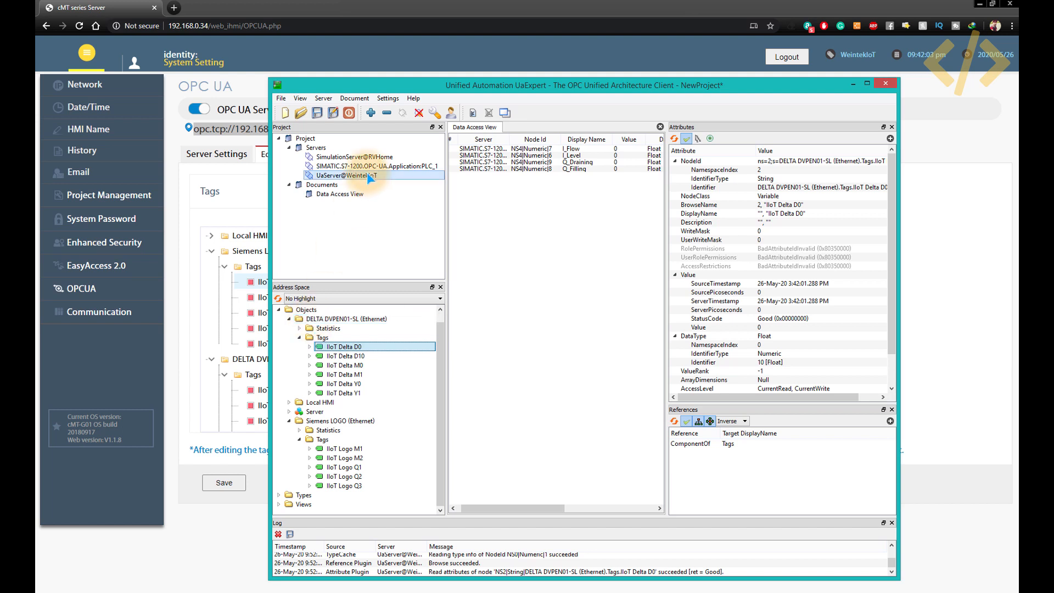
{"action": "mouse_move", "coordinate": [348, 177]}
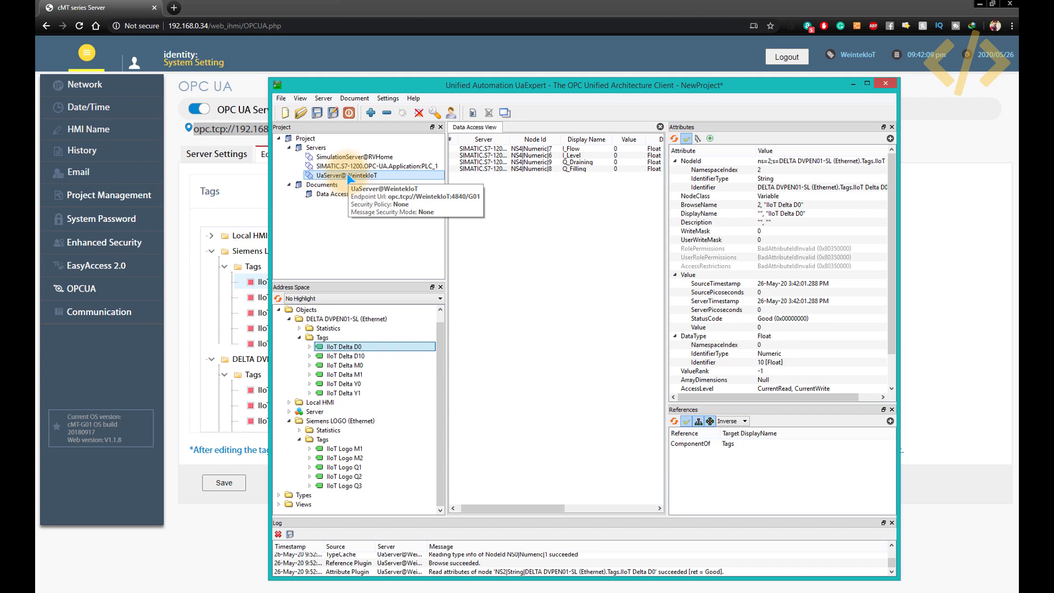
Switch to the SIMATIC S7-1200 server and inspect the numeric node IDs of Conveyor and its I_Maxlimit tag for comparison.
{"action": "left_click", "coordinate": [373, 166]}
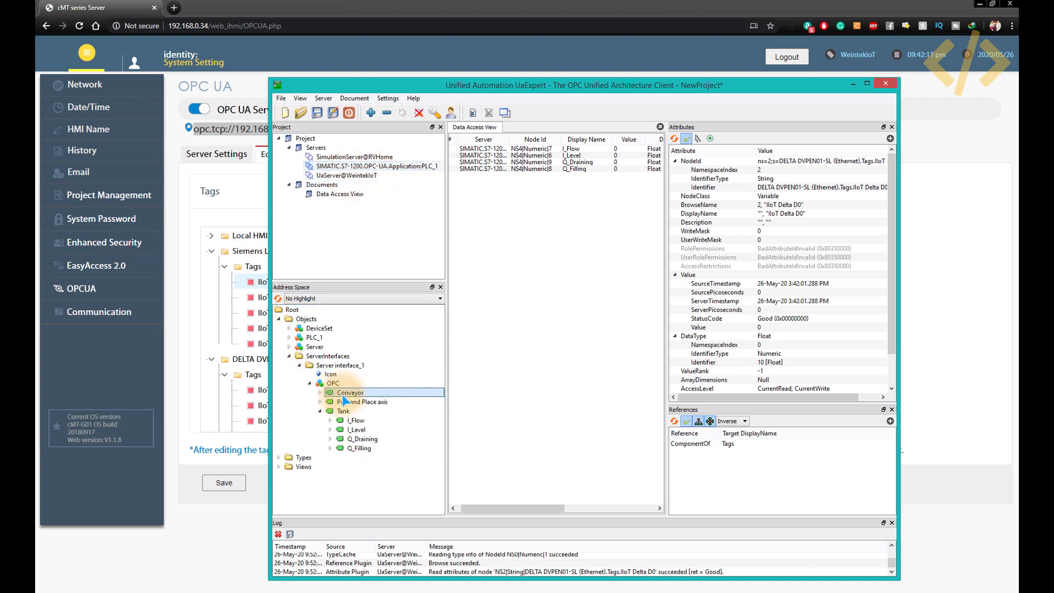
{"action": "left_click", "coordinate": [764, 160]}
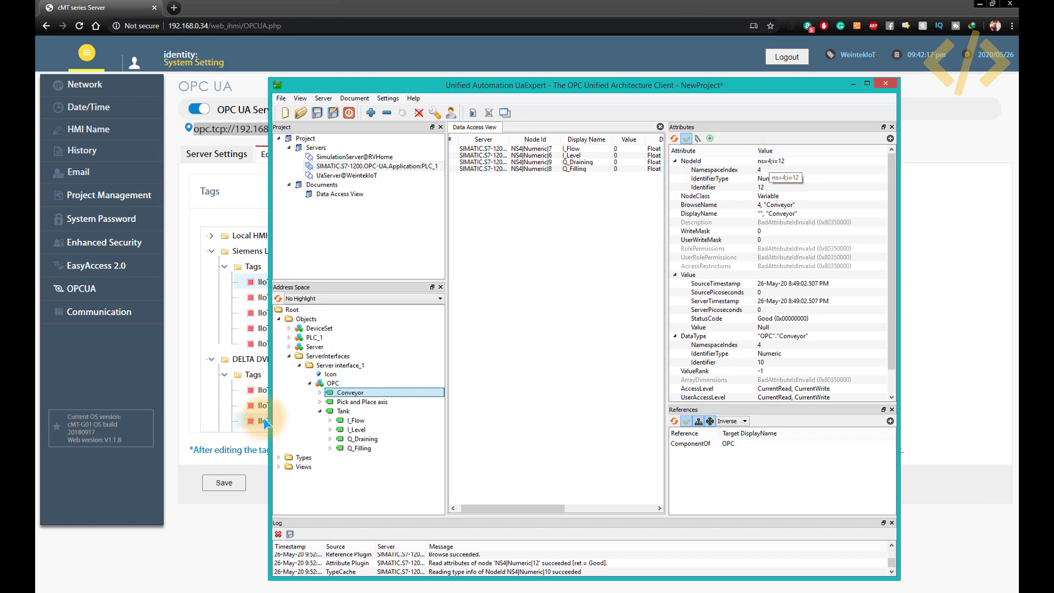
{"action": "left_click", "coordinate": [320, 392]}
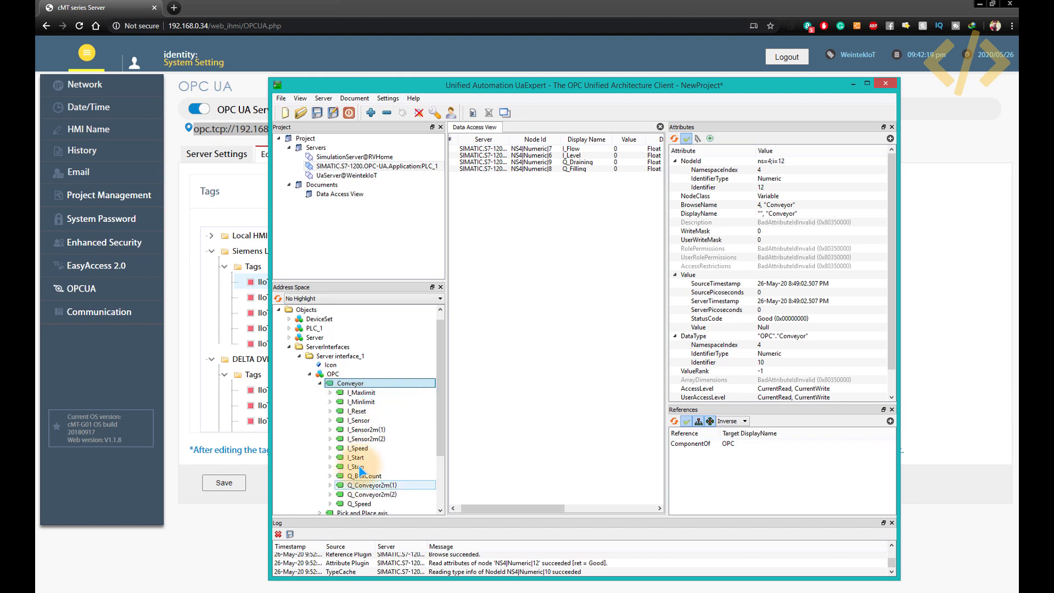
{"action": "left_click", "coordinate": [359, 392]}
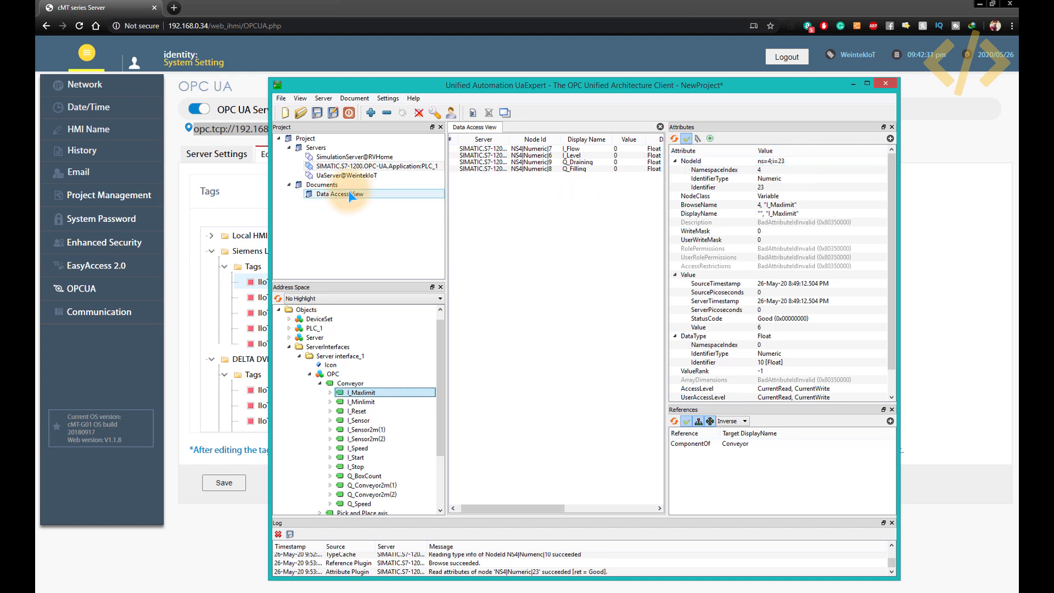
Return to UaServer@WeintekIoT and inspect the node ID of IIoT Delta M1, widening the window for more room.
{"action": "left_click", "coordinate": [346, 175]}
{"action": "left_click", "coordinate": [333, 346]}
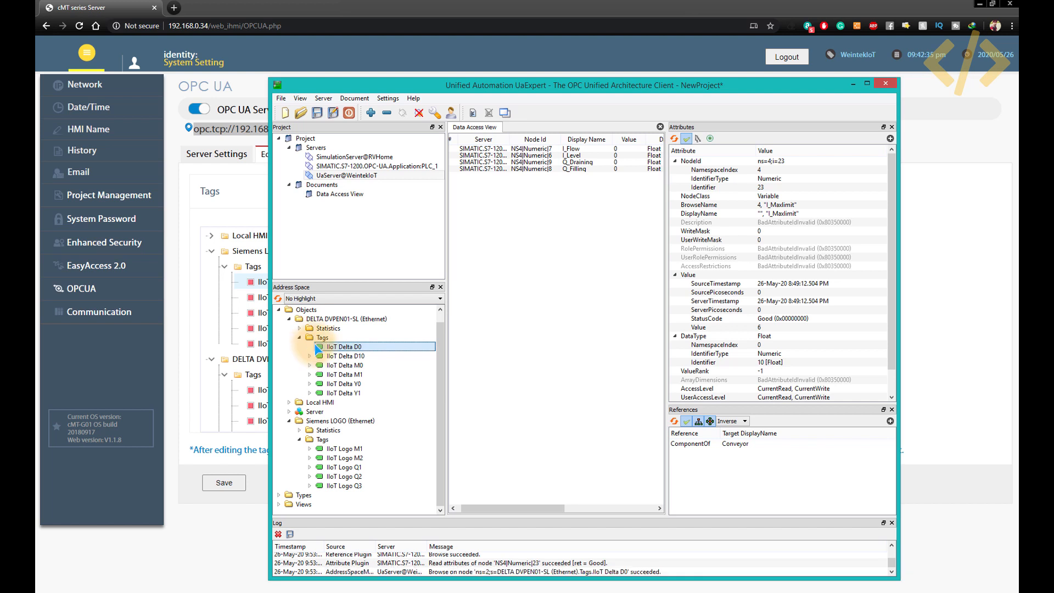
{"action": "left_click", "coordinate": [349, 175]}
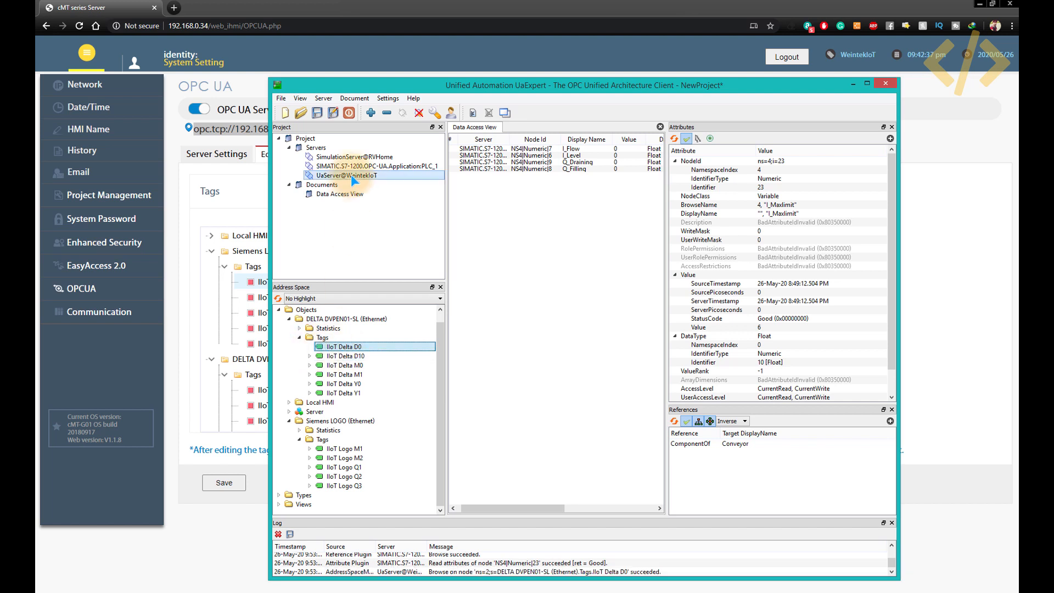
{"action": "left_click", "coordinate": [344, 375]}
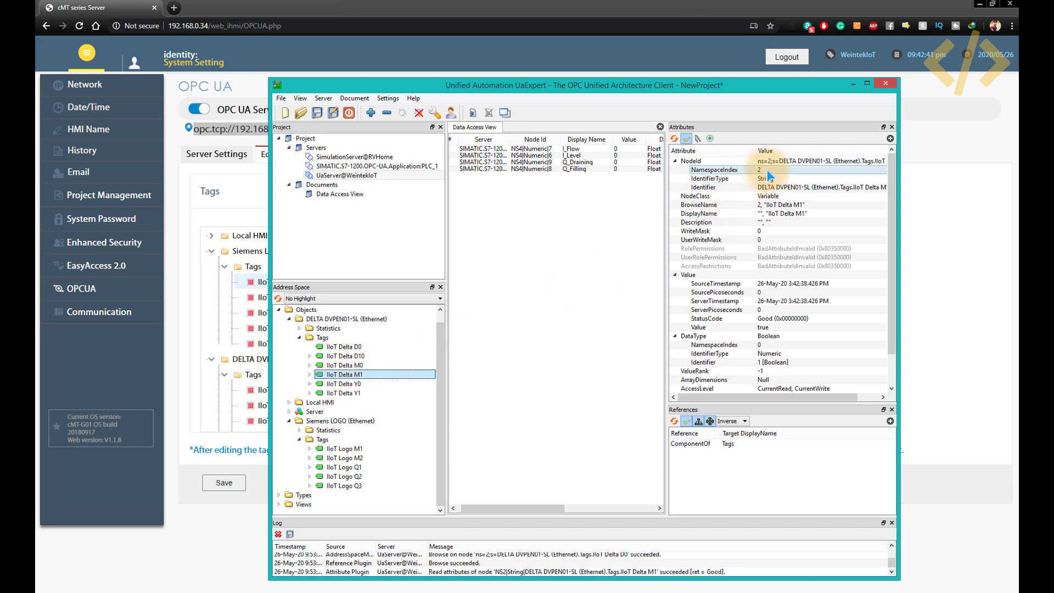
{"action": "left_click", "coordinate": [821, 161]}
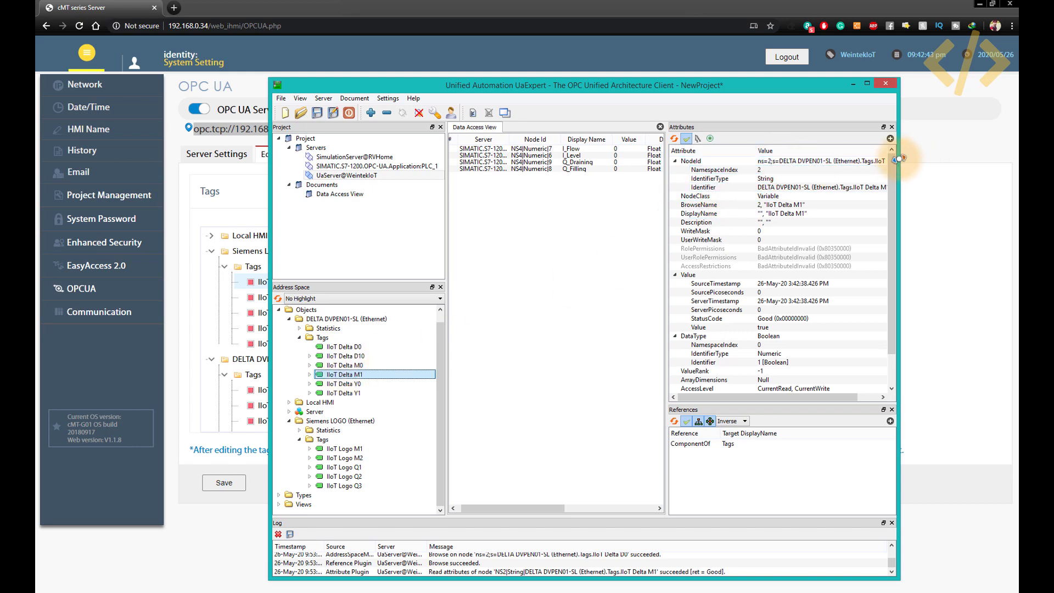
{"action": "left_click_drag", "start_coordinate": [897, 159], "coordinate": [996, 163]}
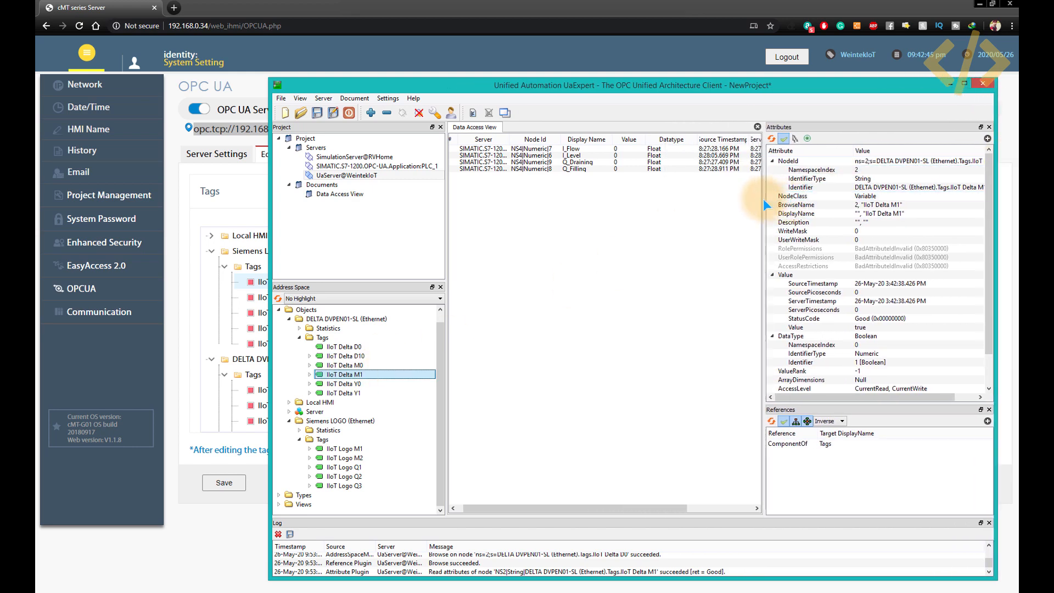
Widen the attributes area and inspect the numeric node ID of the S7-1200 server's Conveyor tag I_Minlimit for comparison.
{"action": "left_click_drag", "start_coordinate": [763, 199], "coordinate": [642, 199]}
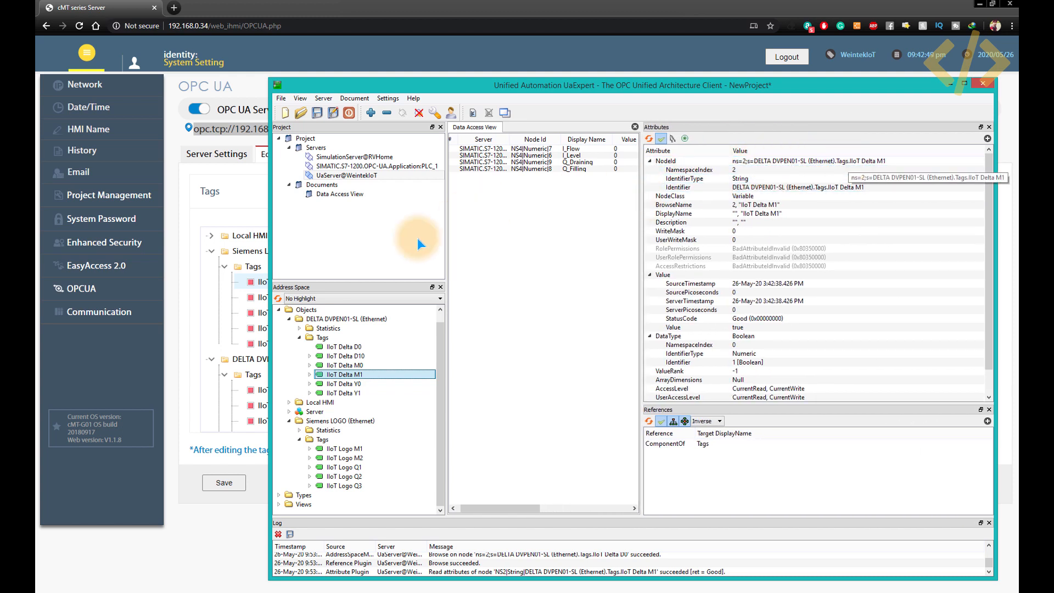
{"action": "left_click", "coordinate": [341, 167]}
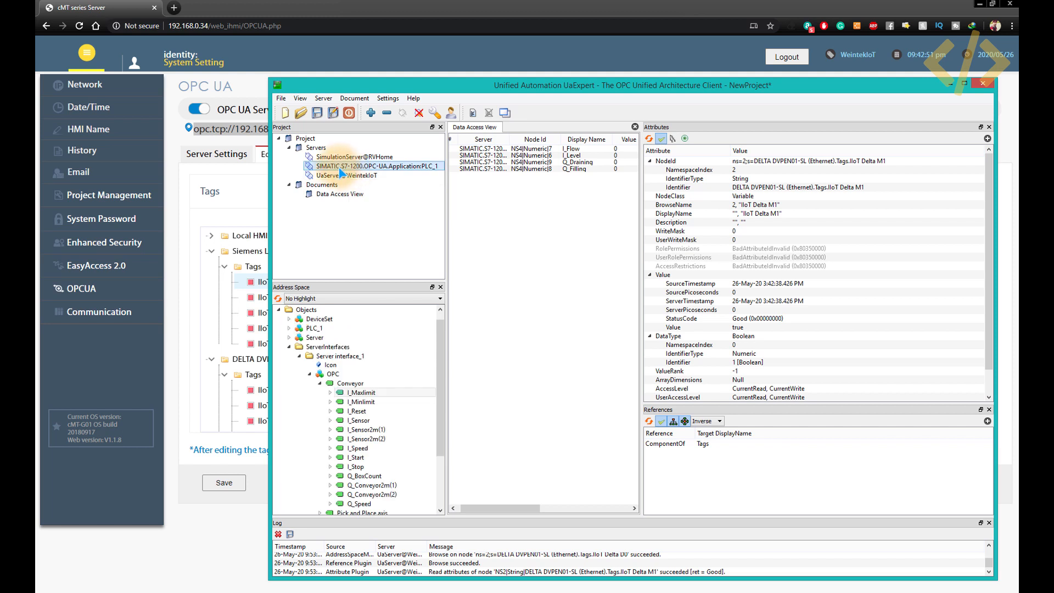
{"action": "left_click", "coordinate": [363, 402]}
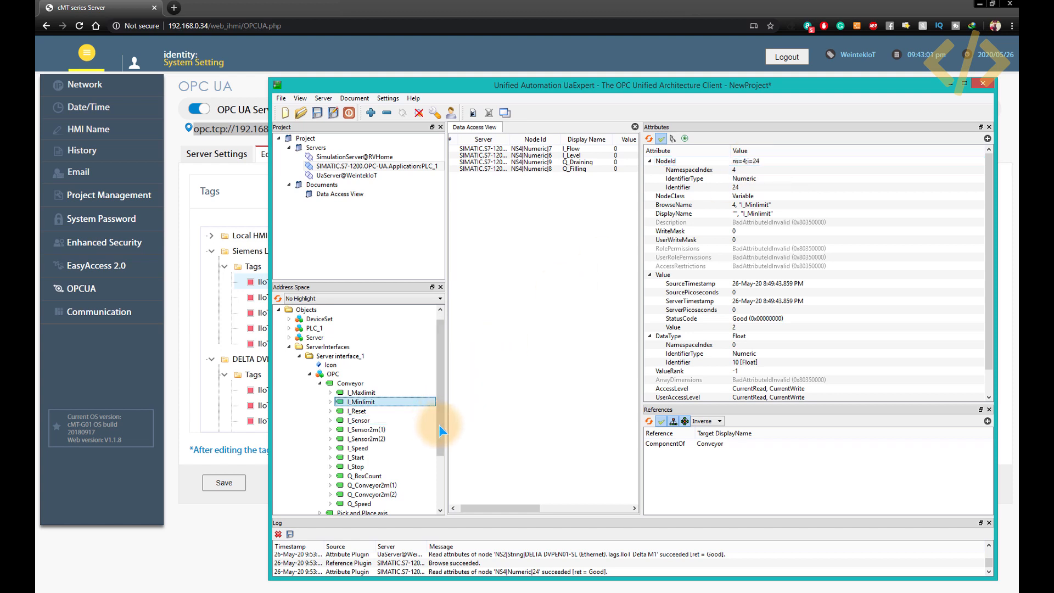
{"action": "left_click_drag", "start_coordinate": [439, 412], "coordinate": [425, 466]}
{"action": "scroll", "coordinate": [420, 483], "scroll_direction": "down", "scroll_amount": 1}
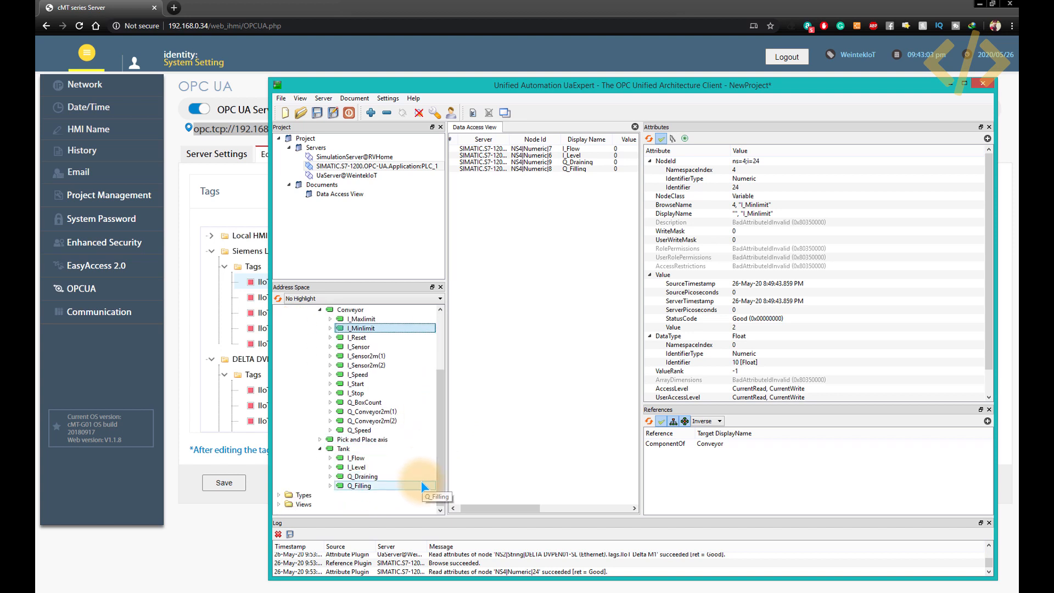
Return to UaServer@WeintekIoT and inspect the string node IDs of the Delta tags from IIoT Delta D0 through IIoT Delta Y1.
{"action": "left_click", "coordinate": [375, 175]}
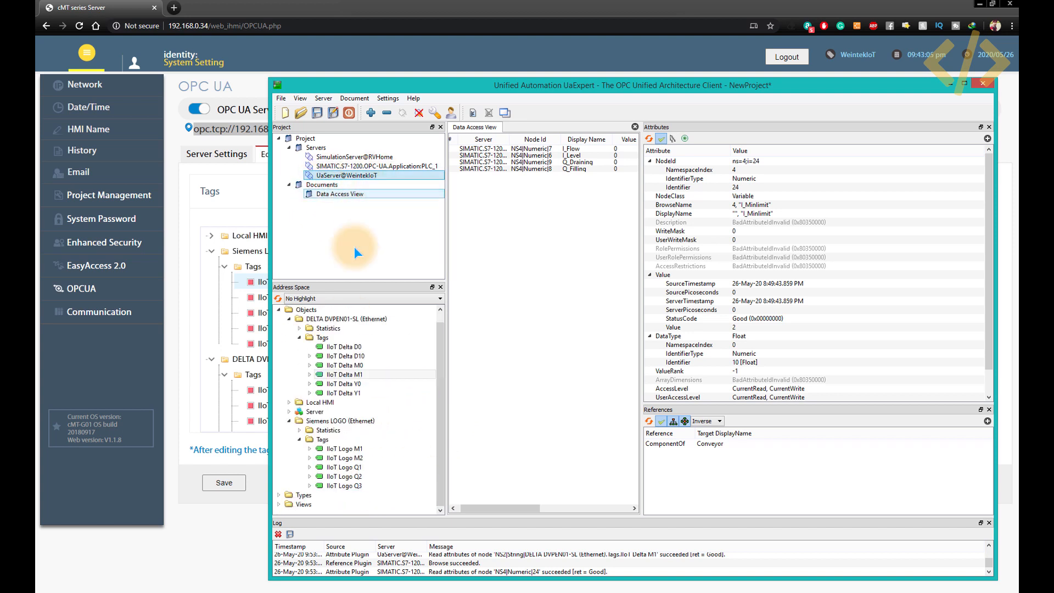
{"action": "left_click", "coordinate": [344, 347]}
{"action": "left_click", "coordinate": [354, 356]}
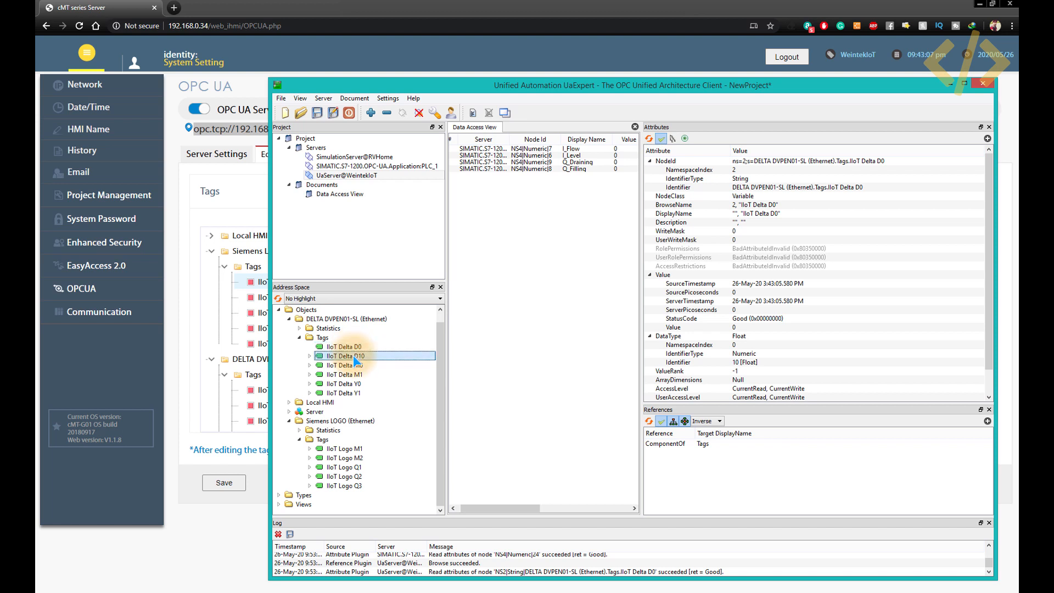
{"action": "left_click", "coordinate": [355, 365]}
{"action": "left_click", "coordinate": [355, 375]}
{"action": "left_click", "coordinate": [357, 393]}
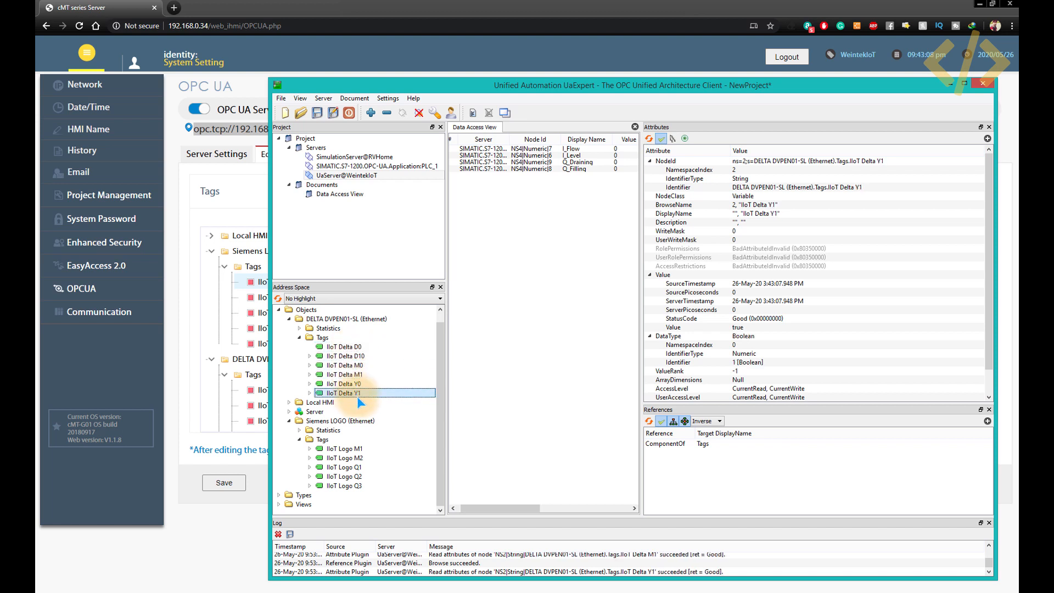
Remove the monitored items I_Flow, I_Level, Q_Draining and Q_Filling from the Data Access View and minimize the window.
{"action": "left_click", "coordinate": [562, 141]}
{"action": "left_click", "coordinate": [566, 149]}
{"action": "key", "text": "Delete"}
{"action": "left_click", "coordinate": [575, 155]}
{"action": "key", "text": "Delete"}
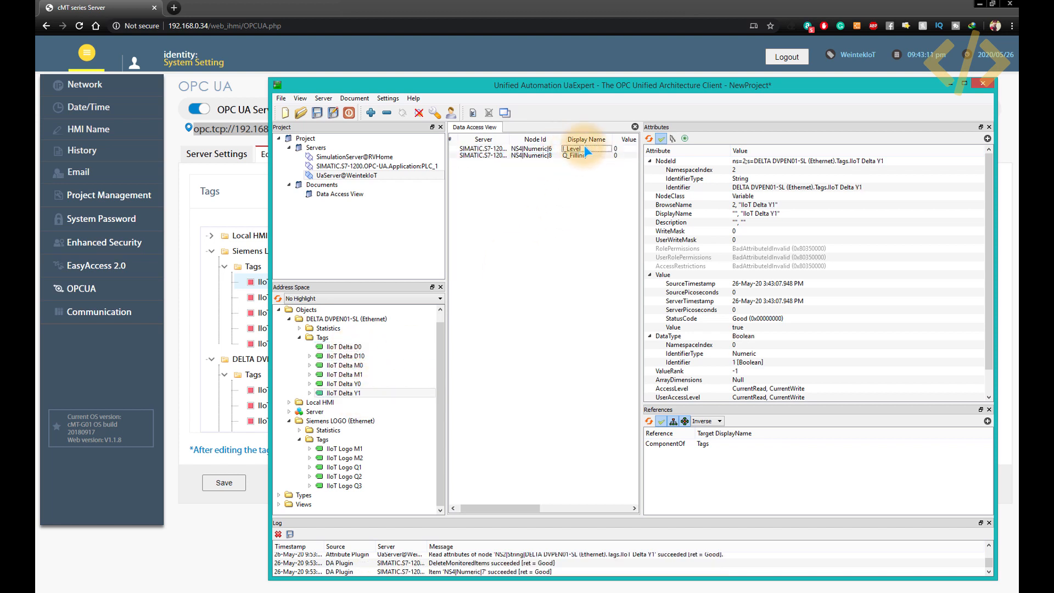
{"action": "left_click", "coordinate": [590, 150]}
{"action": "key", "text": "Delete"}
{"action": "left_click", "coordinate": [591, 150]}
{"action": "key", "text": "Delete"}
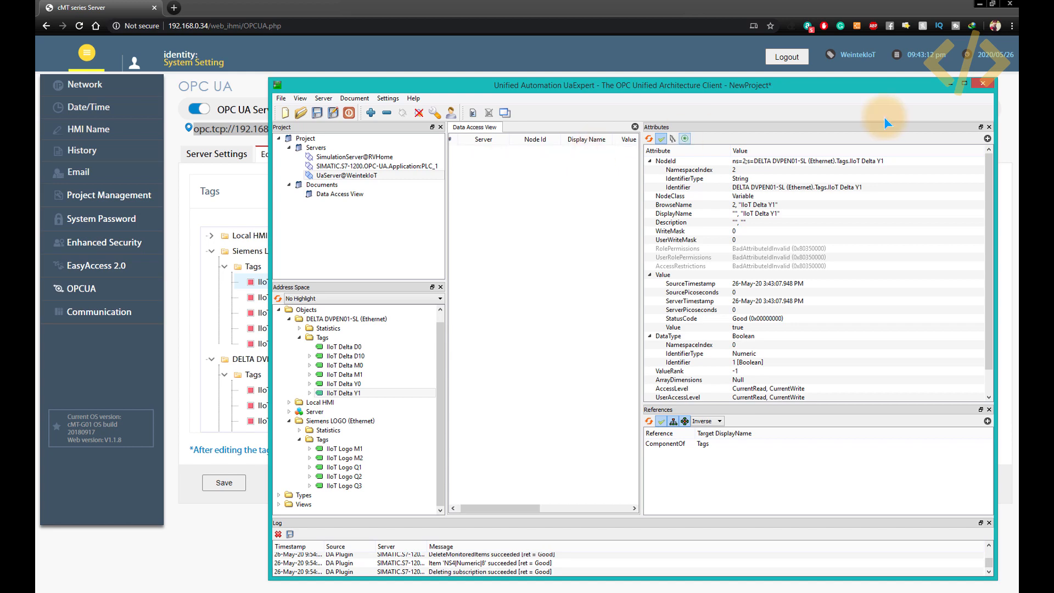
{"action": "left_click", "coordinate": [946, 85]}
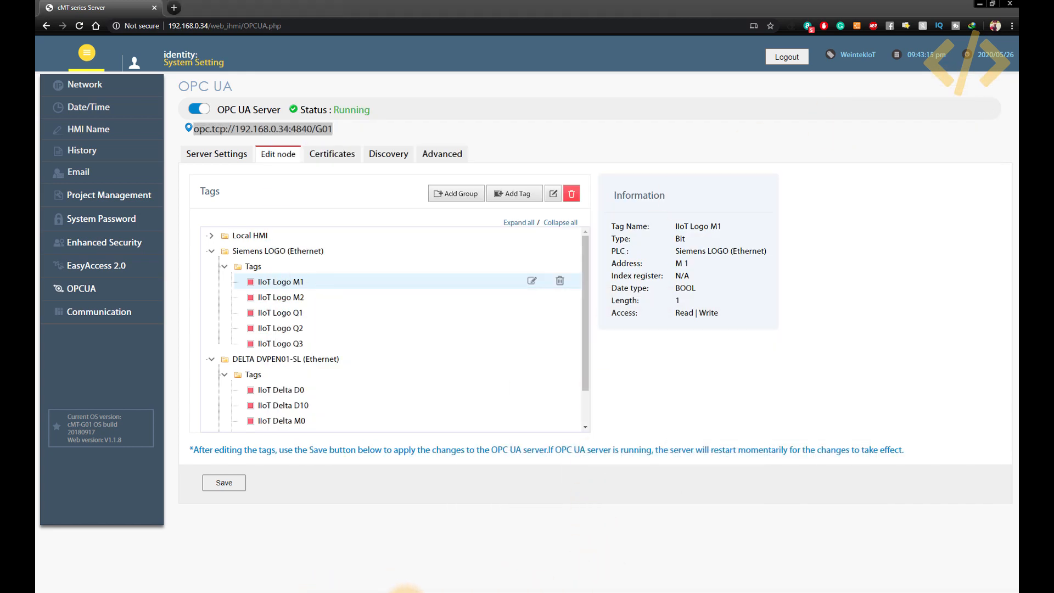
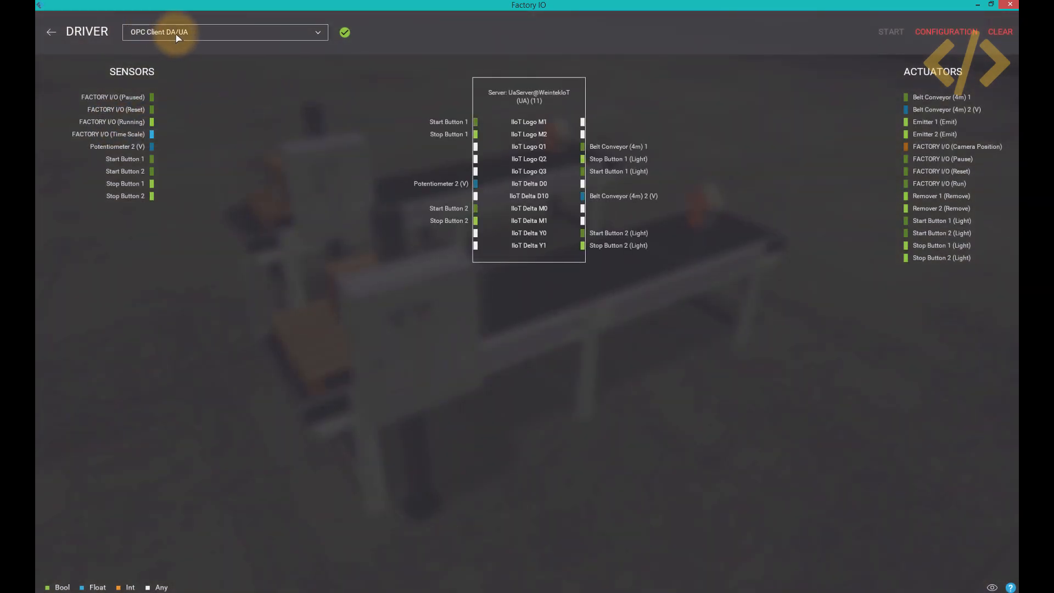
In Factory IO, open the OPC Client DA/UA configuration and review its host name, OPC server choices and node browsing settings.
{"action": "left_click", "coordinate": [947, 32]}
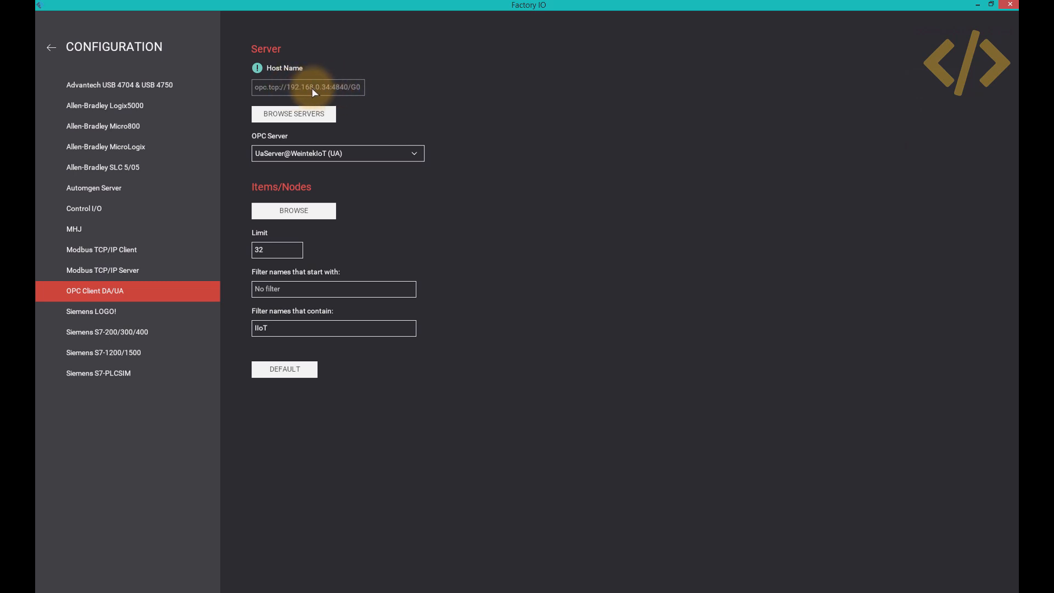
{"action": "left_click", "coordinate": [699, 589]}
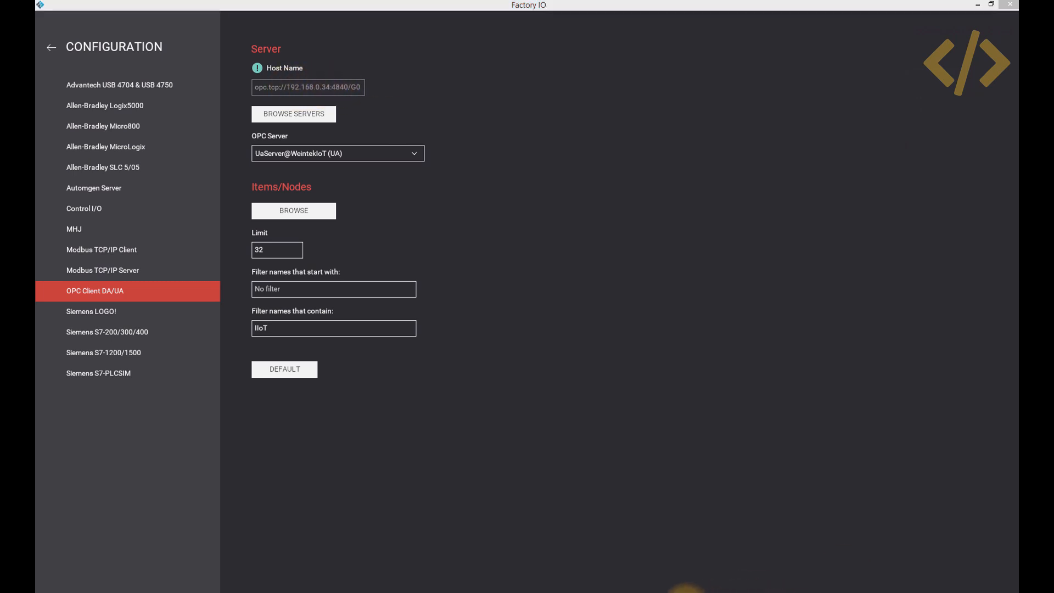
{"action": "left_click", "coordinate": [684, 590]}
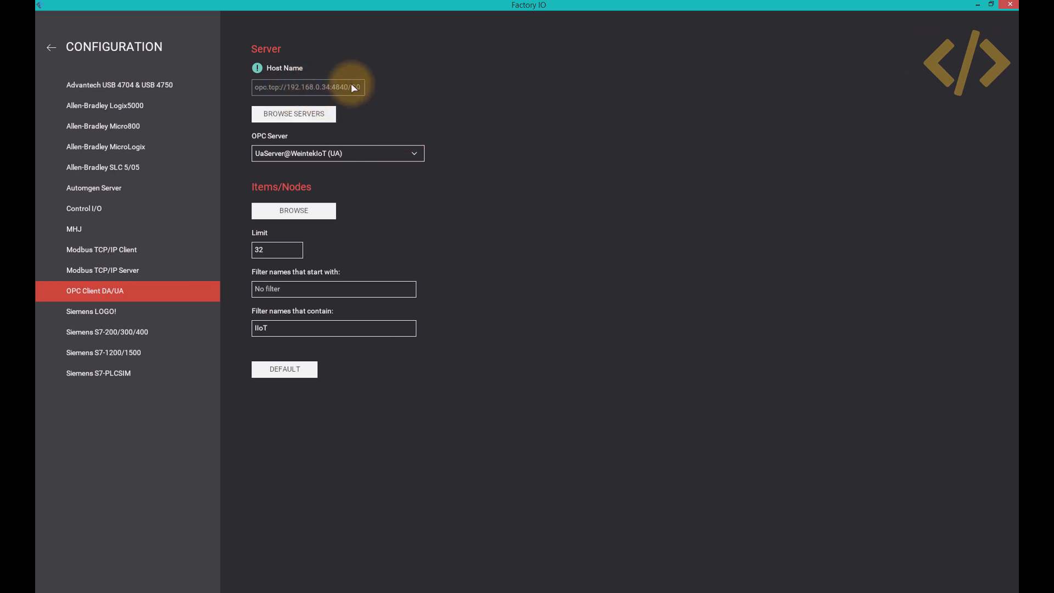
{"action": "left_click", "coordinate": [292, 118]}
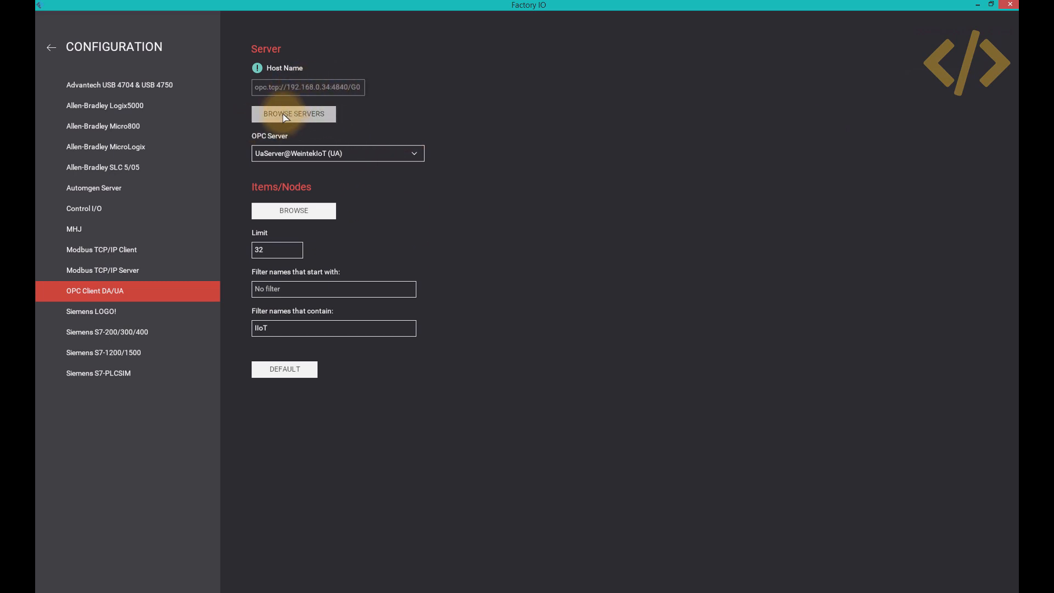
{"action": "left_click", "coordinate": [415, 154]}
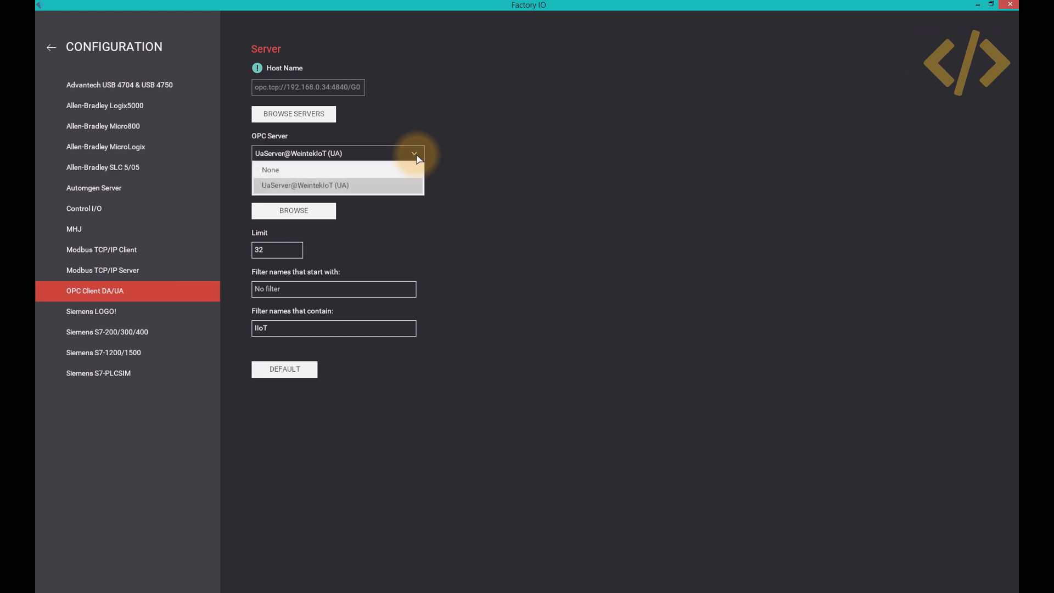
{"action": "left_click", "coordinate": [397, 224]}
{"action": "left_click", "coordinate": [321, 211]}
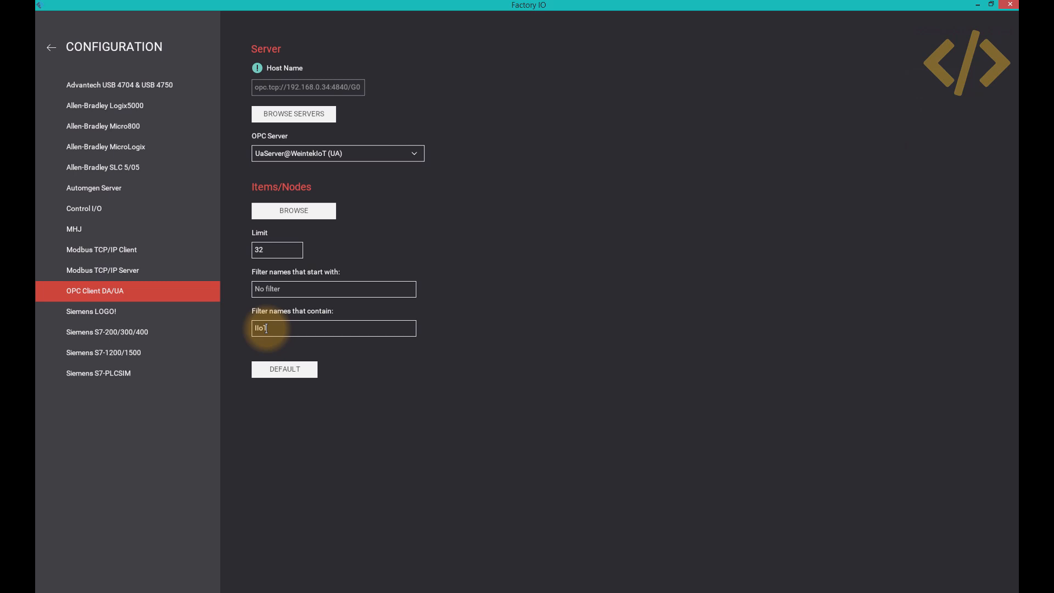
Switch to UaExpert and look through the Statistics nodes of DELTA DVPEN01-SL (Ethernet), then collapse them.
{"action": "left_click", "coordinate": [669, 583]}
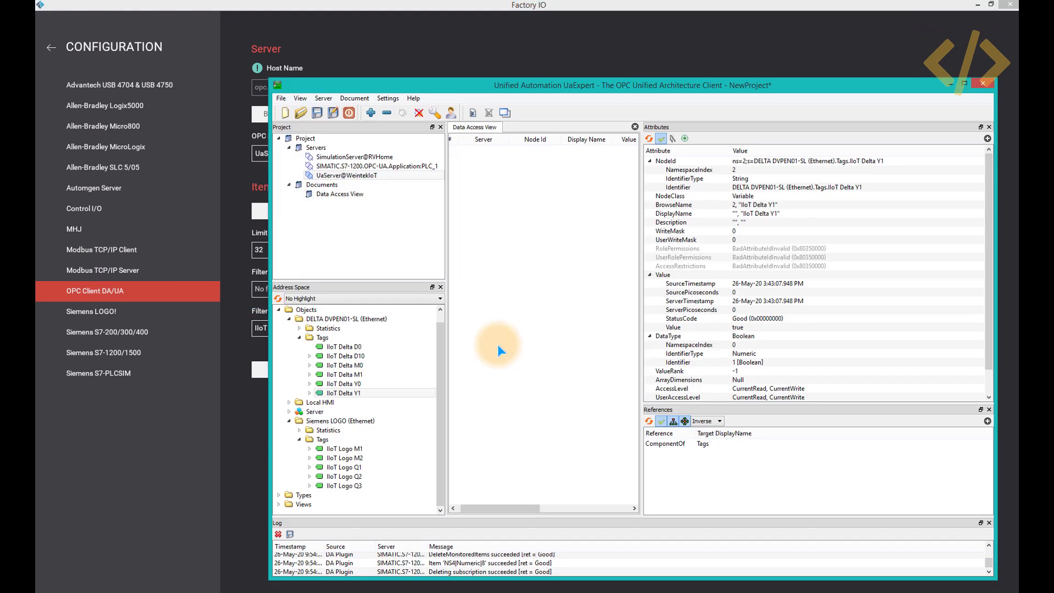
{"action": "left_click", "coordinate": [324, 346]}
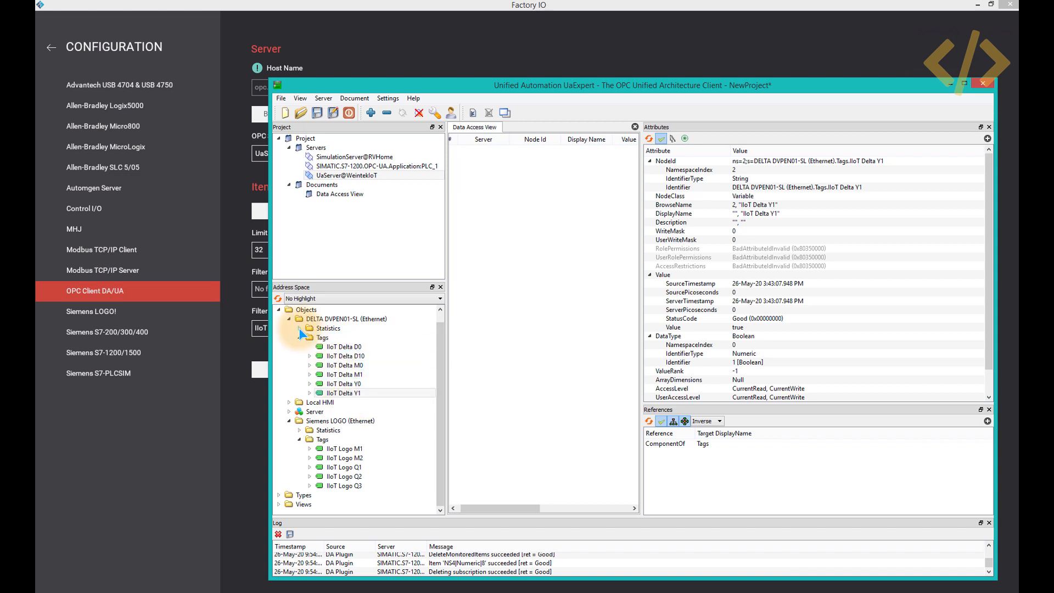
{"action": "left_click", "coordinate": [299, 328]}
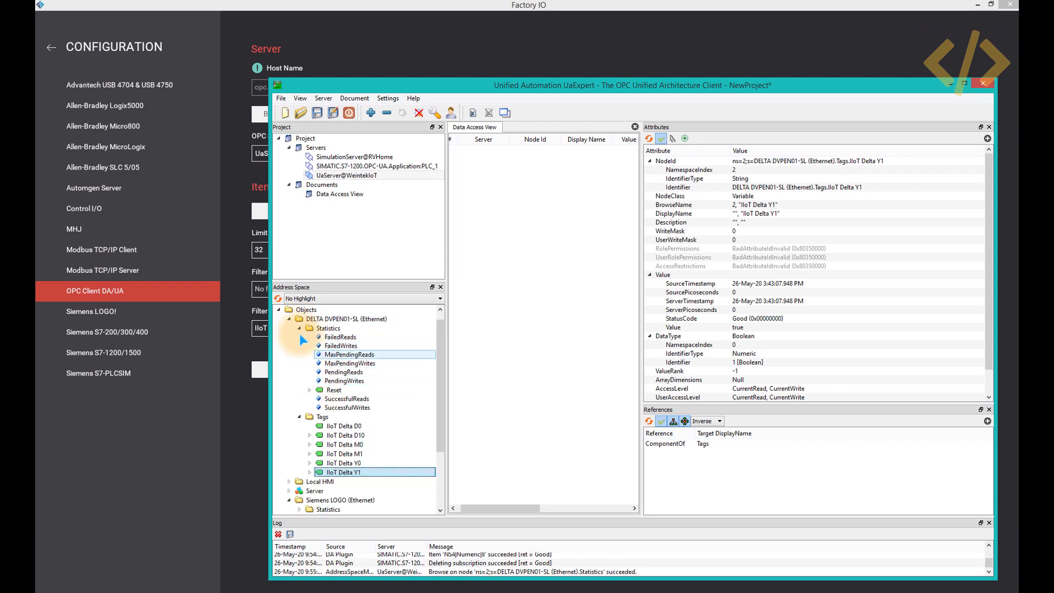
{"action": "left_click", "coordinate": [299, 328]}
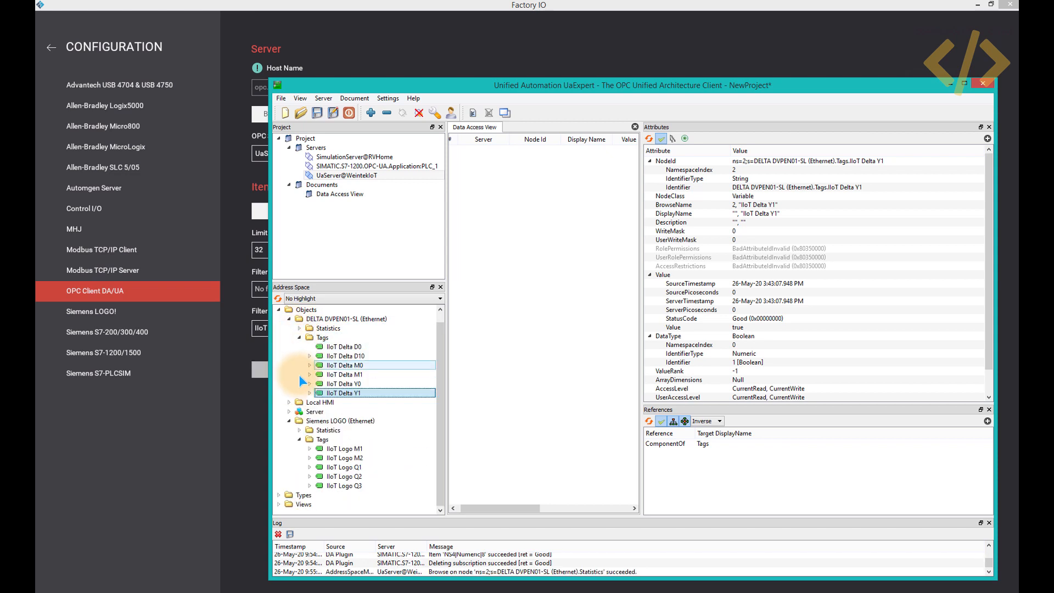
Examine the Server object's child nodes, including ServerDiagnostics and GetMonitoredItems, then collapse the object and minimize UaExpert.
{"action": "left_click", "coordinate": [289, 411]}
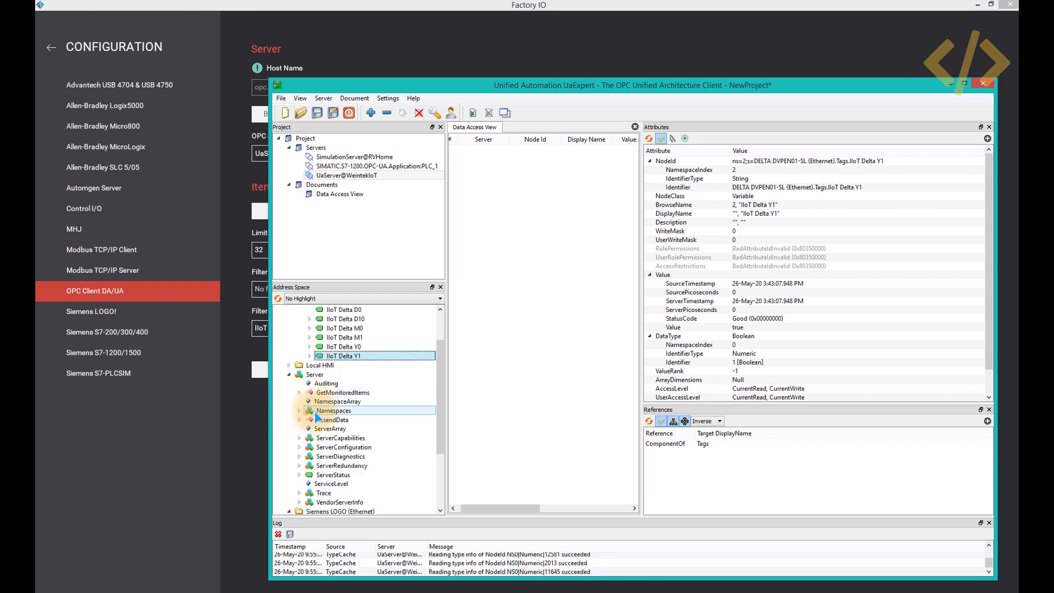
{"action": "scroll", "coordinate": [302, 412], "scroll_direction": "down", "scroll_amount": 4}
{"action": "left_click", "coordinate": [299, 383]}
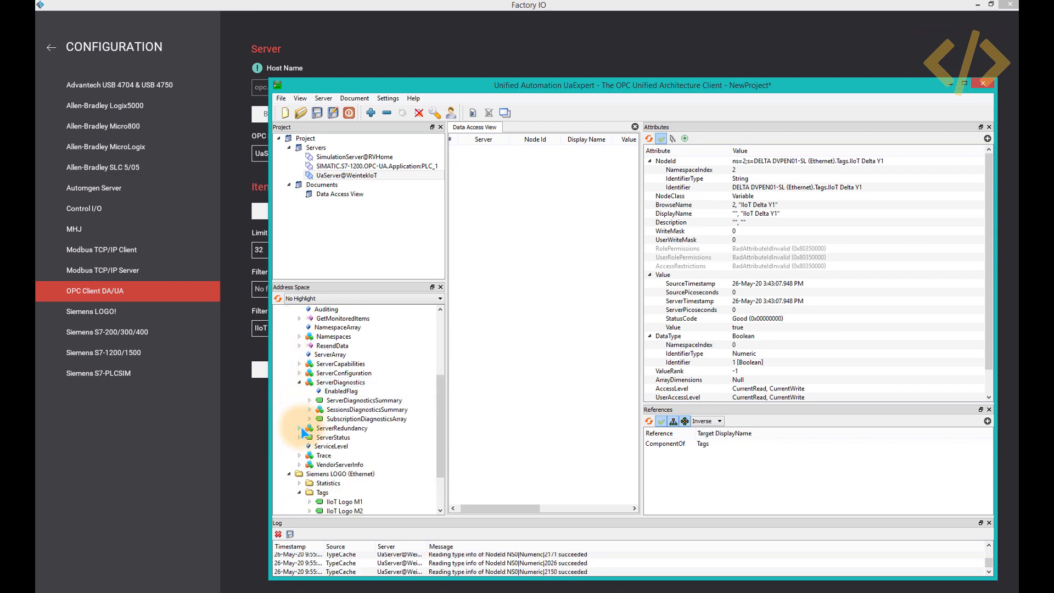
{"action": "left_click", "coordinate": [299, 428]}
{"action": "scroll", "coordinate": [307, 391], "scroll_direction": "up", "scroll_amount": 3}
{"action": "left_click", "coordinate": [299, 392]}
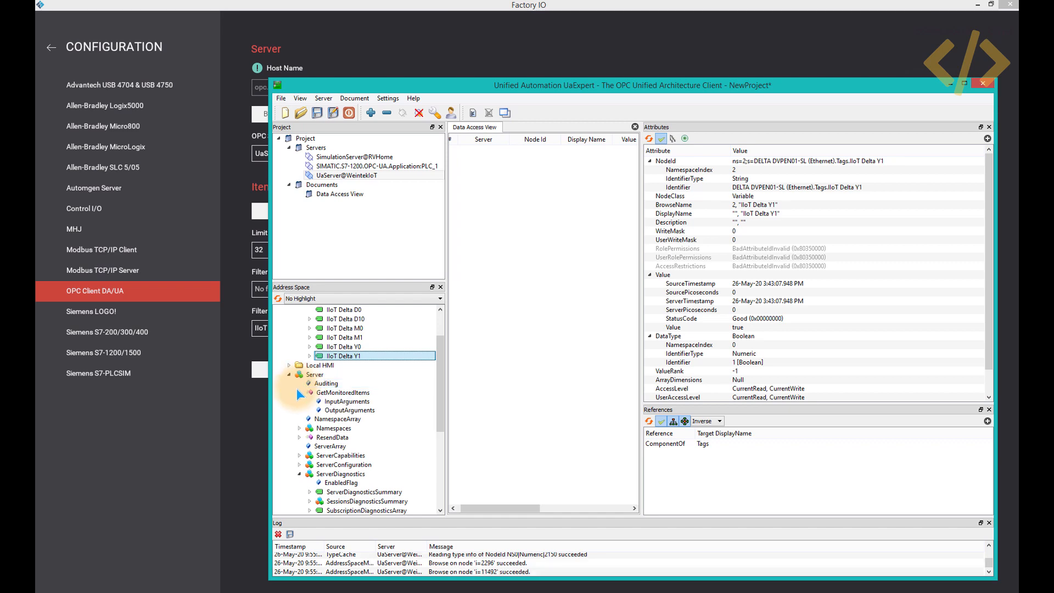
{"action": "left_click", "coordinate": [290, 374]}
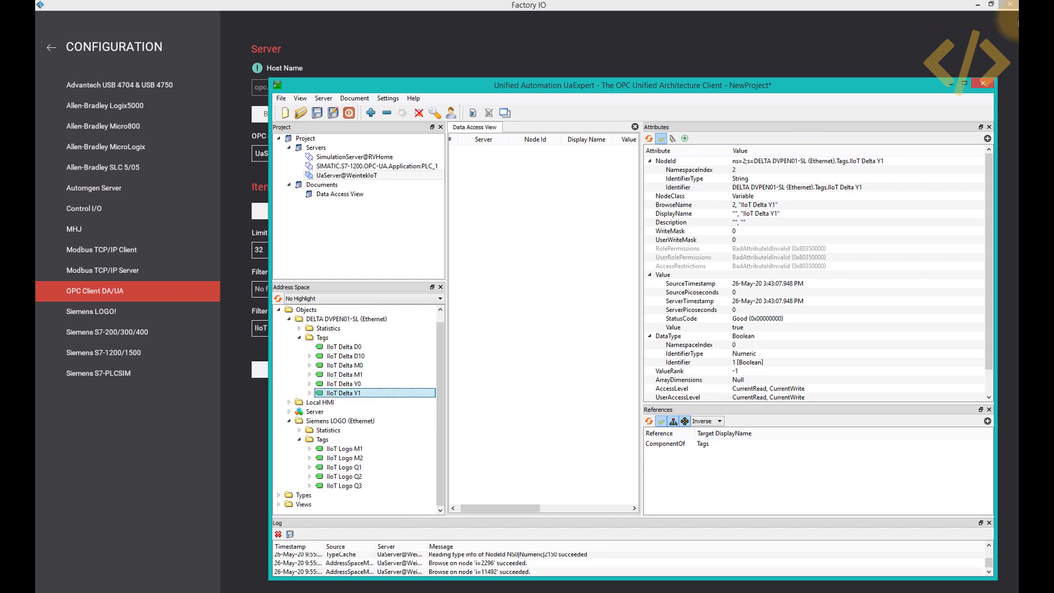
{"action": "left_click", "coordinate": [950, 82]}
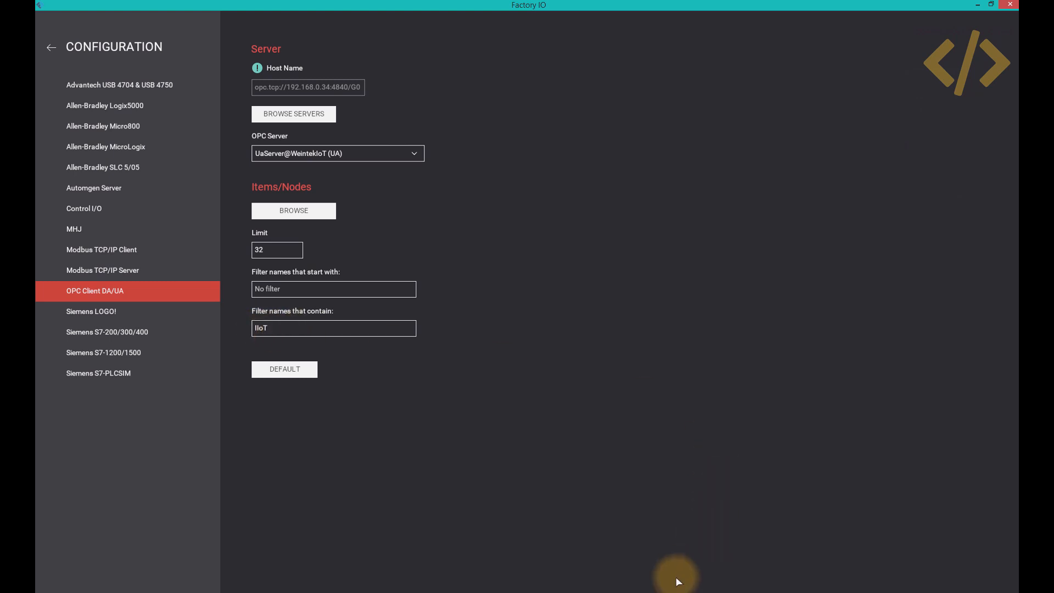
Switch to EasyBuilder Pro and view the Delta and Siemens LOGO tags in the OPC UA Server settings.
{"action": "left_click", "coordinate": [564, 590]}
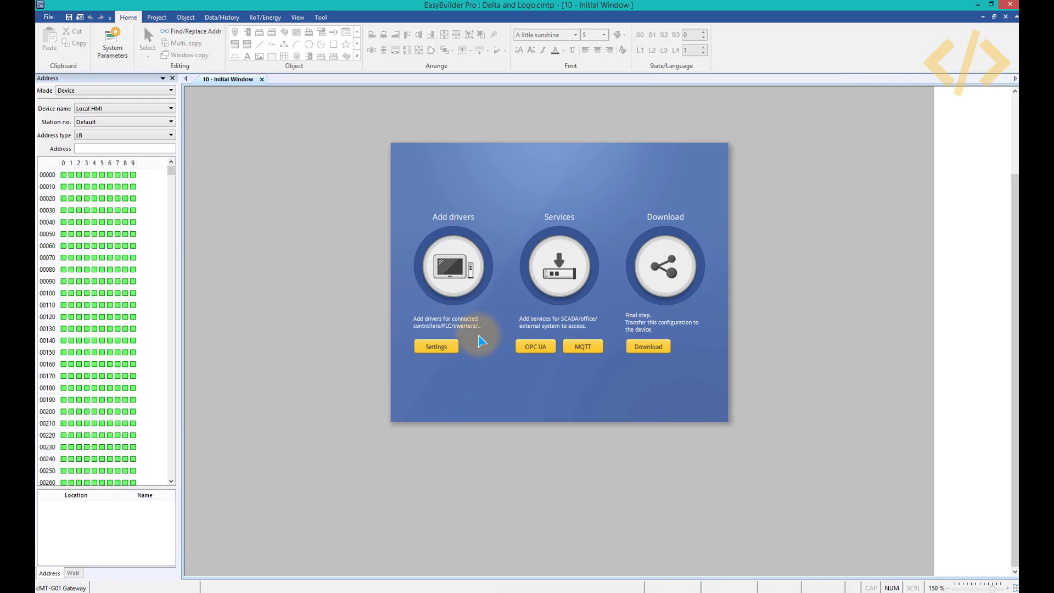
{"action": "left_click", "coordinate": [535, 346]}
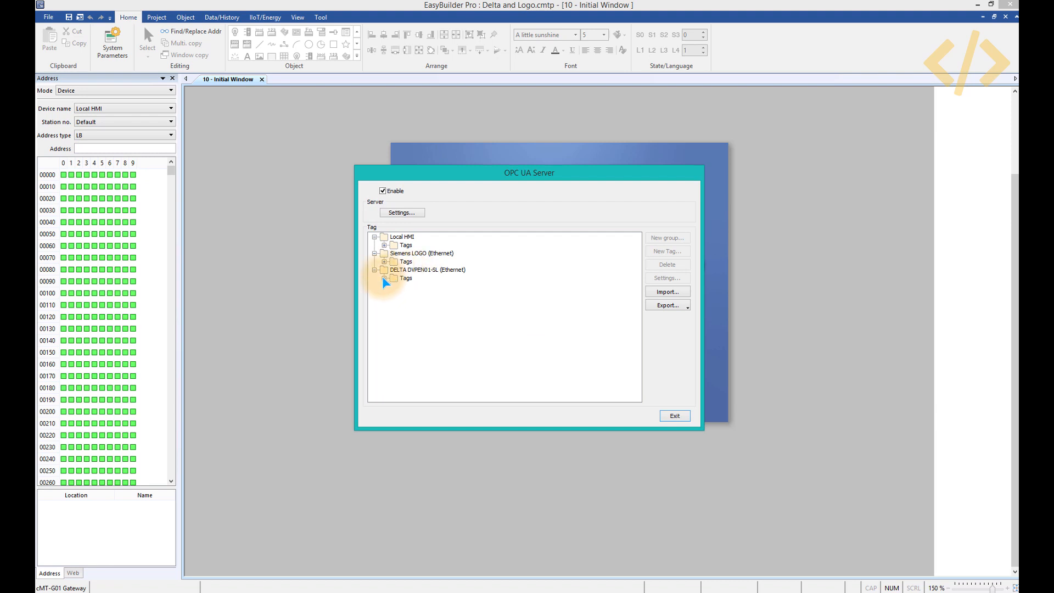
{"action": "left_click", "coordinate": [385, 278]}
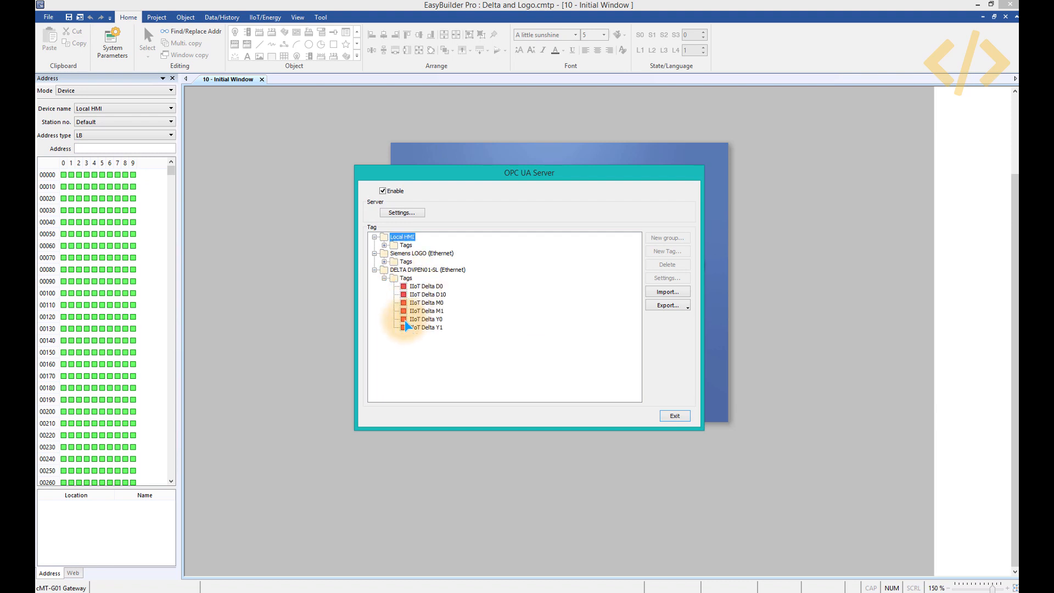
{"action": "left_click", "coordinate": [384, 262]}
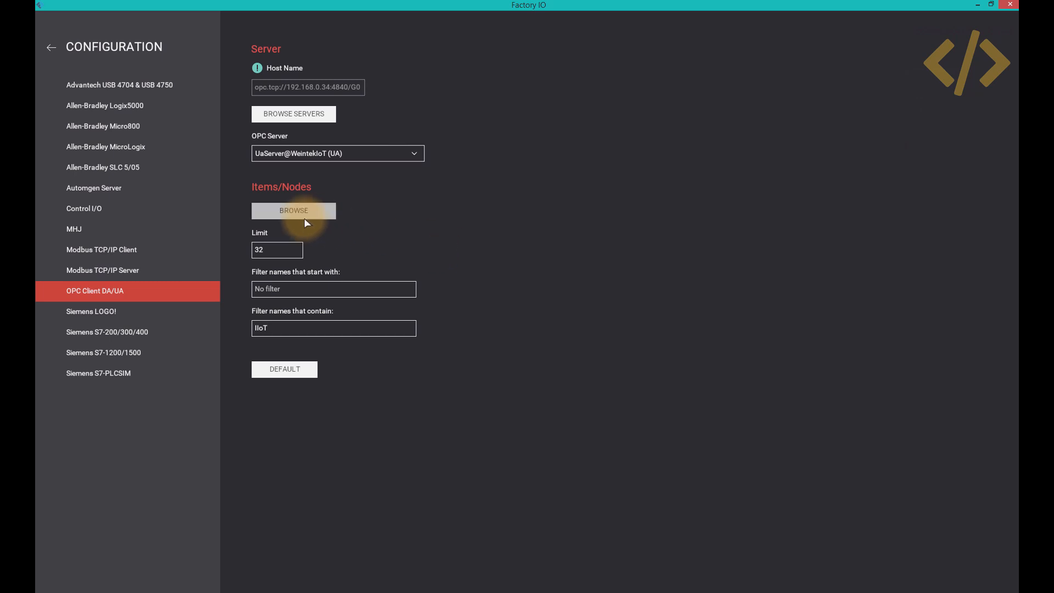
In Factory IO's driver view, check IIoT Delta M1's node details and the available drivers, then switch to the PowerPoint slide show.
{"action": "left_click", "coordinate": [51, 49]}
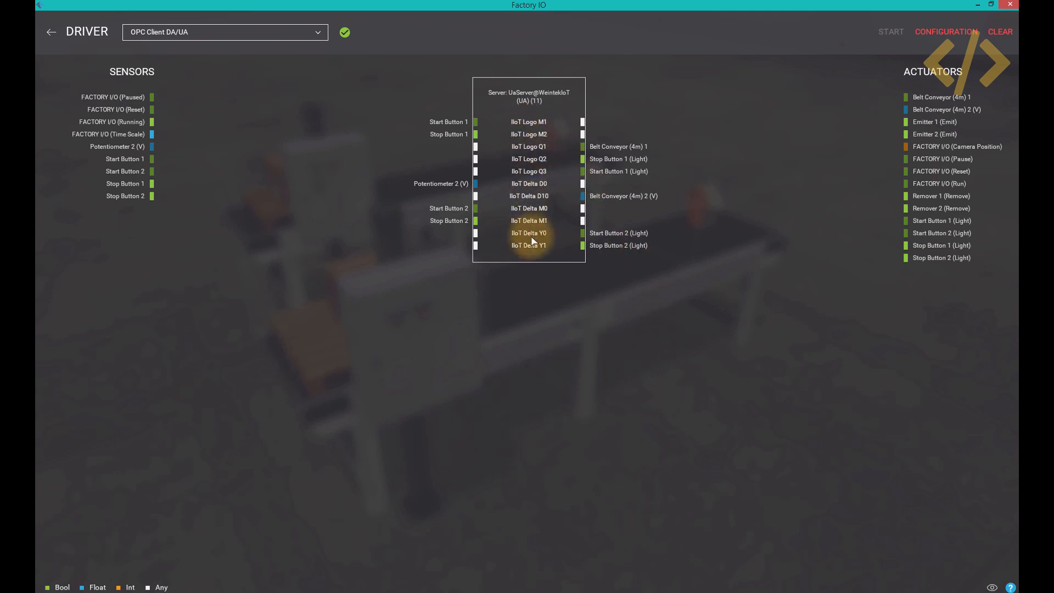
{"action": "mouse_move", "coordinate": [534, 225]}
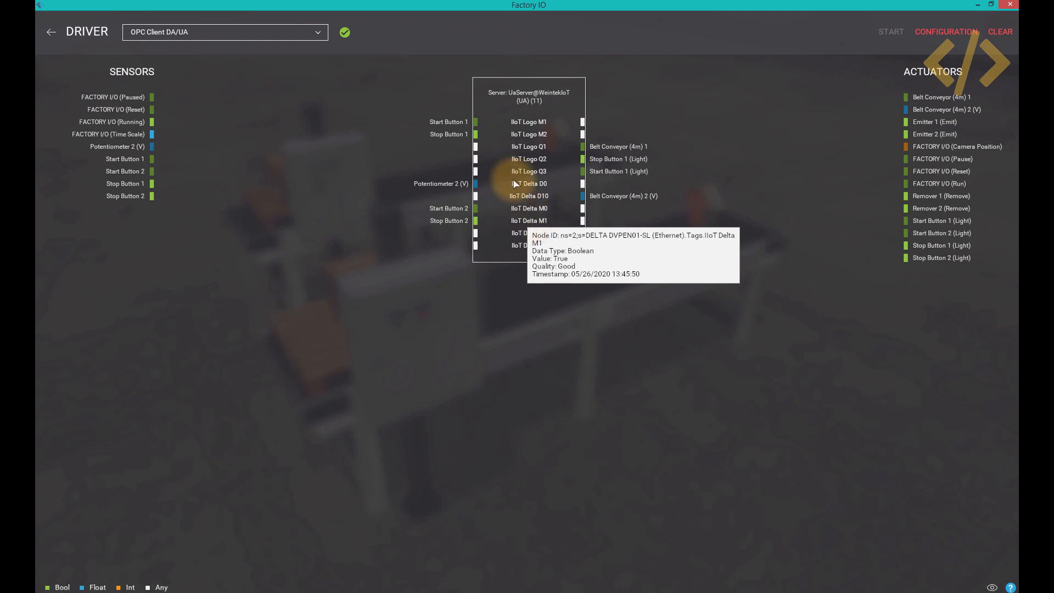
{"action": "left_click", "coordinate": [302, 31]}
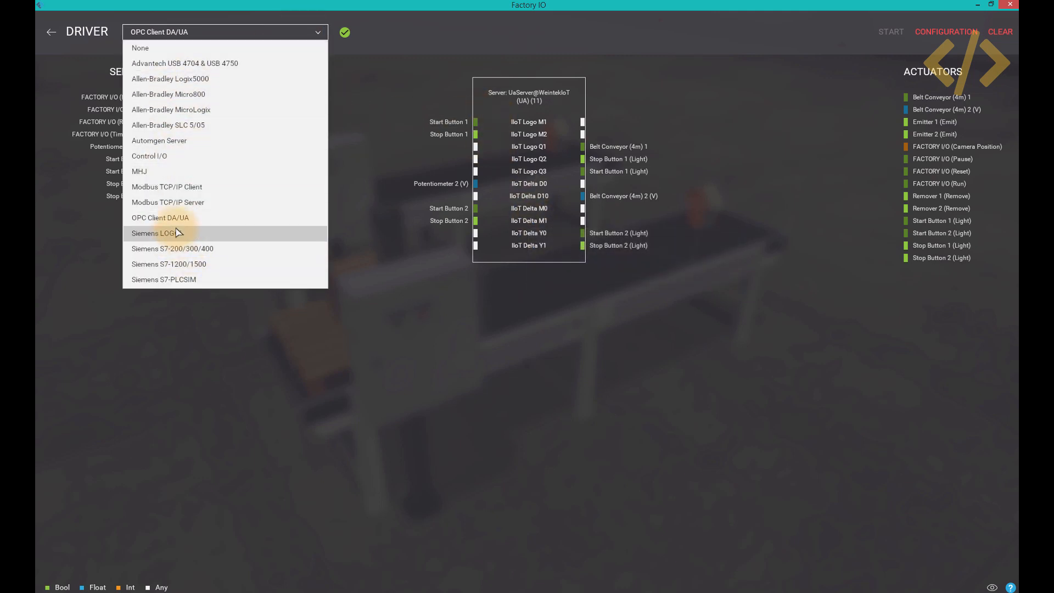
{"action": "left_click", "coordinate": [629, 529]}
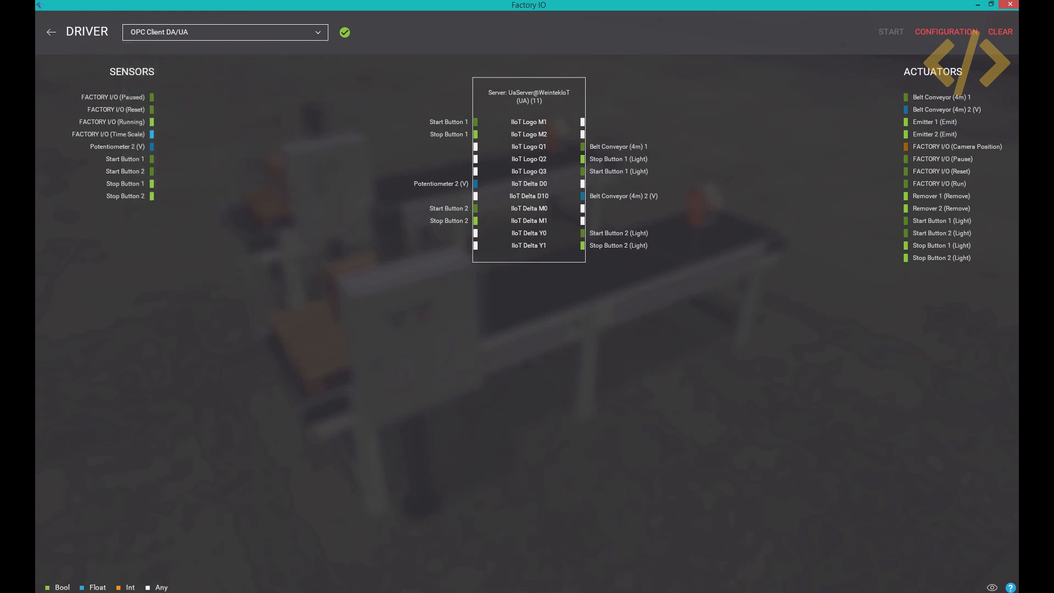
{"action": "left_click", "coordinate": [397, 592]}
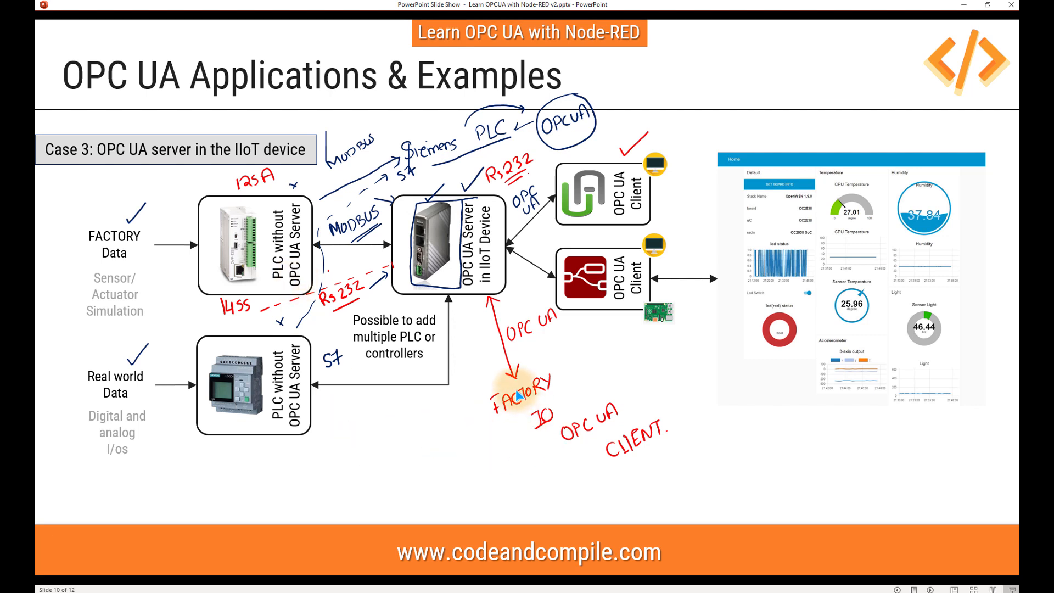
Examine the Delta ladder networks in ISPSoft and the LOGO!Soft Comfort circuit from M1 and M2 to Q3, then minimize both programs.
{"action": "left_click", "coordinate": [963, 5]}
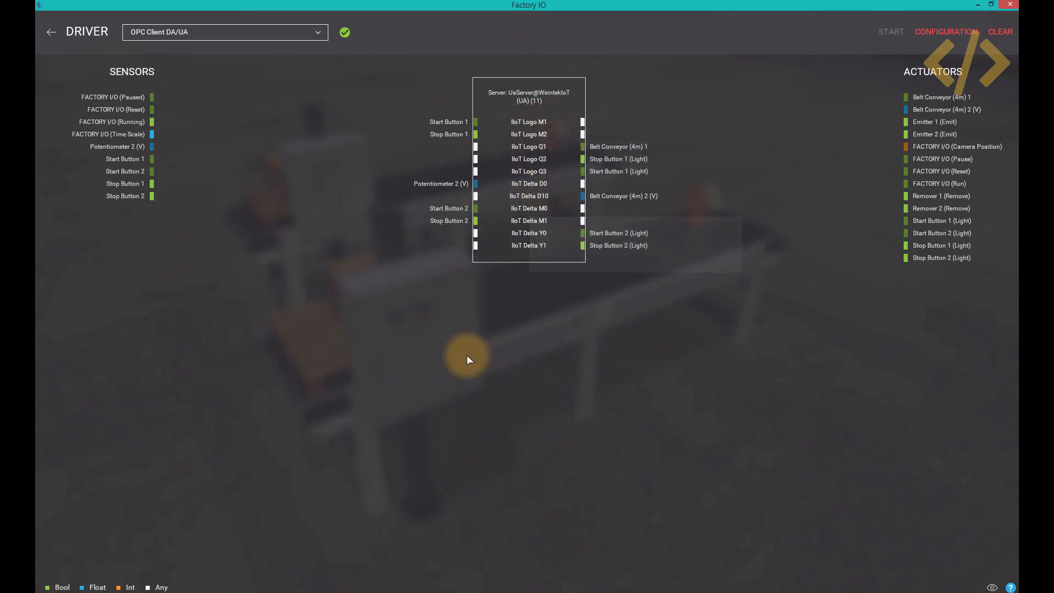
{"action": "left_click", "coordinate": [573, 587]}
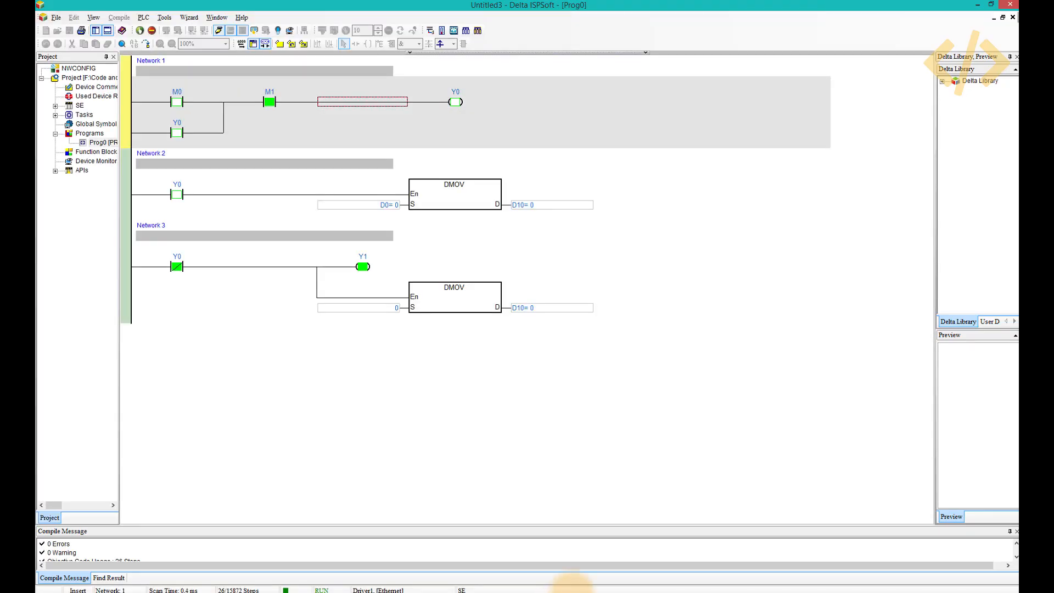
{"action": "left_click", "coordinate": [182, 103]}
{"action": "left_click", "coordinate": [456, 103]}
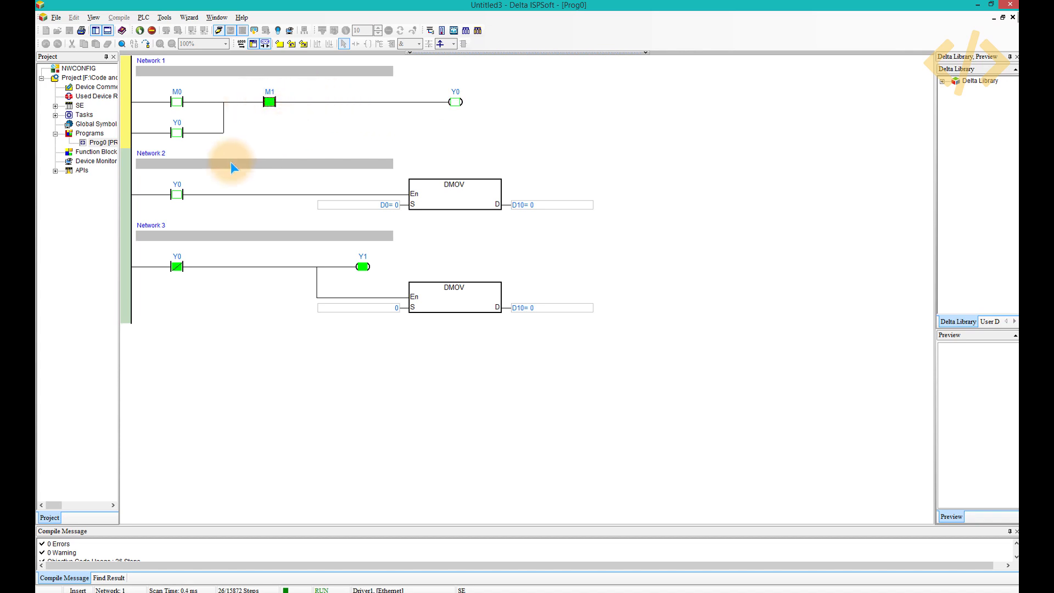
{"action": "left_click", "coordinate": [177, 194]}
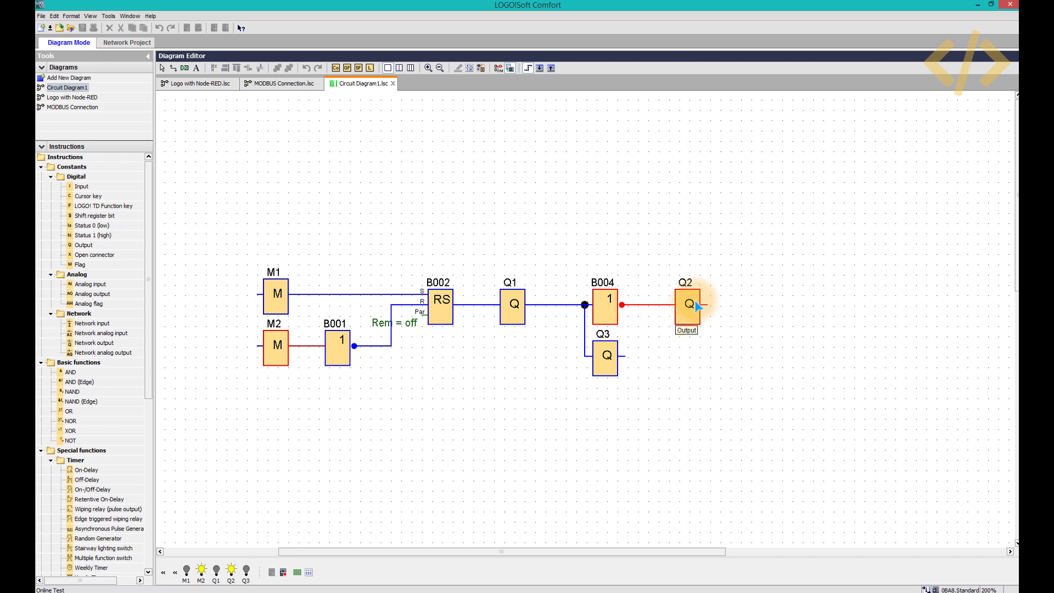
{"action": "left_click", "coordinate": [975, 7]}
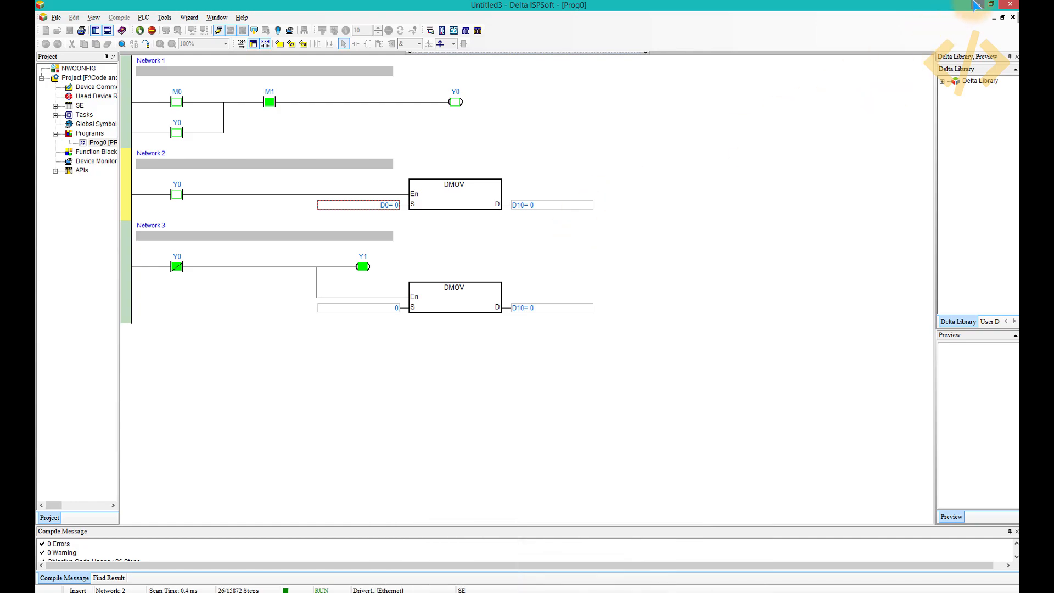
{"action": "left_click", "coordinate": [978, 5]}
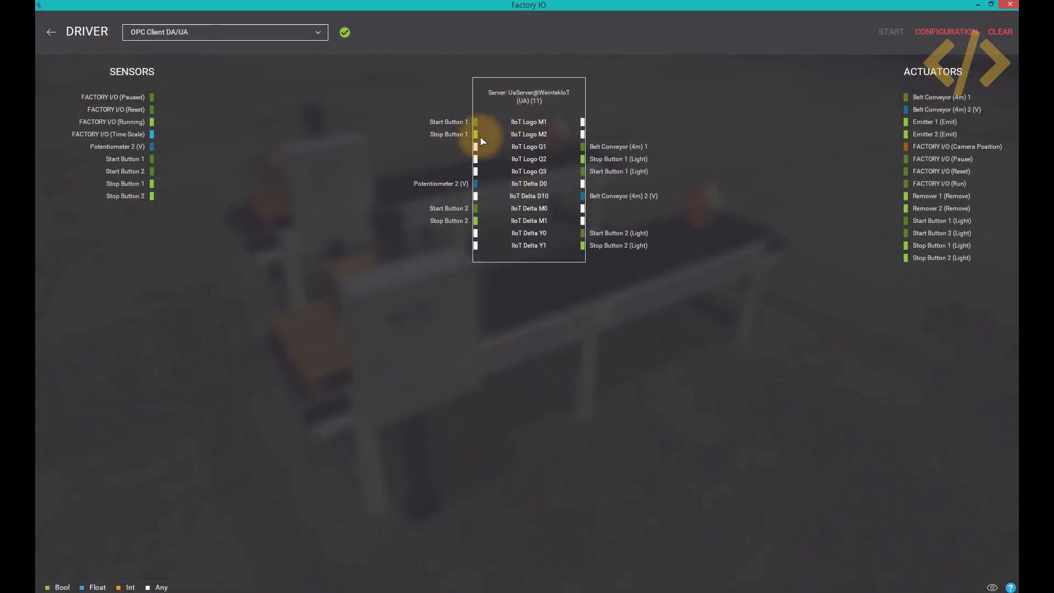
Return from Factory IO's driver view to the scene and start the front conveyor with Start Button 1.
{"action": "left_click", "coordinate": [55, 34]}
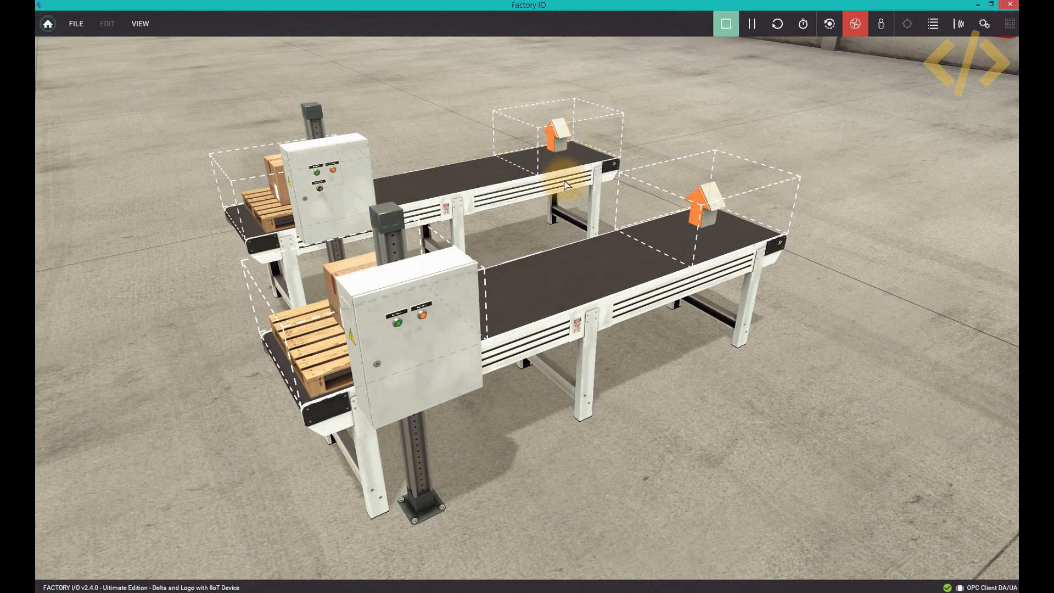
{"action": "scroll", "coordinate": [558, 392], "scroll_direction": "up", "scroll_amount": 4}
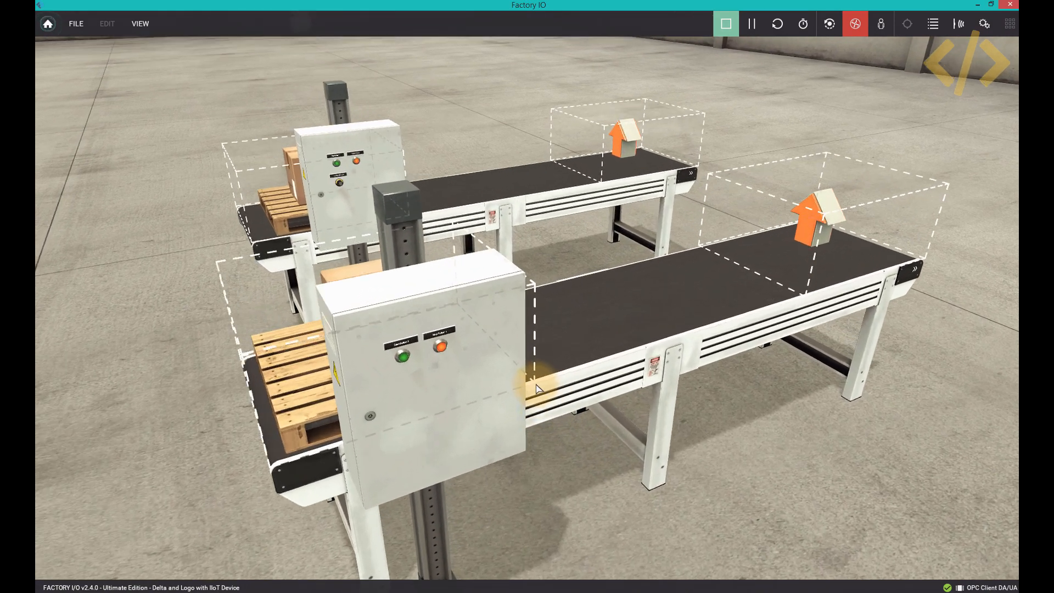
{"action": "scroll", "coordinate": [477, 365], "scroll_direction": "up", "scroll_amount": 3}
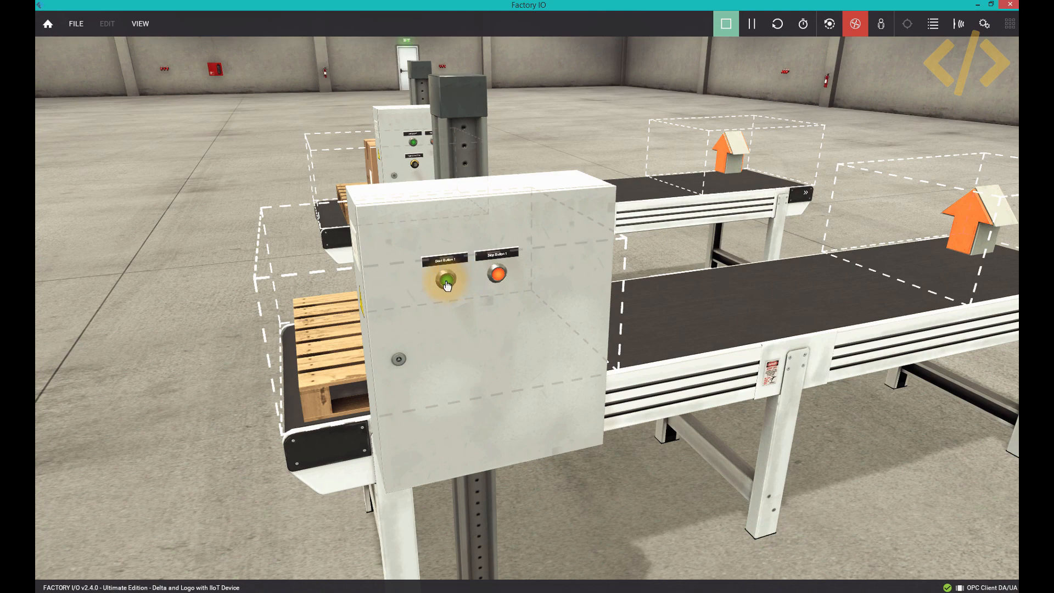
{"action": "left_click", "coordinate": [446, 284]}
{"action": "scroll", "coordinate": [513, 352], "scroll_direction": "up", "scroll_amount": 3}
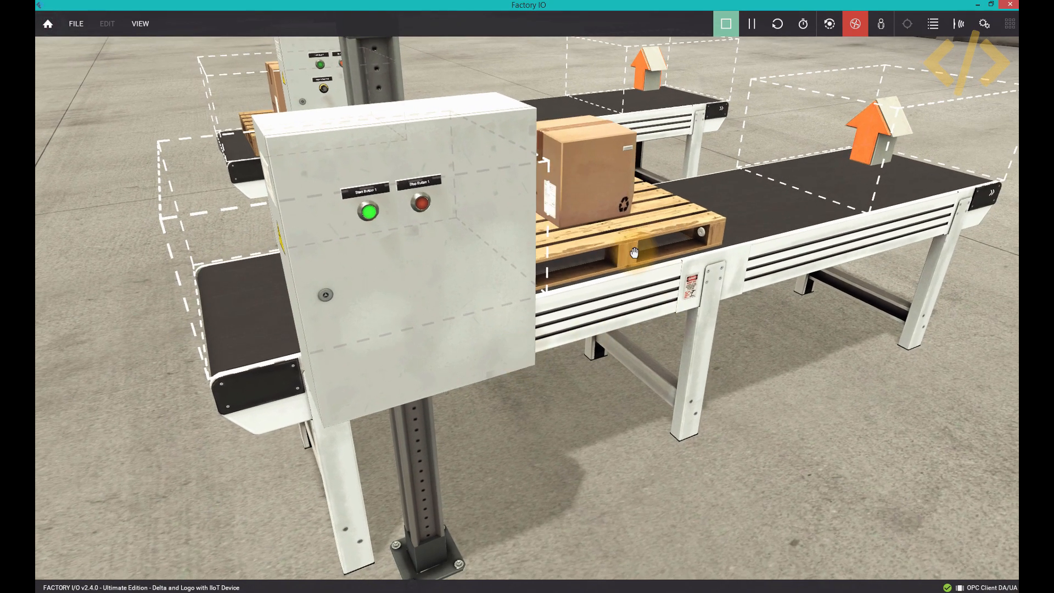
{"action": "scroll", "coordinate": [634, 252], "scroll_direction": "down", "scroll_amount": 6}
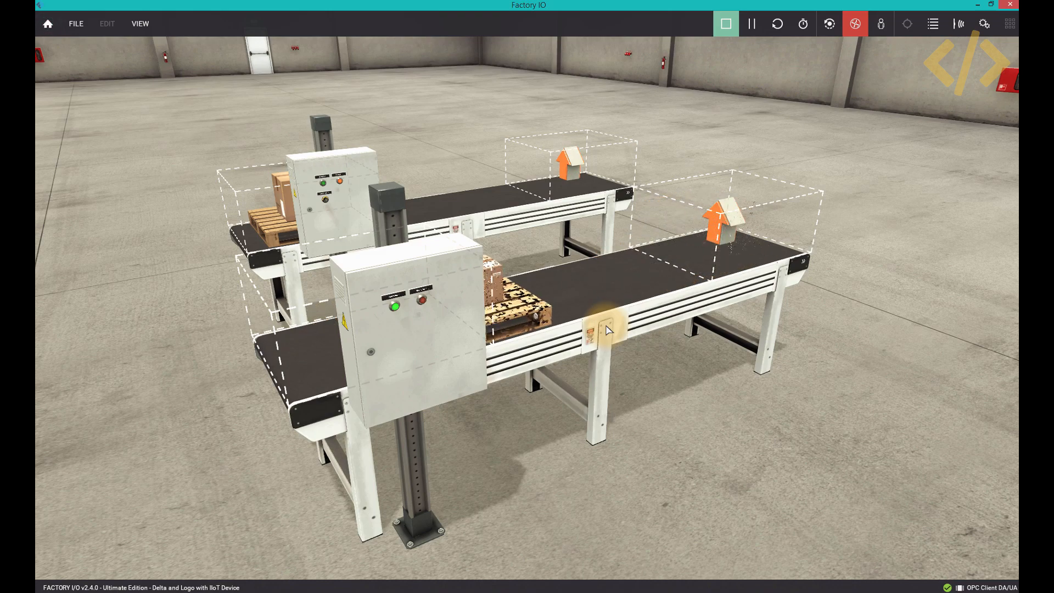
Restore LOGO!Soft Comfort and Factory IO to smaller windows and place the Factory IO scene beside the LOGO circuit.
{"action": "left_click", "coordinate": [401, 591]}
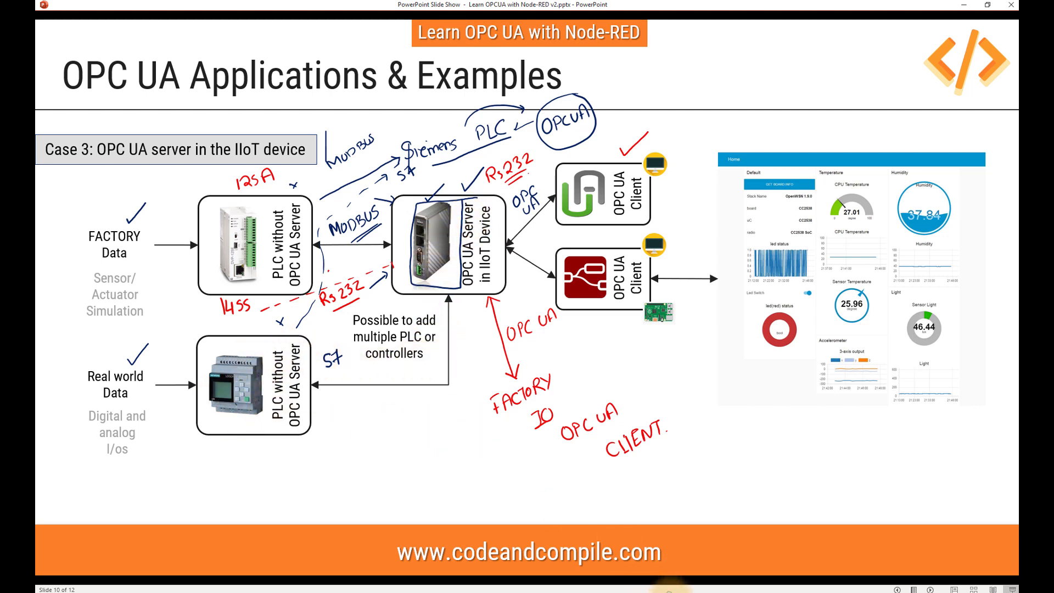
{"action": "left_click", "coordinate": [592, 592]}
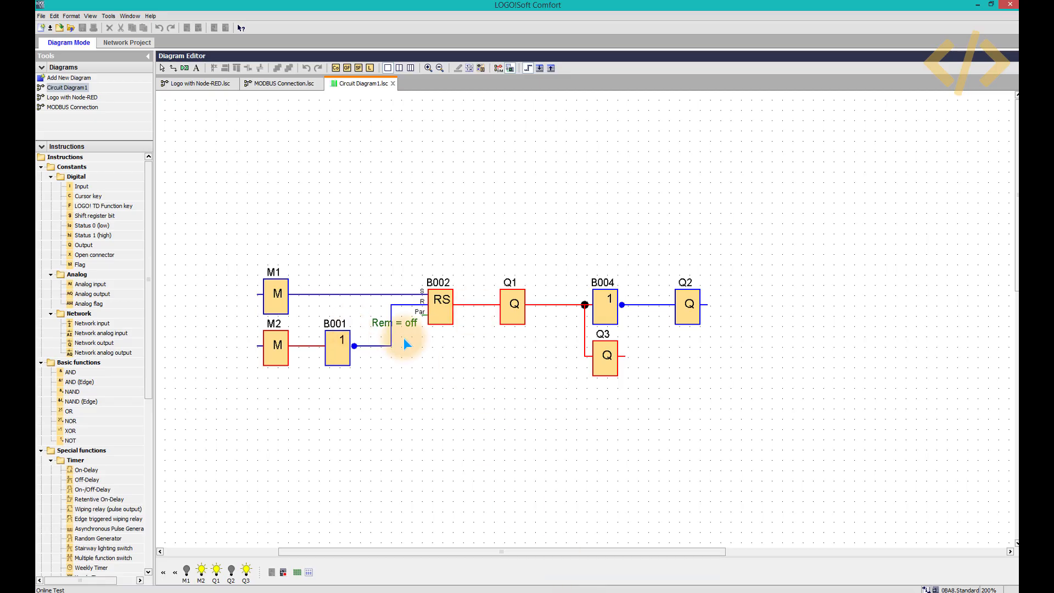
{"action": "left_click", "coordinate": [991, 5]}
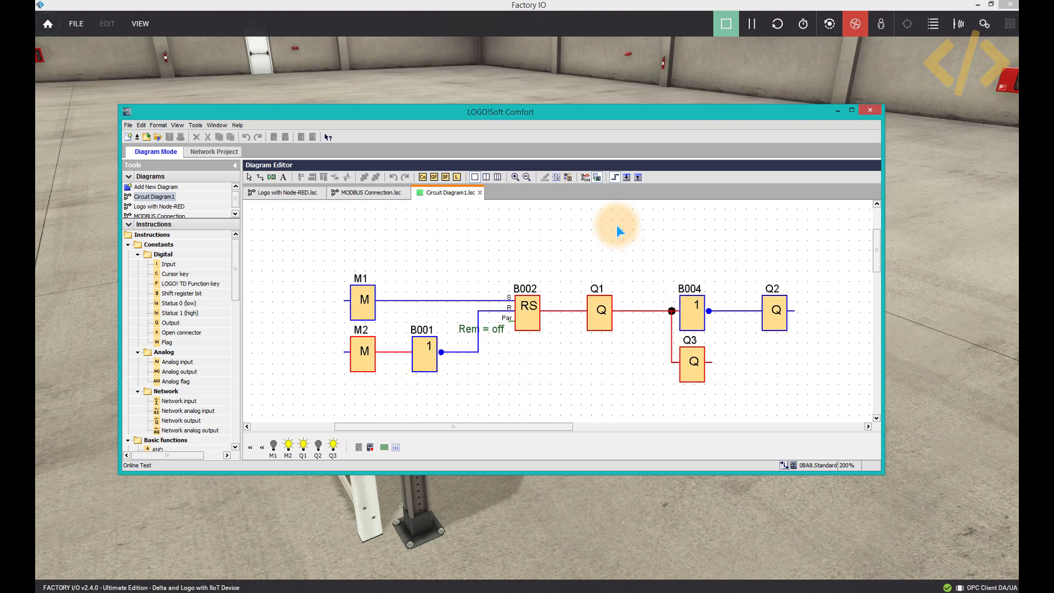
{"action": "left_click_drag", "start_coordinate": [616, 111], "coordinate": [541, 51]}
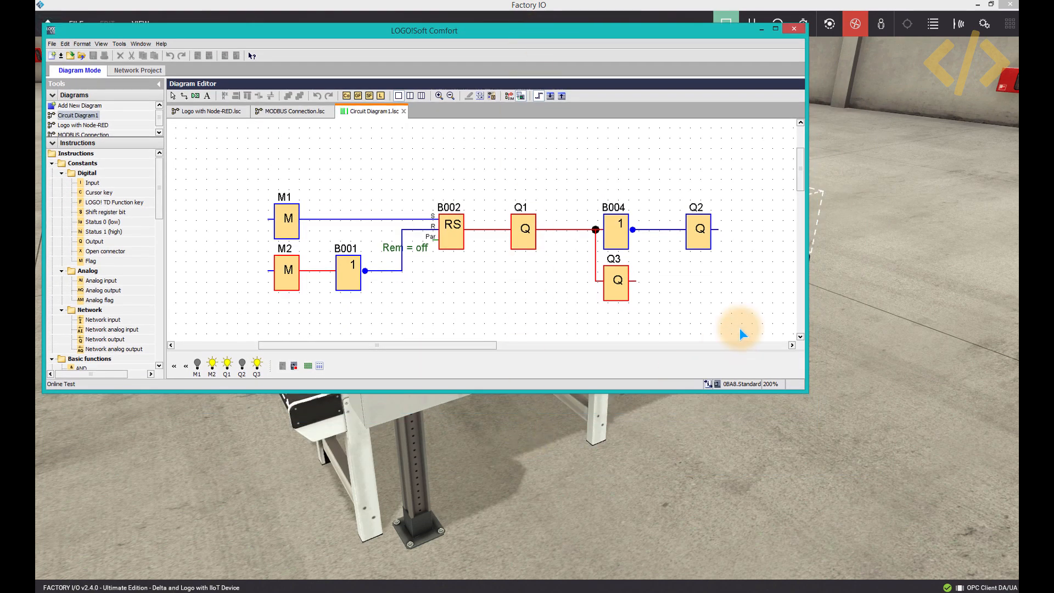
{"action": "left_click", "coordinate": [989, 5]}
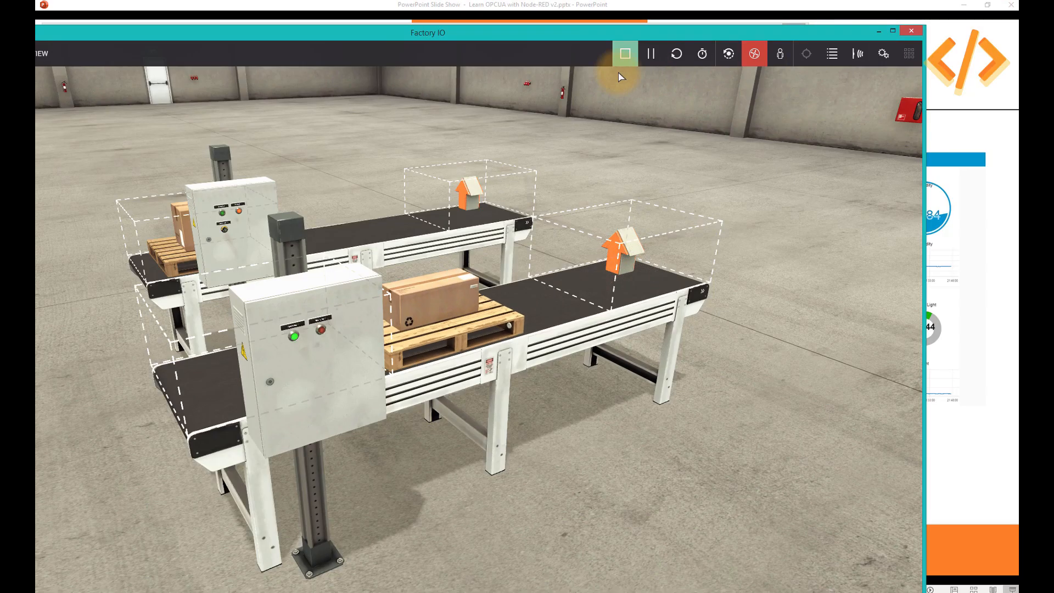
{"action": "left_click_drag", "start_coordinate": [924, 29], "coordinate": [464, 233]}
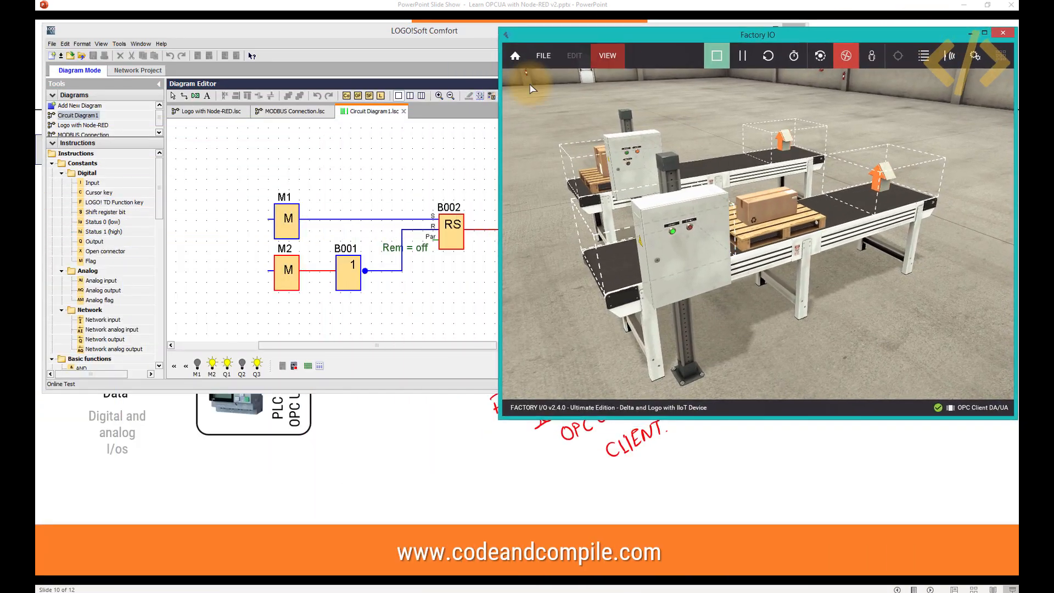
Narrow the LOGO!Soft Comfort window and zoom the diagram out to 150% so the circuit from M1 to Q2 fits.
{"action": "left_click", "coordinate": [463, 70]}
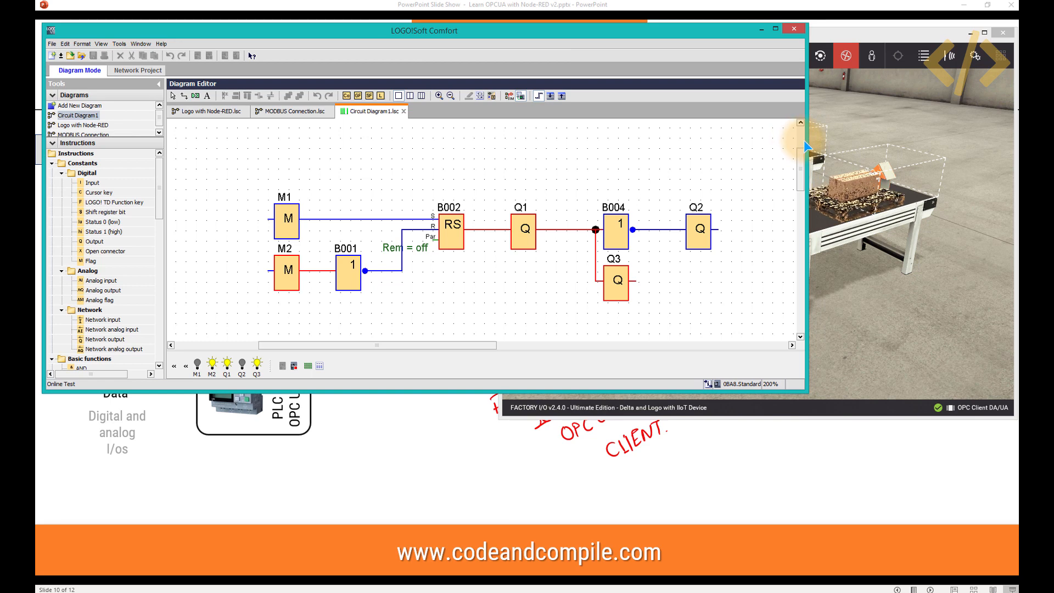
{"action": "left_click_drag", "start_coordinate": [799, 140], "coordinate": [566, 141]}
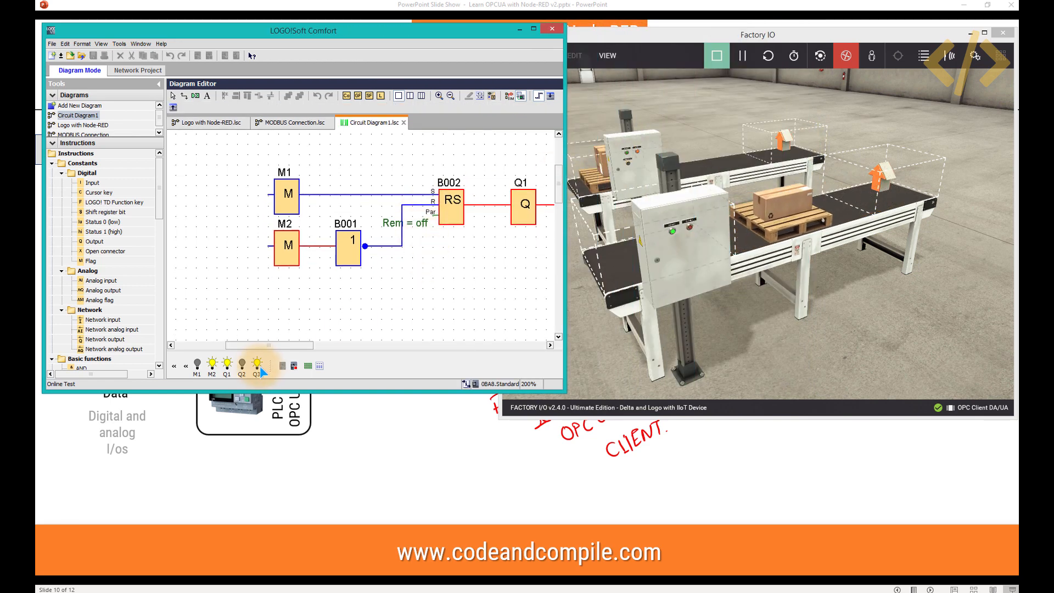
{"action": "left_click_drag", "start_coordinate": [288, 345], "coordinate": [302, 342]}
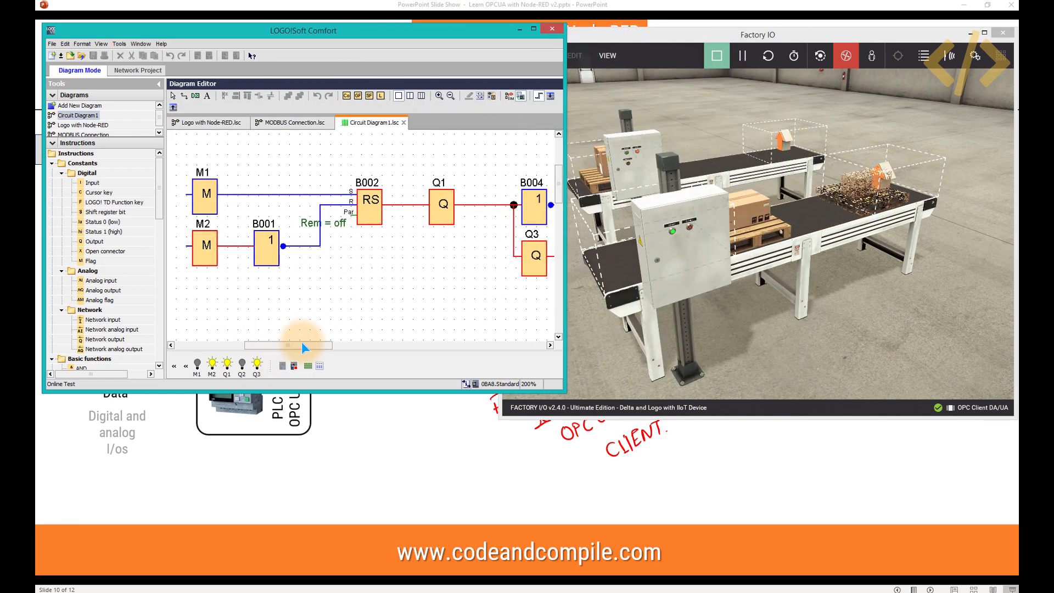
{"action": "scroll", "coordinate": [414, 284], "scroll_direction": "down", "scroll_amount": 1}
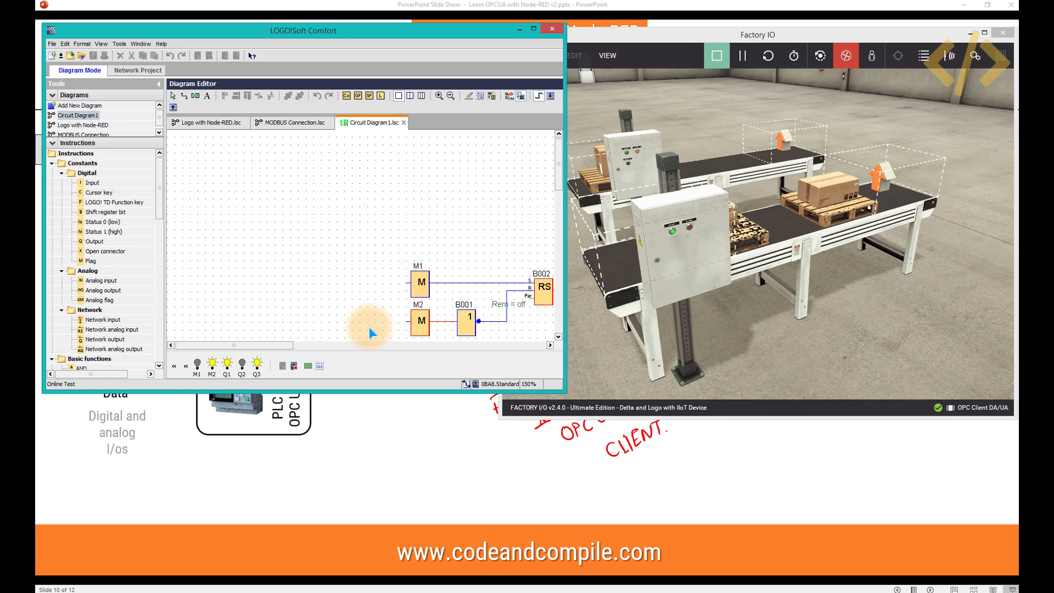
{"action": "left_click_drag", "start_coordinate": [278, 344], "coordinate": [347, 344]}
{"action": "scroll", "coordinate": [400, 237], "scroll_direction": "down", "scroll_amount": 3}
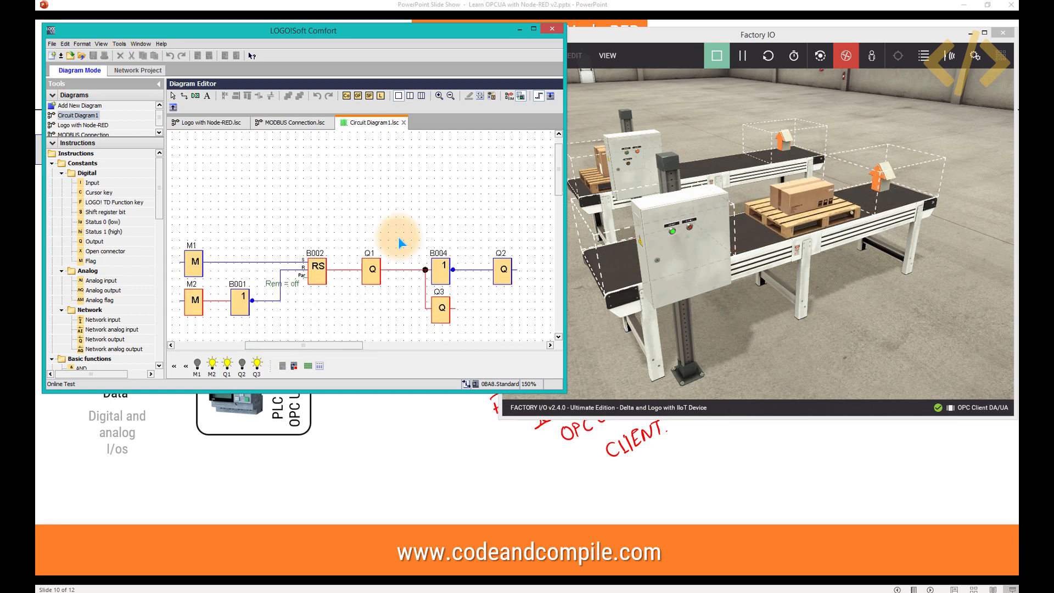
Shift and narrow the Factory IO window so it no longer covers the LOGO!Soft Comfort circuit.
{"action": "left_click", "coordinate": [691, 259]}
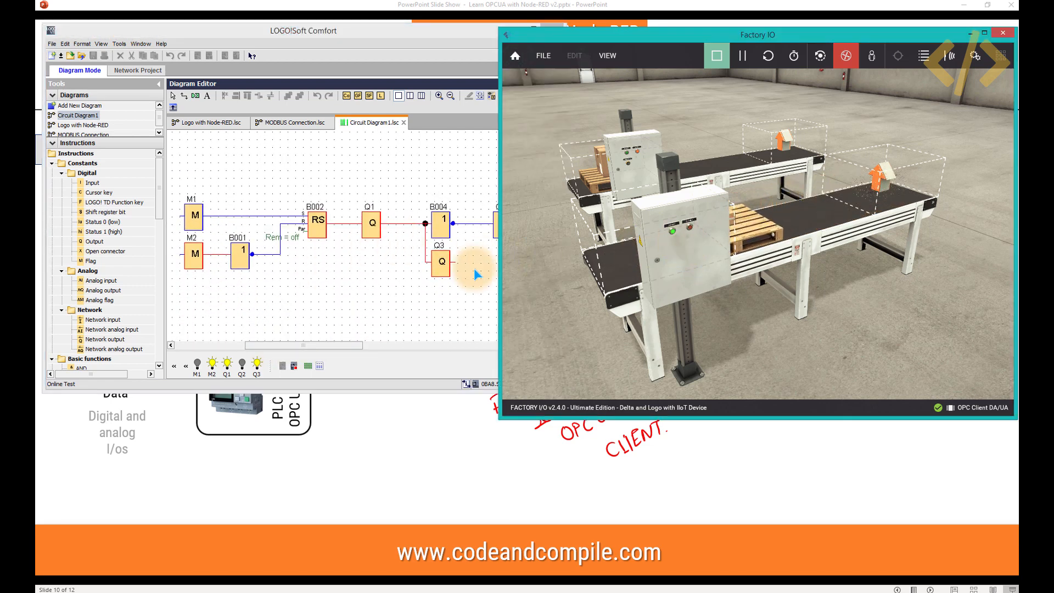
{"action": "left_click_drag", "start_coordinate": [556, 42], "coordinate": [567, 40]}
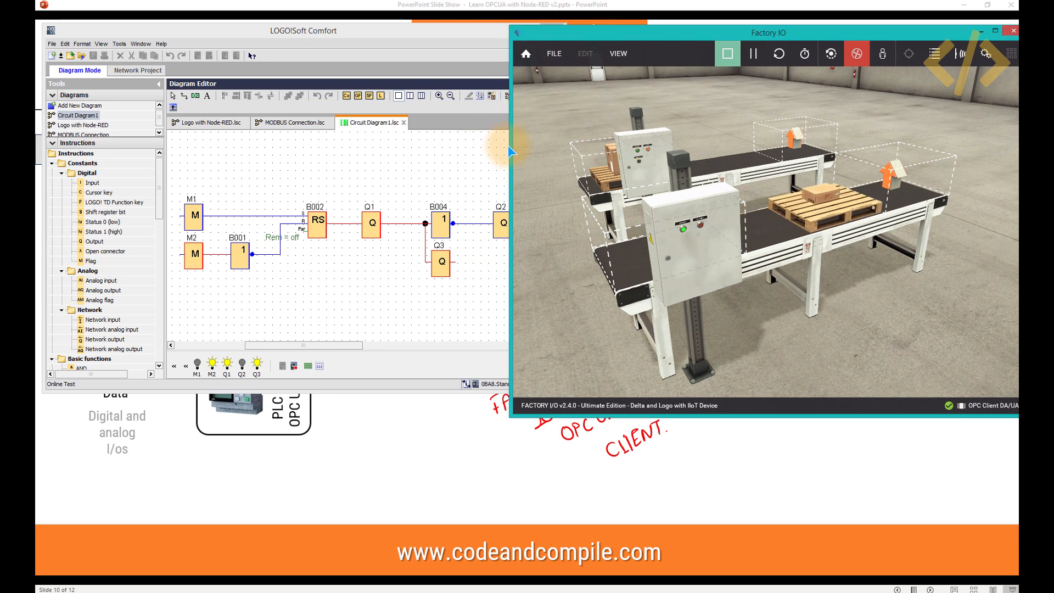
{"action": "left_click_drag", "start_coordinate": [514, 145], "coordinate": [568, 145]}
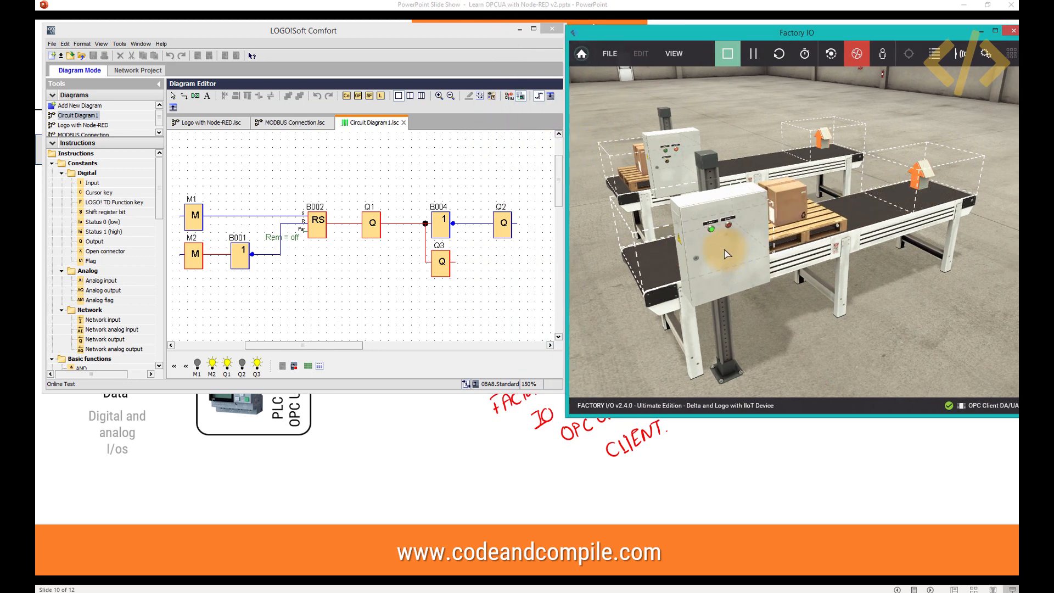
Test the front conveyor from its control box with Start Button 1 and Stop Button 1 while monitoring the LOGO circuit.
{"action": "scroll", "coordinate": [726, 253], "scroll_direction": "up", "scroll_amount": 5}
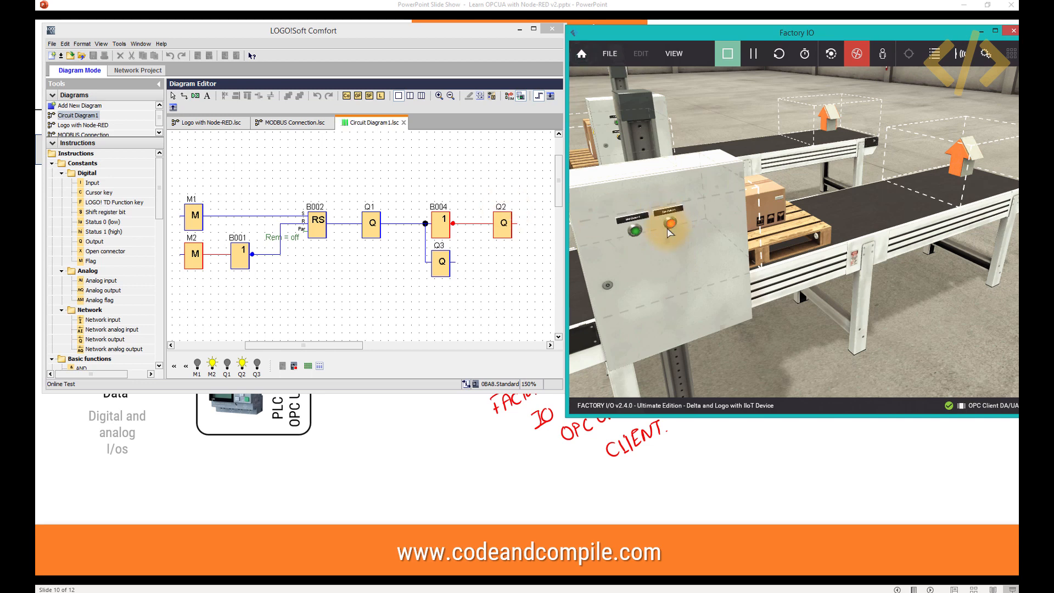
{"action": "left_click", "coordinate": [635, 233]}
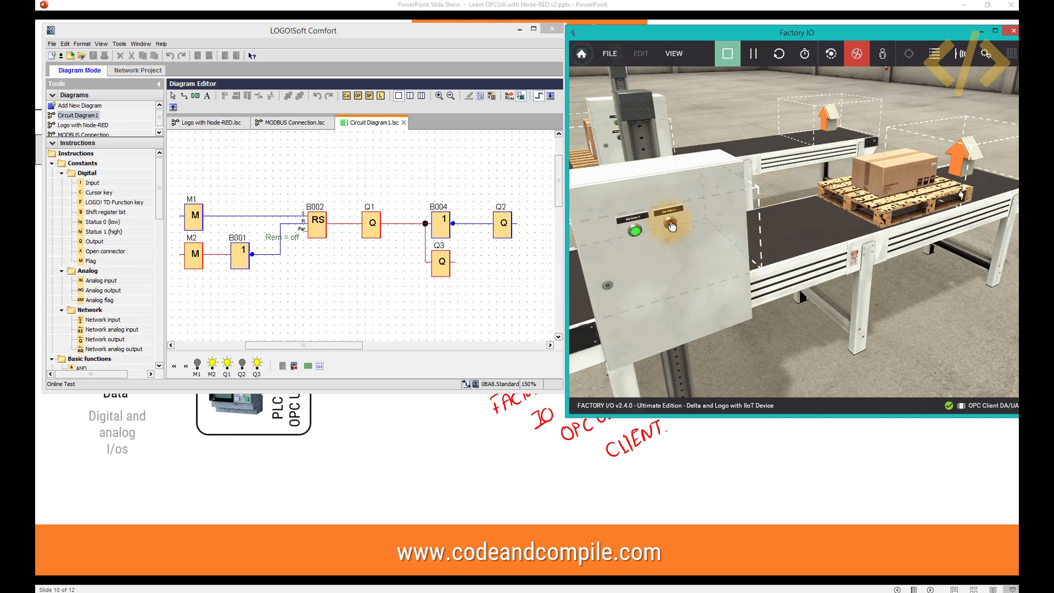
{"action": "left_click", "coordinate": [670, 223]}
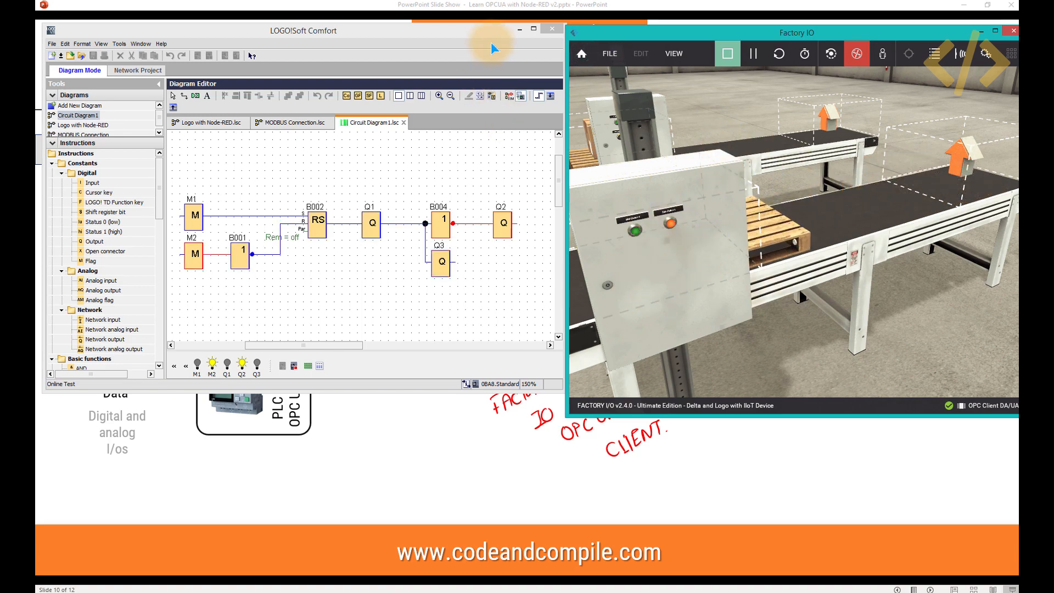
Move LOGO!Soft Comfort off the slide's title, focus the Factory IO view on the second conveyor's control box, and minimize LOGO!Soft Comfort.
{"action": "left_click_drag", "start_coordinate": [492, 31], "coordinate": [522, 310]}
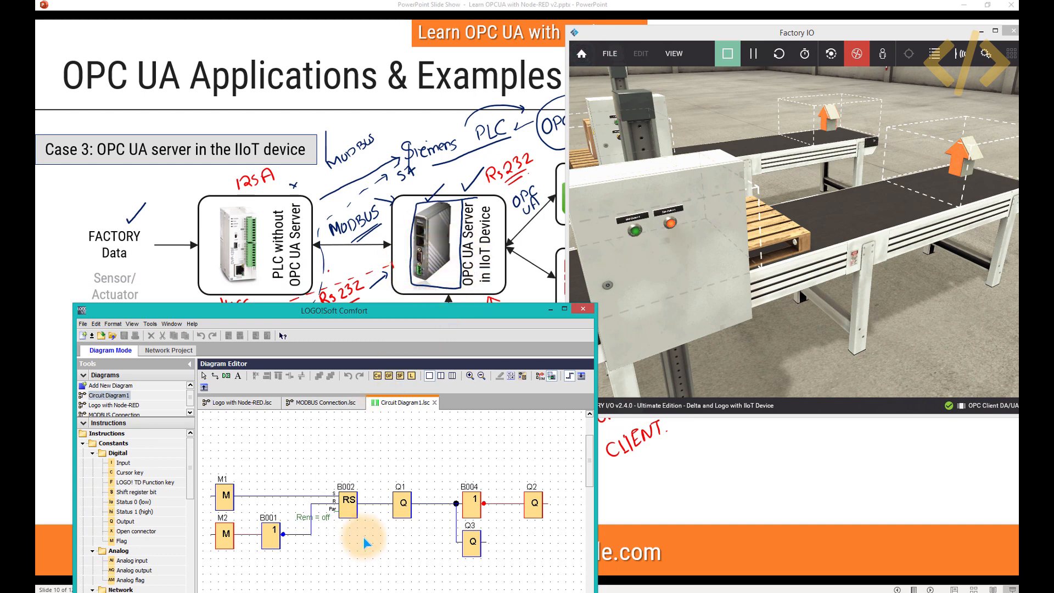
{"action": "left_click_drag", "start_coordinate": [439, 317], "coordinate": [404, 171]}
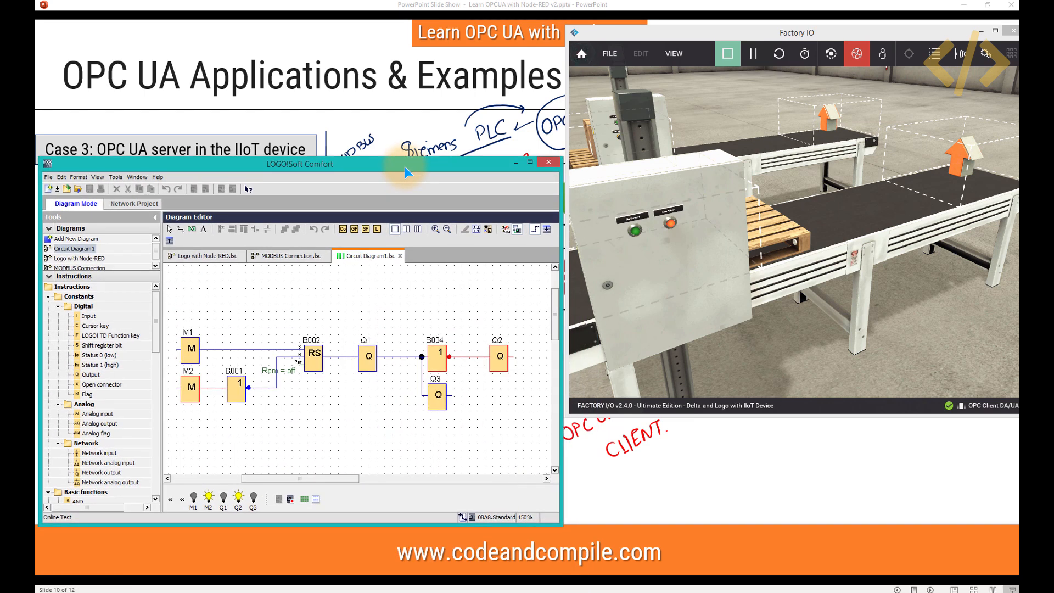
{"action": "left_click", "coordinate": [757, 329]}
{"action": "left_click_drag", "start_coordinate": [756, 329], "coordinate": [749, 287]}
{"action": "scroll", "coordinate": [748, 258], "scroll_direction": "up", "scroll_amount": 5}
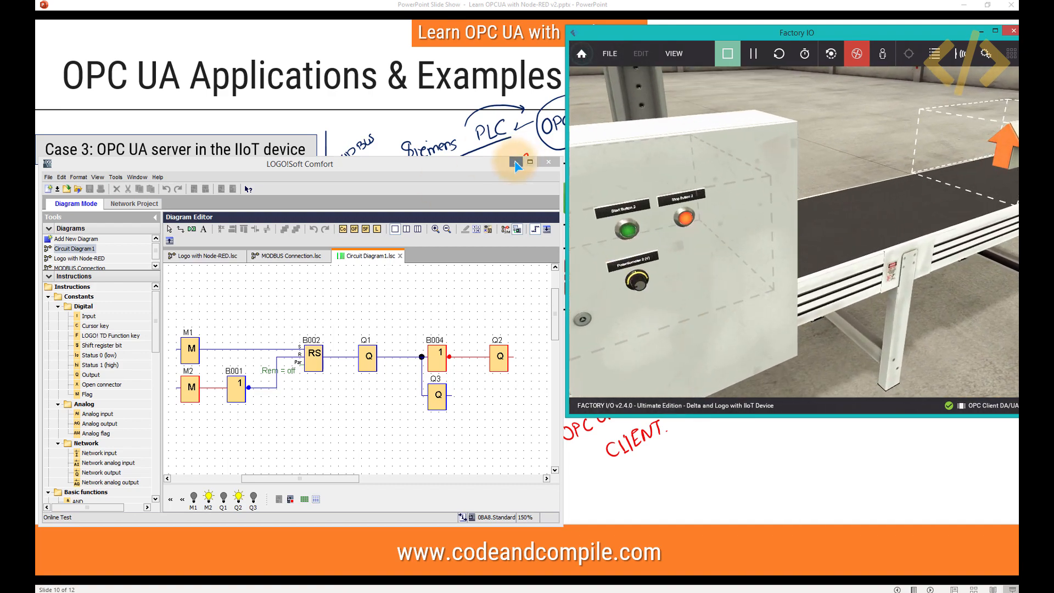
{"action": "left_click", "coordinate": [516, 163]}
Bring up Delta ISPSoft, close its Delta Library pane, and place the window beside Factory IO so the ladder and control box both show.
{"action": "left_click", "coordinate": [543, 592]}
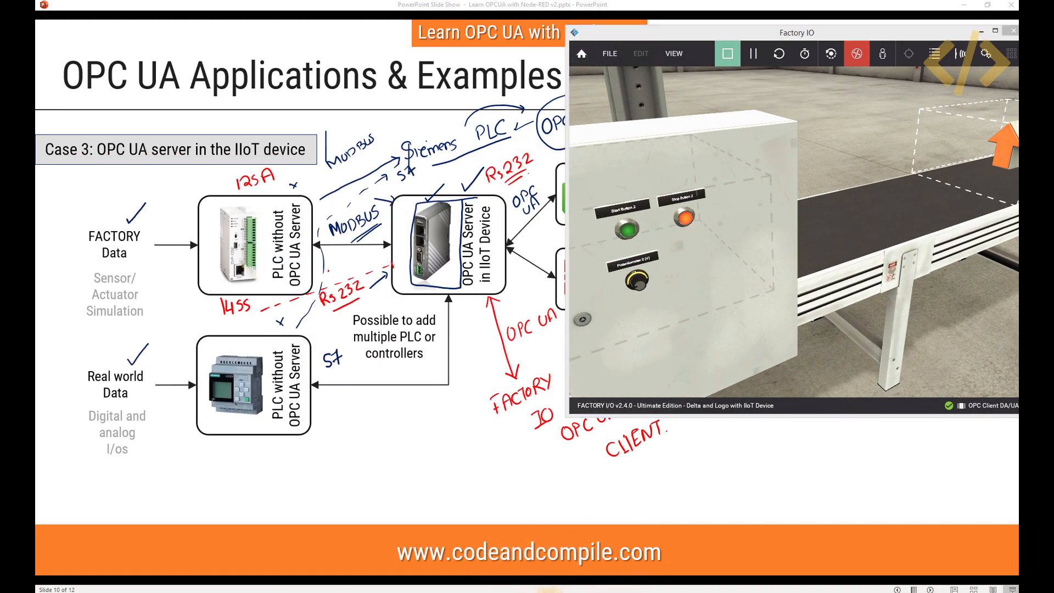
{"action": "left_click", "coordinate": [991, 5]}
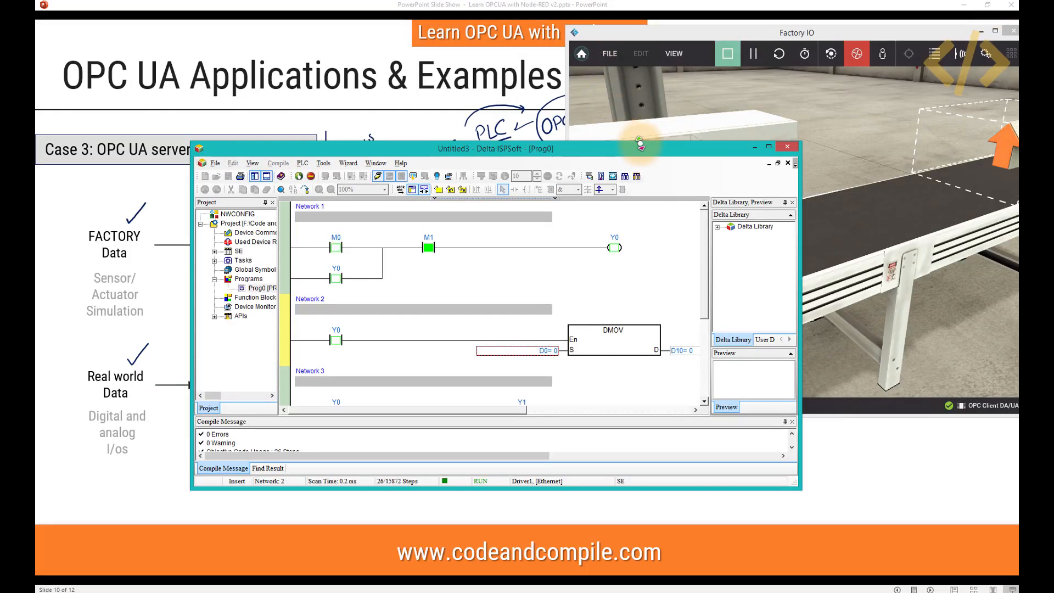
{"action": "left_click_drag", "start_coordinate": [641, 149], "coordinate": [489, 47]}
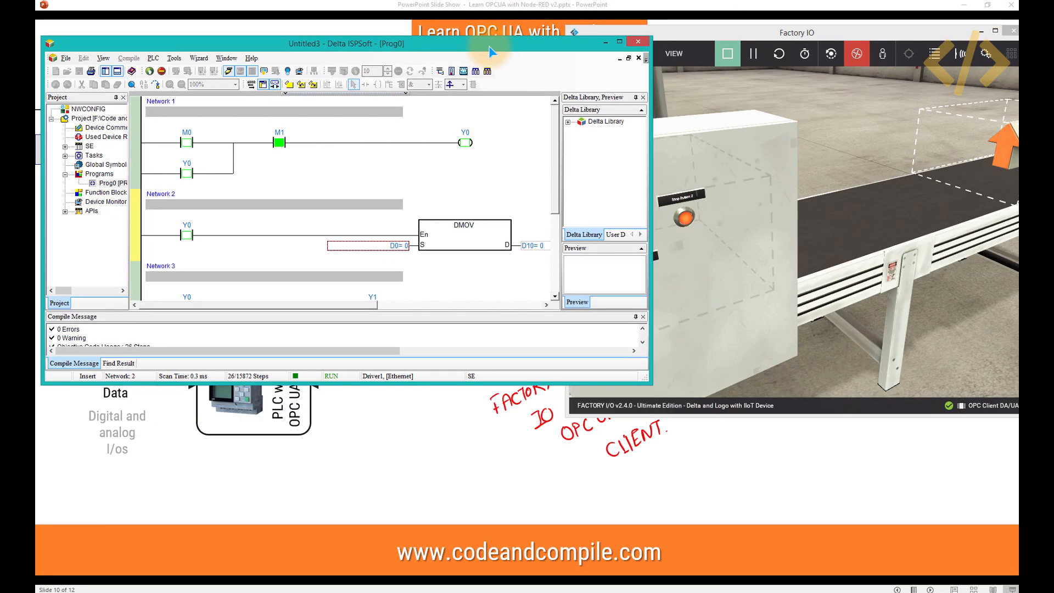
{"action": "left_click", "coordinate": [642, 98]}
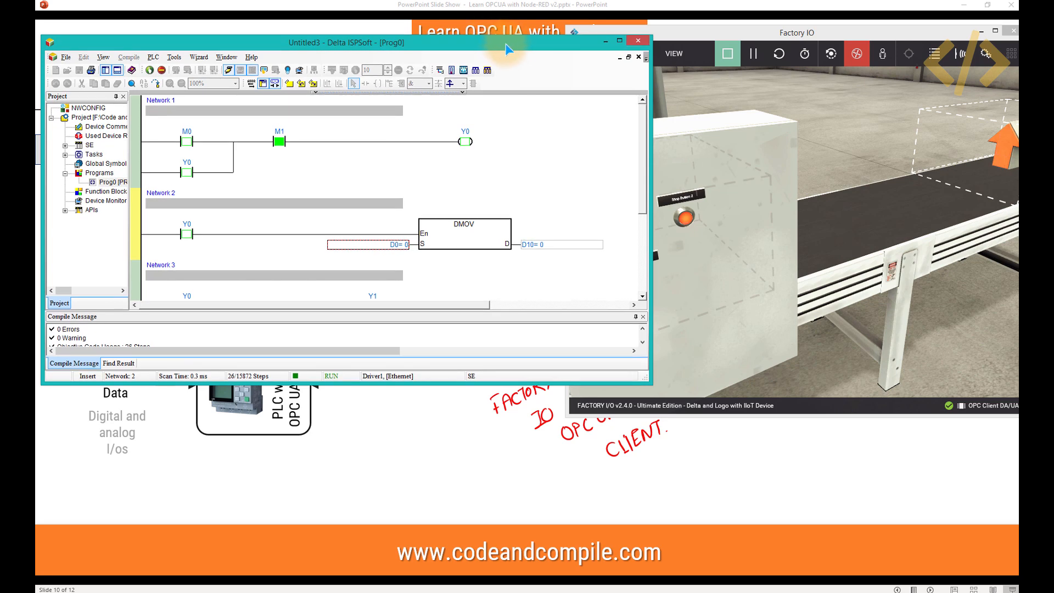
{"action": "left_click_drag", "start_coordinate": [499, 48], "coordinate": [408, 40]}
Review Networks 1 to 3 of the Delta ladder, and start the second conveyor in Factory IO with Start Button 2.
{"action": "left_click", "coordinate": [668, 178]}
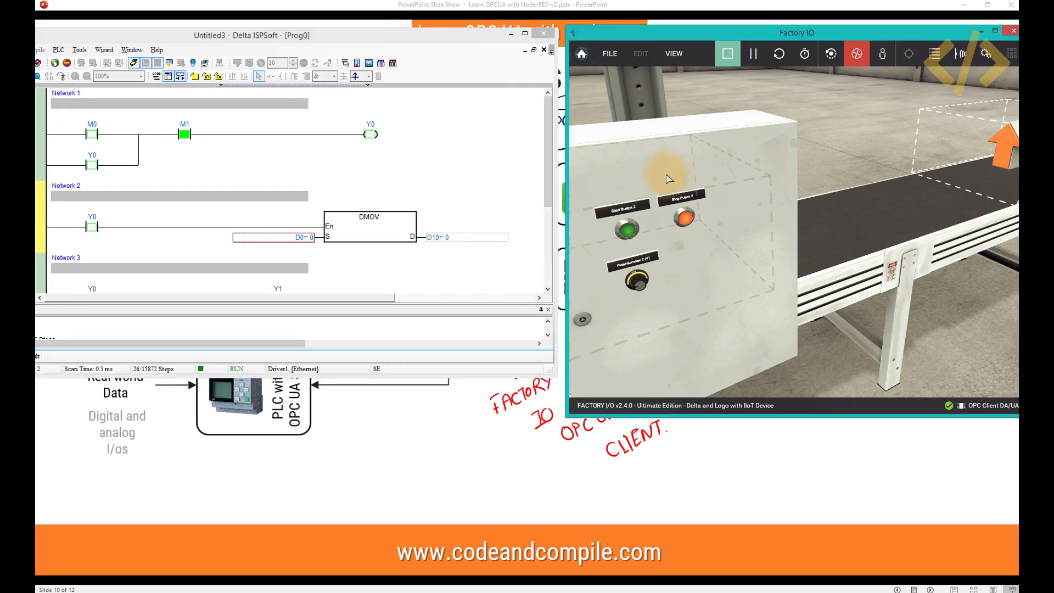
{"action": "scroll", "coordinate": [649, 246], "scroll_direction": "down", "scroll_amount": 3}
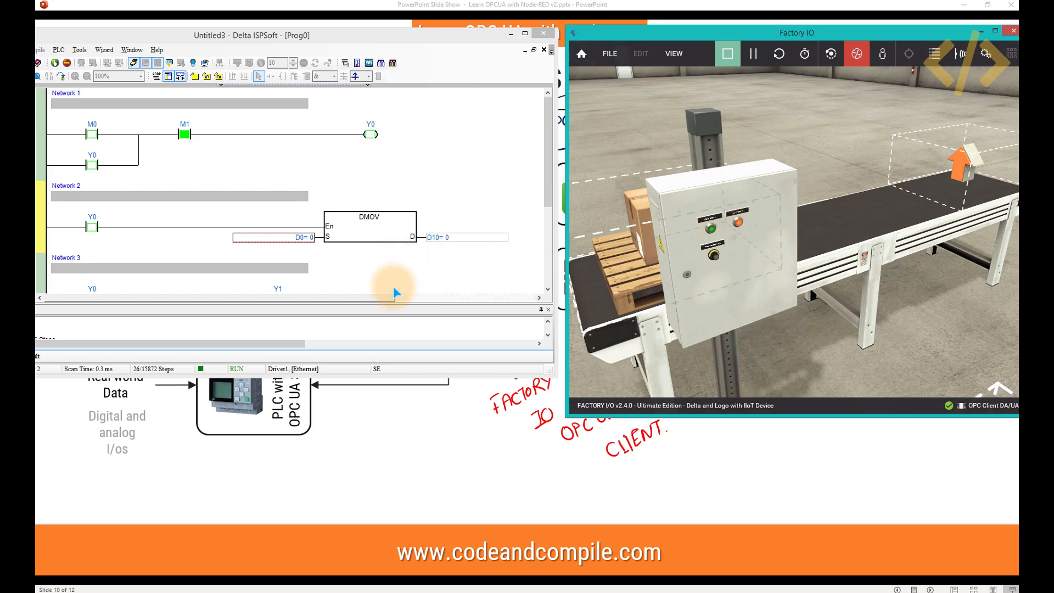
{"action": "left_click", "coordinate": [379, 268]}
{"action": "scroll", "coordinate": [382, 270], "scroll_direction": "down", "scroll_amount": 1}
{"action": "scroll", "coordinate": [382, 270], "scroll_direction": "down", "scroll_amount": 2}
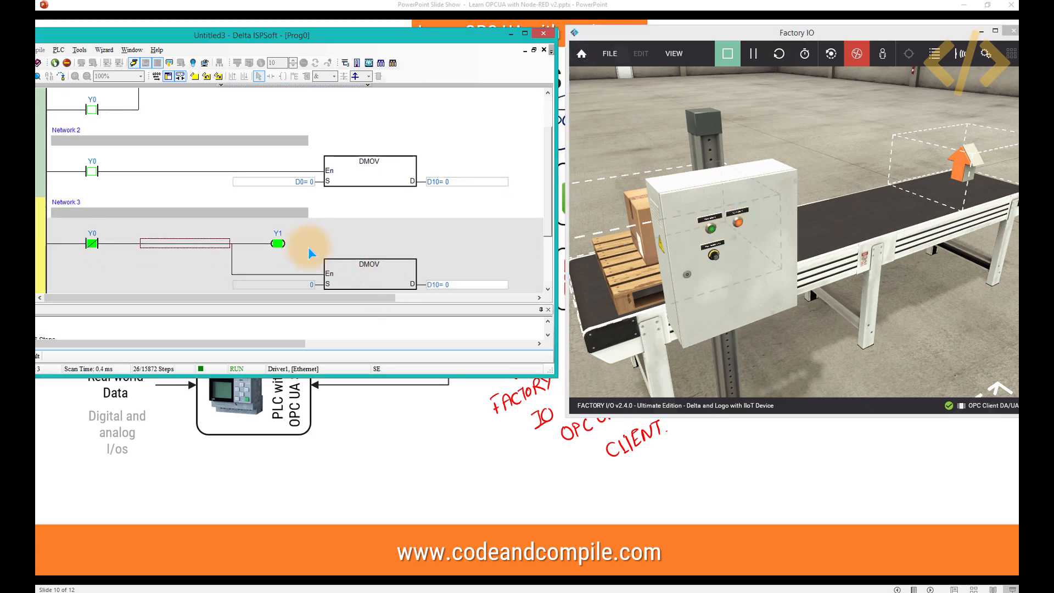
{"action": "scroll", "coordinate": [417, 239], "scroll_direction": "up", "scroll_amount": 3}
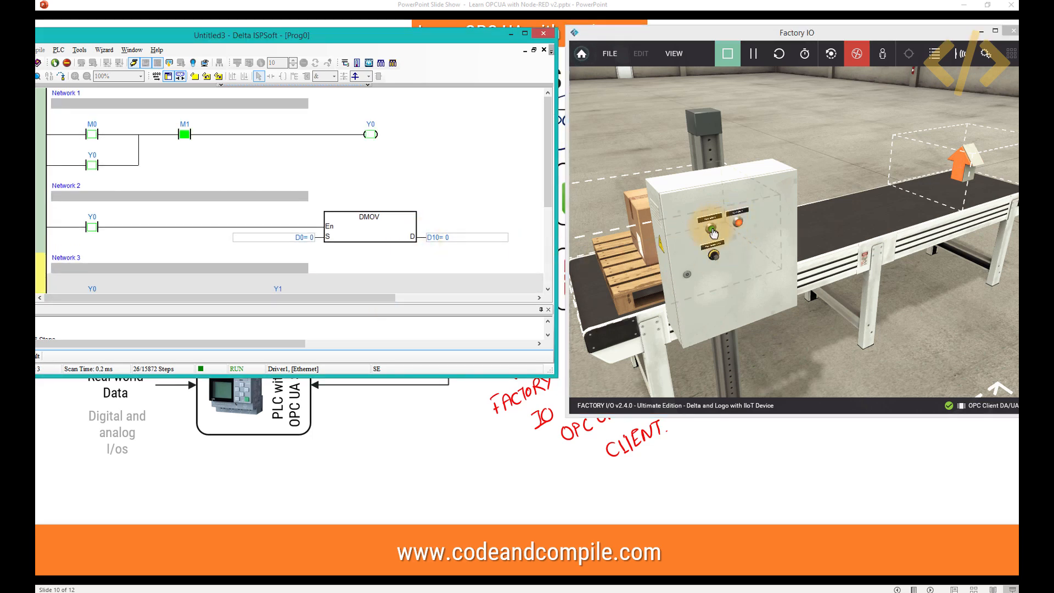
{"action": "left_click", "coordinate": [711, 231]}
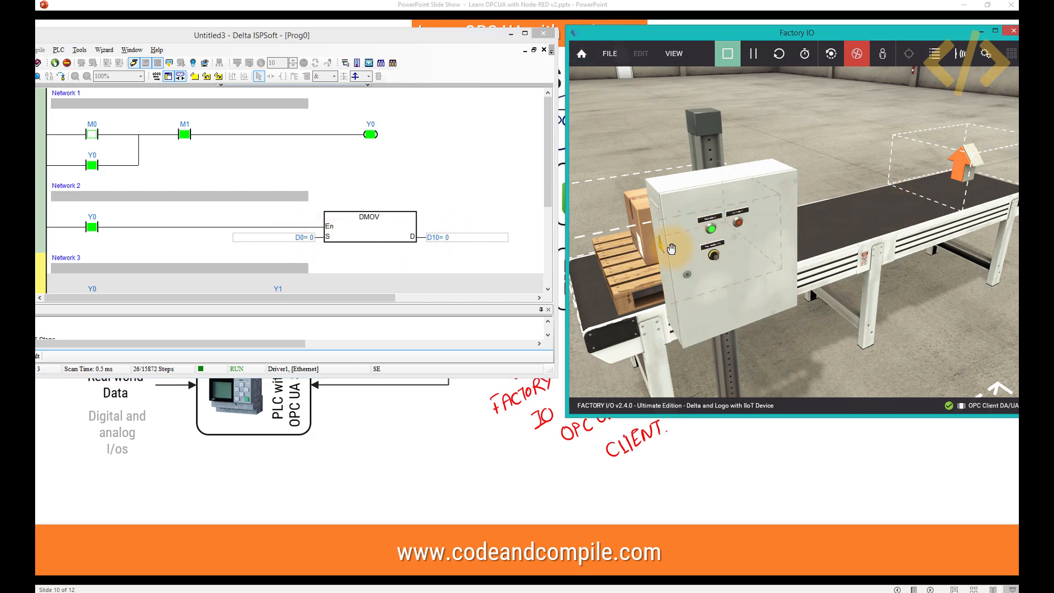
Turn Potentiometer 2 on the control box up to about 3.5 V and watch the second conveyor move the boxes.
{"action": "scroll", "coordinate": [686, 261], "scroll_direction": "up", "scroll_amount": 5}
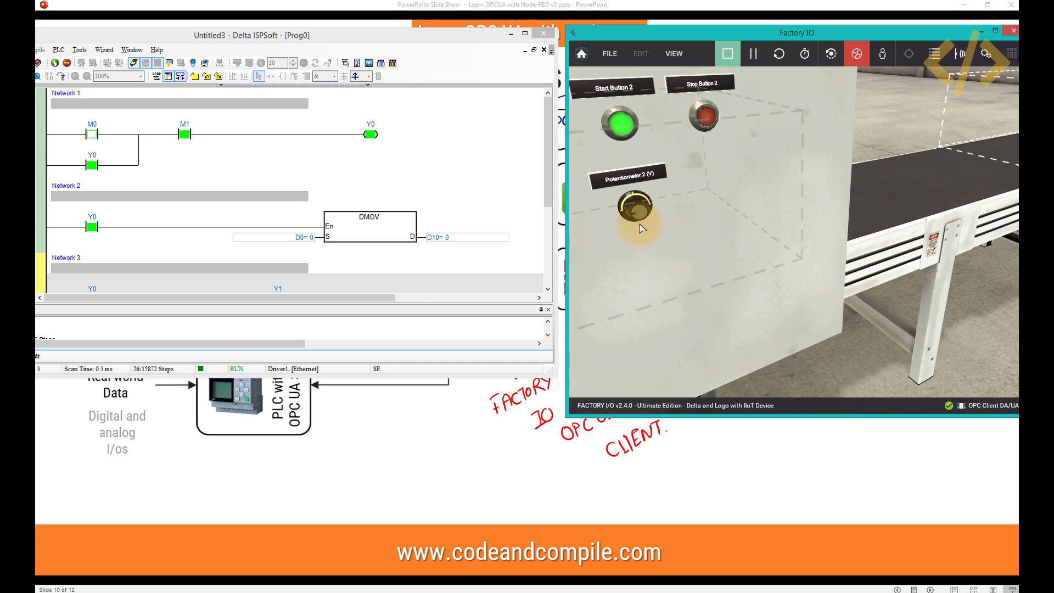
{"action": "scroll", "coordinate": [630, 201], "scroll_direction": "down", "scroll_amount": 5}
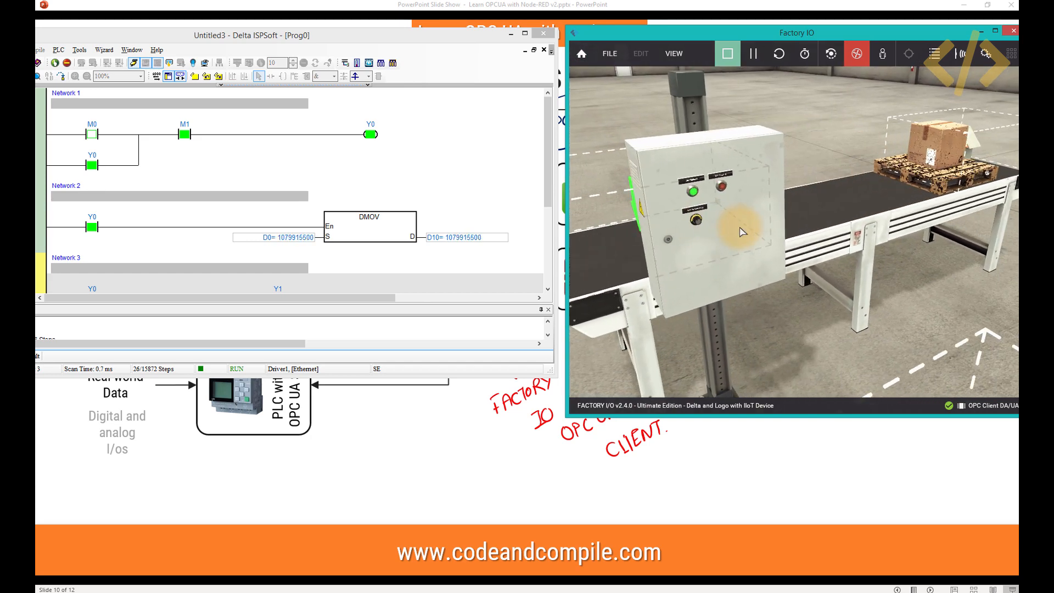
{"action": "scroll", "coordinate": [742, 231], "scroll_direction": "down", "scroll_amount": 3}
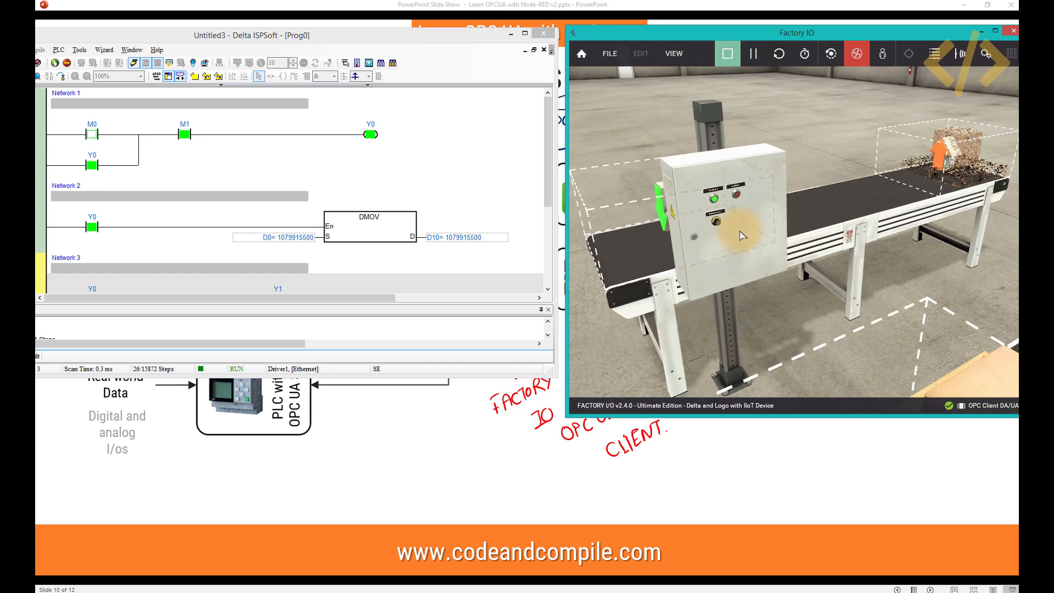
{"action": "scroll", "coordinate": [749, 238], "scroll_direction": "up", "scroll_amount": 4}
{"action": "scroll", "coordinate": [754, 244], "scroll_direction": "down", "scroll_amount": 4}
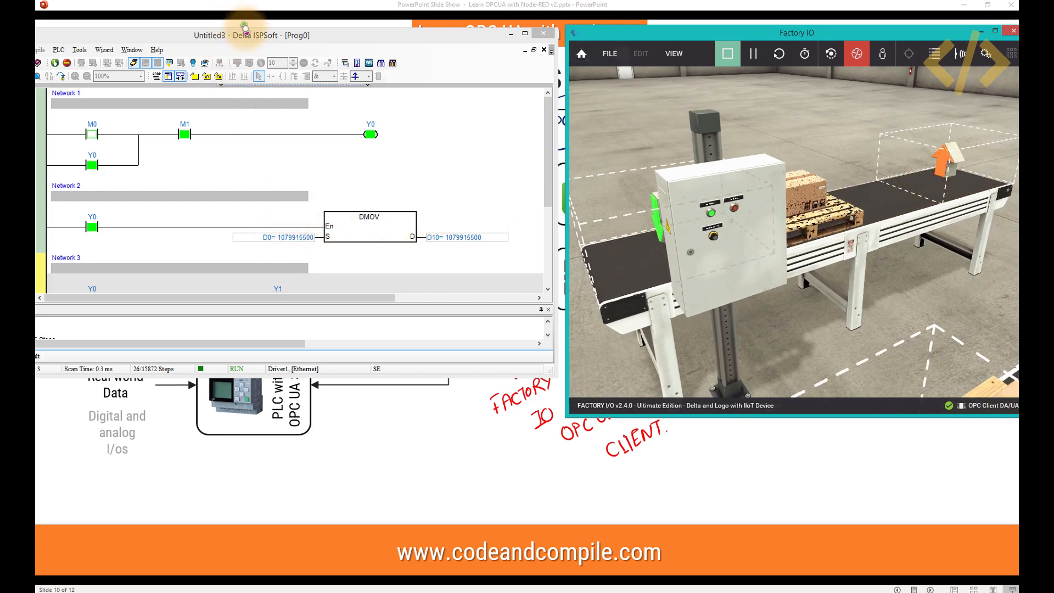
Display the Belt Conveyor (4m) 2 (V) tag value over the Factory IO scene.
{"action": "mouse_move", "coordinate": [244, 27]}
{"action": "left_mouse_down"}
{"action": "mouse_move", "coordinate": [210, 34]}
{"action": "mouse_move", "coordinate": [243, 28]}
{"action": "left_mouse_up"}
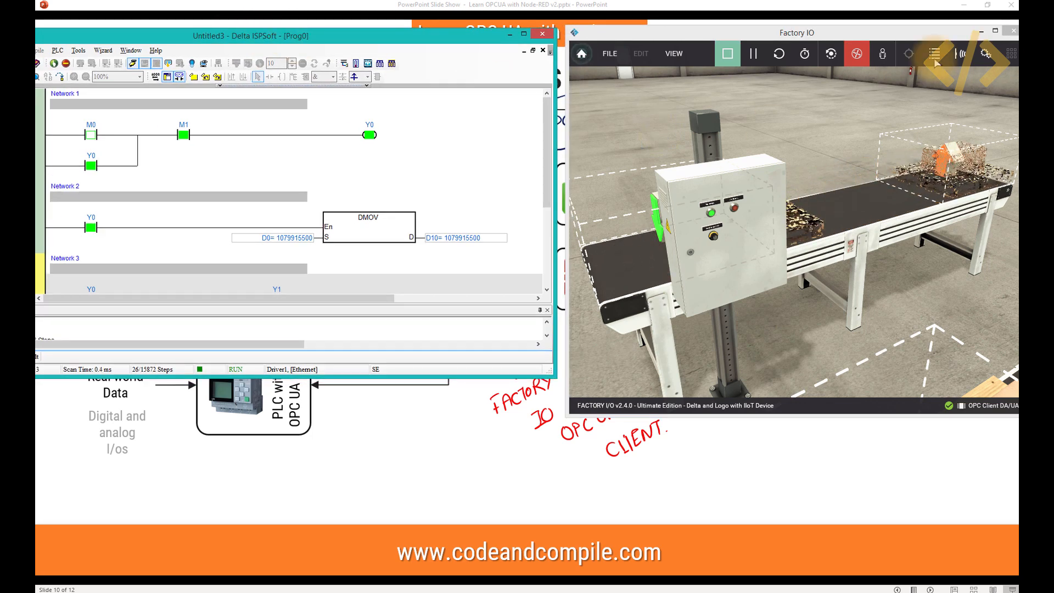
{"action": "left_click", "coordinate": [851, 161]}
{"action": "left_click", "coordinate": [882, 221]}
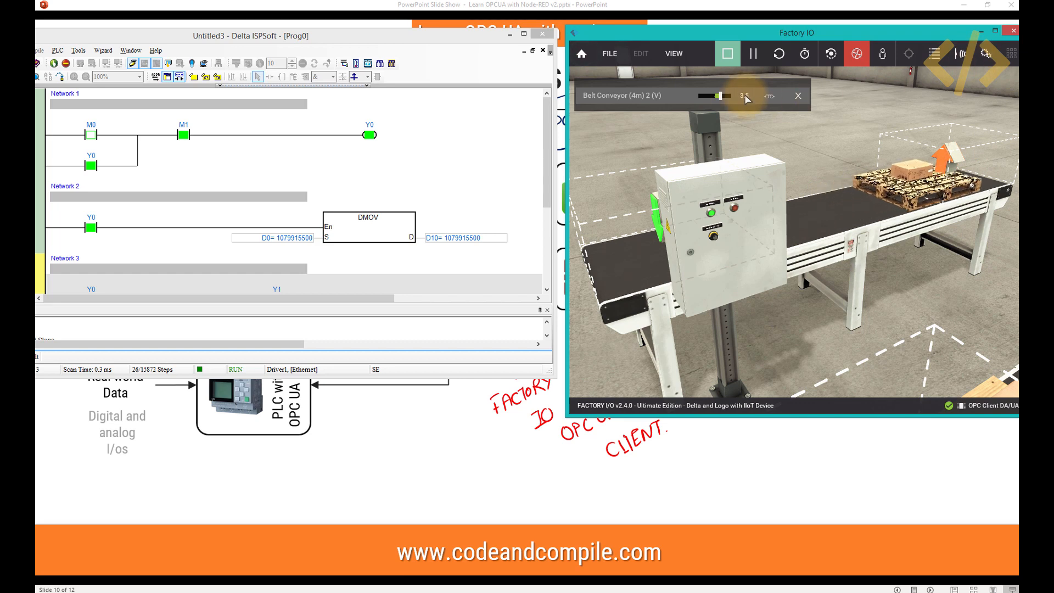
Add a device monitor table named Monitor Table to the Delta ISPSoft project.
{"action": "left_click_drag", "start_coordinate": [239, 39], "coordinate": [374, 47]}
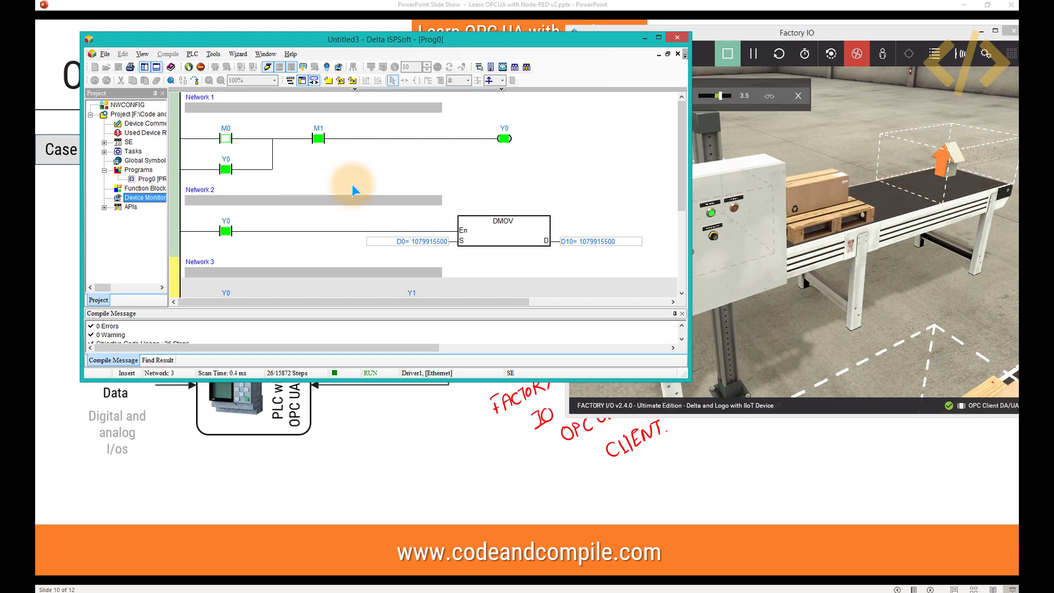
{"action": "left_click", "coordinate": [134, 198]}
{"action": "left_click", "coordinate": [153, 202]}
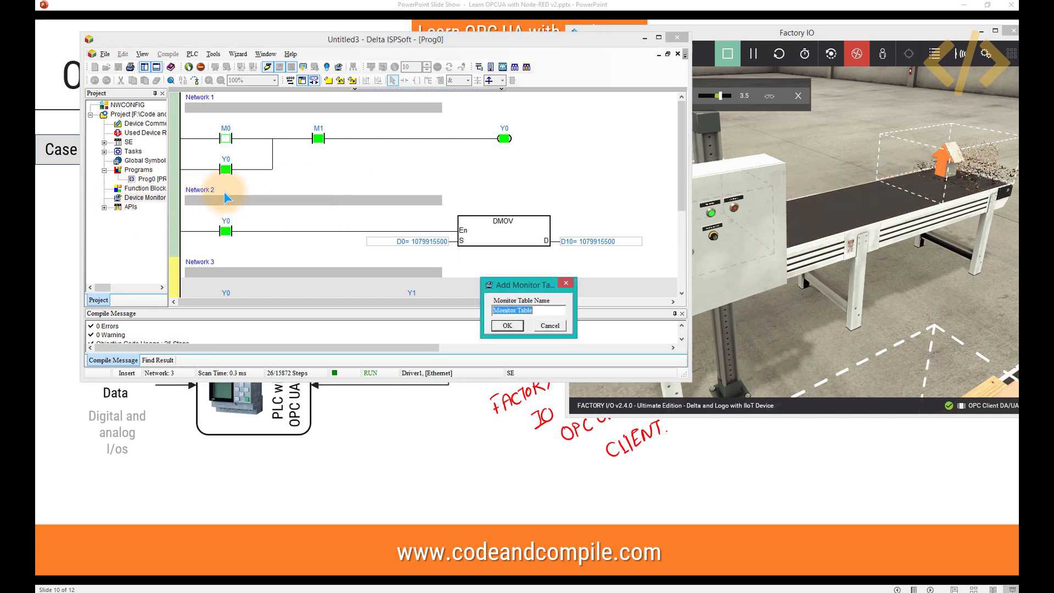
{"action": "left_click", "coordinate": [506, 329]}
Add devices D0 and D10 to the monitor table, each with a count of 1.
{"action": "double_click", "coordinate": [330, 171]}
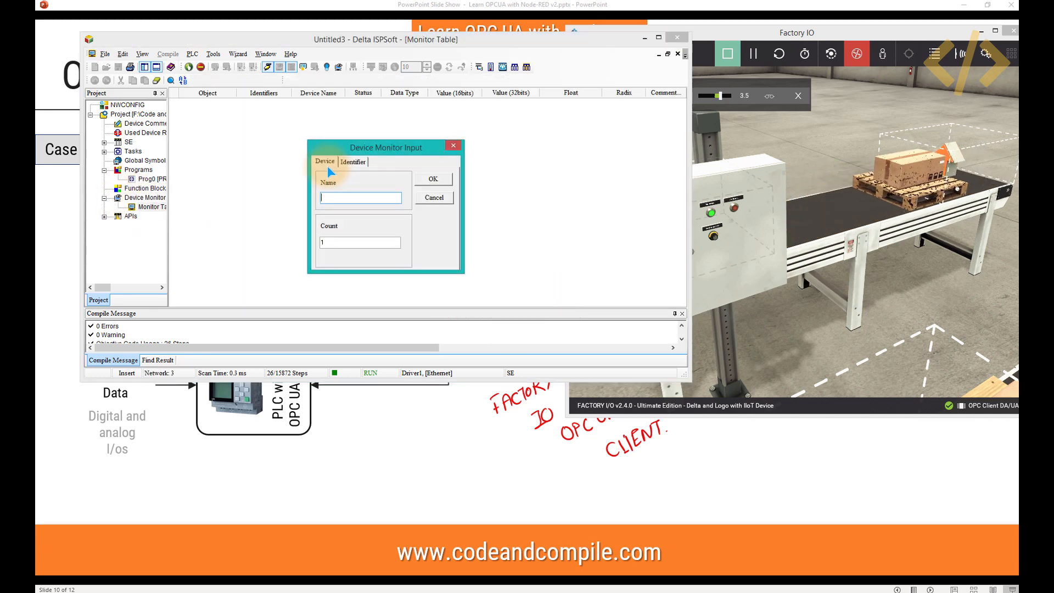
{"action": "type", "text": "d0"}
{"action": "left_click", "coordinate": [433, 179]}
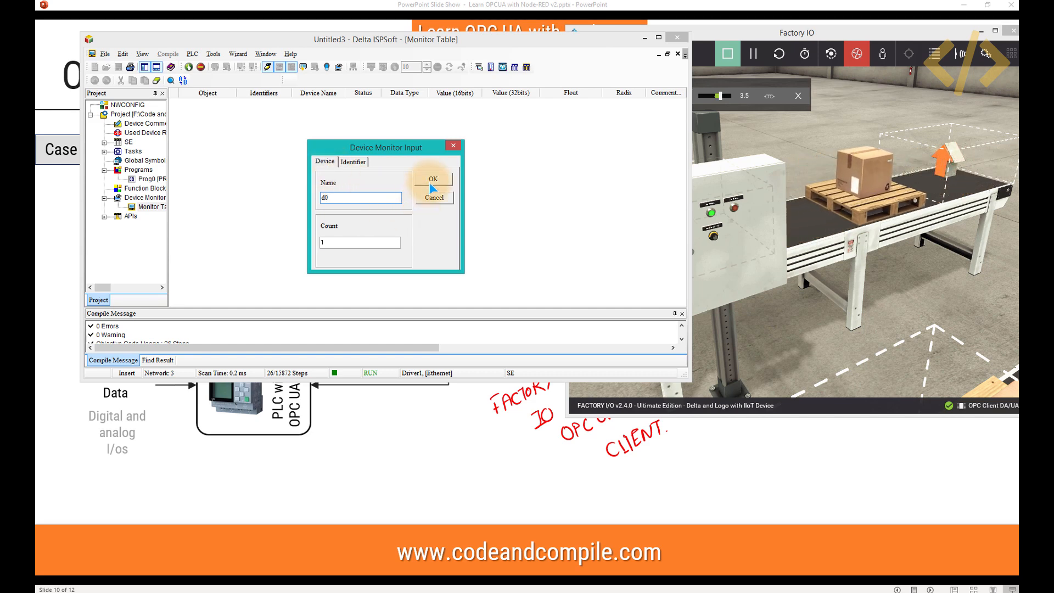
{"action": "double_click", "coordinate": [299, 201]}
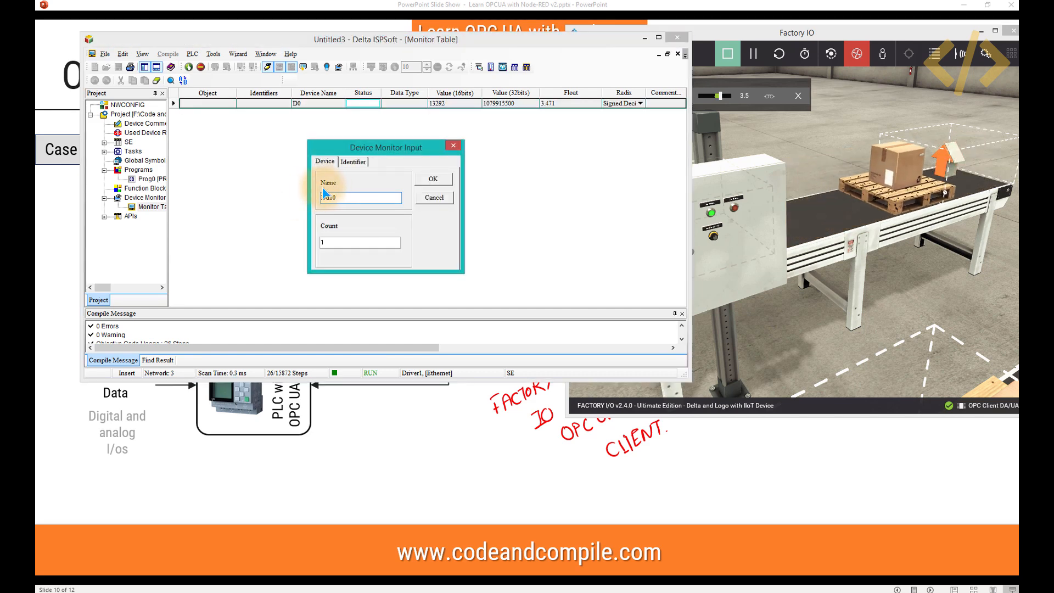
{"action": "double_click", "coordinate": [324, 196]}
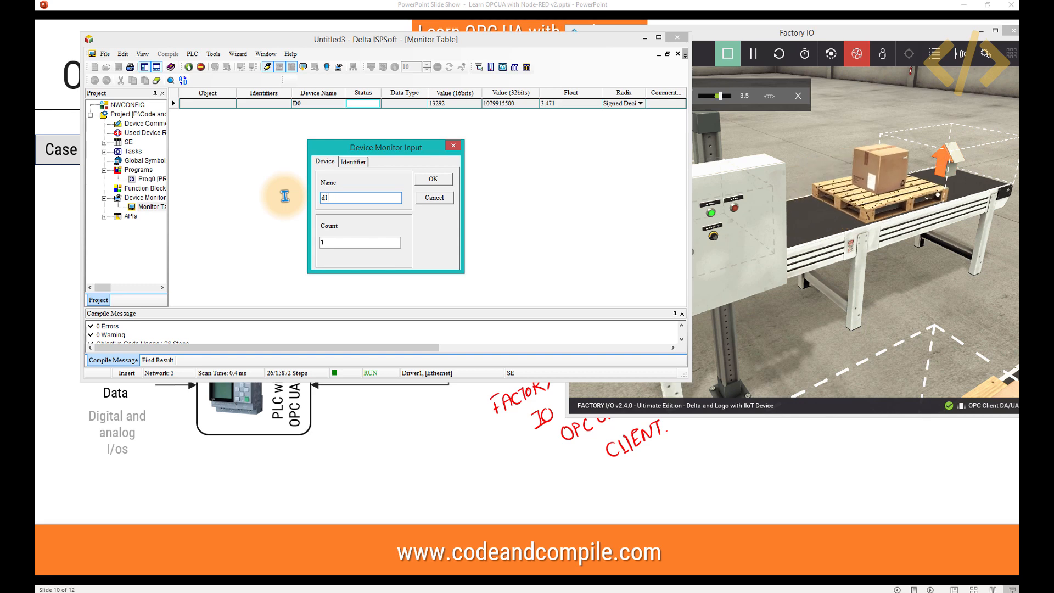
{"action": "left_click", "coordinate": [433, 178]}
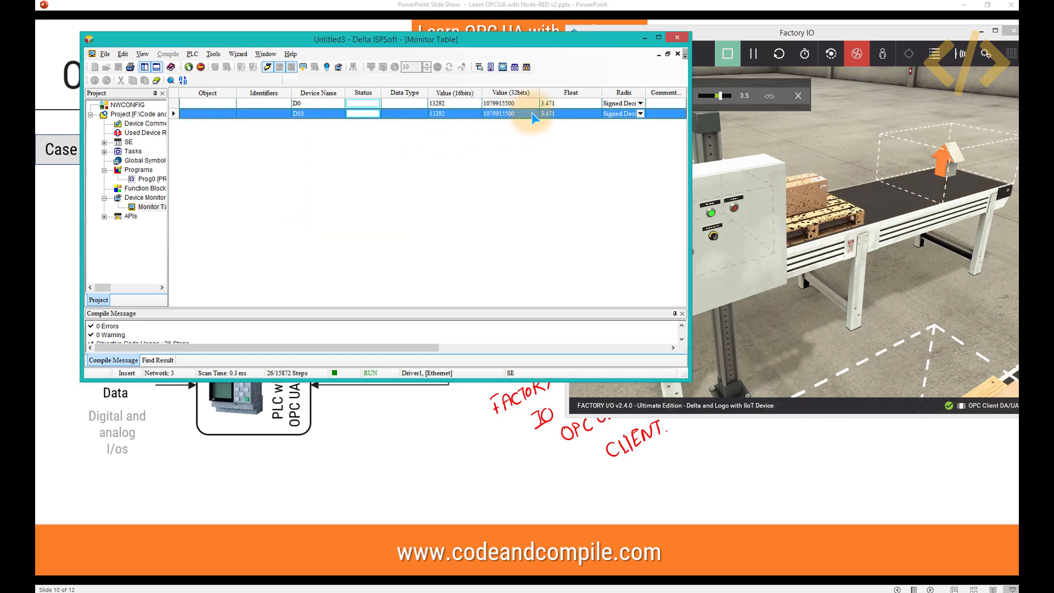
Place the monitor table beside Factory IO and vary Potentiometer 2 to about 5.7 V, 0.3 V and 3.4 V while monitoring D0 and D10.
{"action": "left_click_drag", "start_coordinate": [561, 42], "coordinate": [430, 29]}
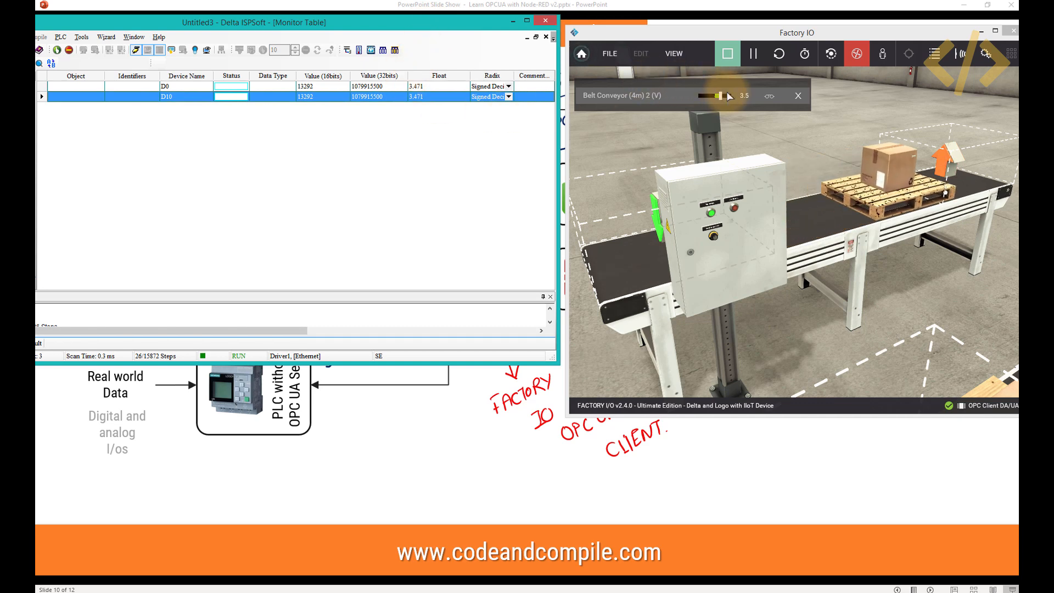
{"action": "left_click", "coordinate": [723, 261]}
{"action": "scroll", "coordinate": [717, 270], "scroll_direction": "up", "scroll_amount": 8}
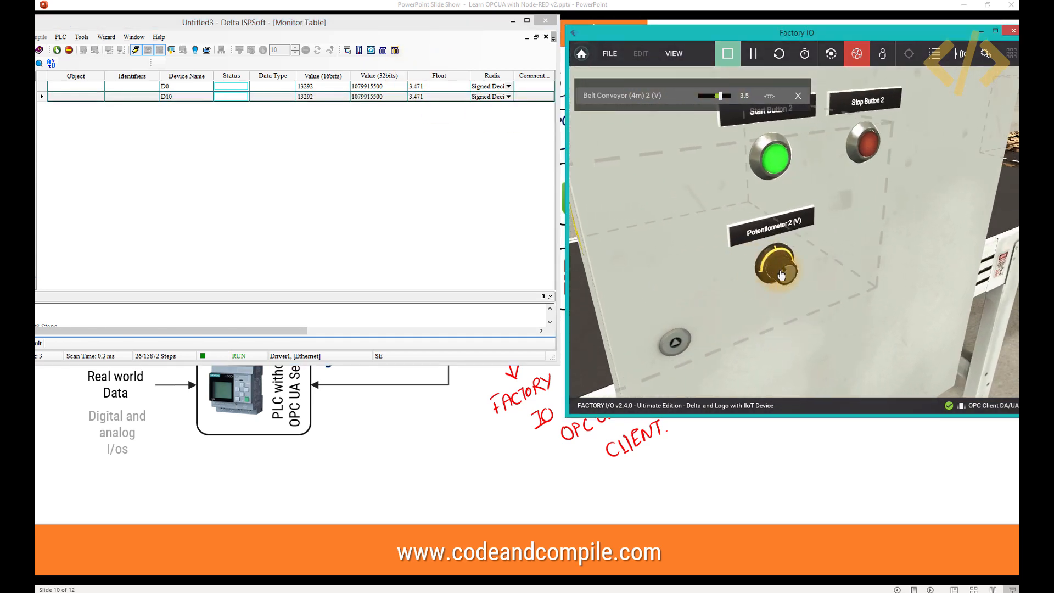
{"action": "key", "text": "d"}
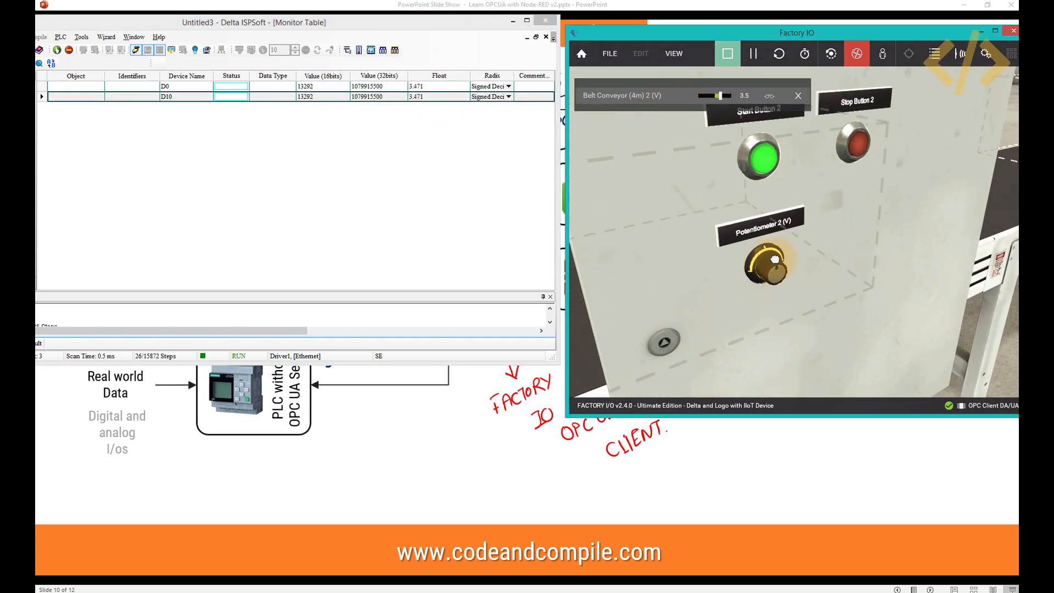
{"action": "scroll", "coordinate": [699, 145], "scroll_direction": "down", "scroll_amount": 8}
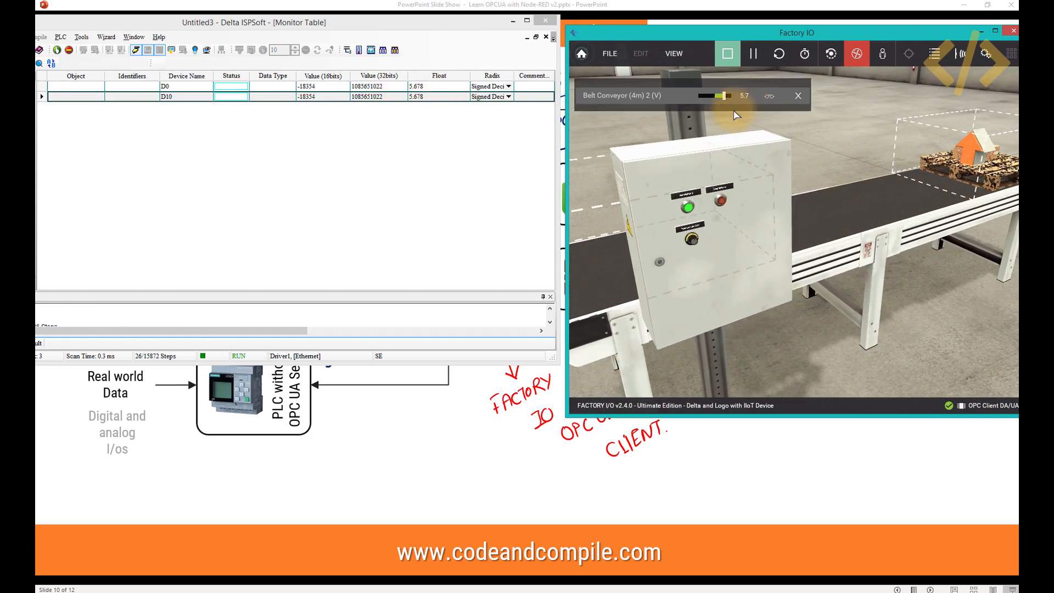
{"action": "scroll", "coordinate": [677, 250], "scroll_direction": "up", "scroll_amount": 2}
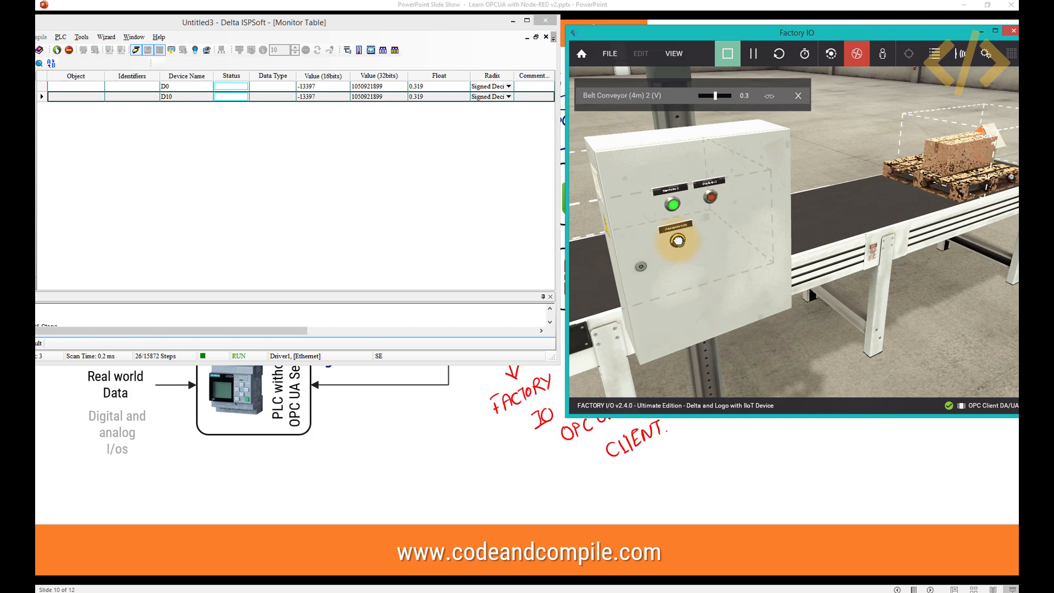
{"action": "left_click_drag", "start_coordinate": [679, 244], "coordinate": [678, 242]}
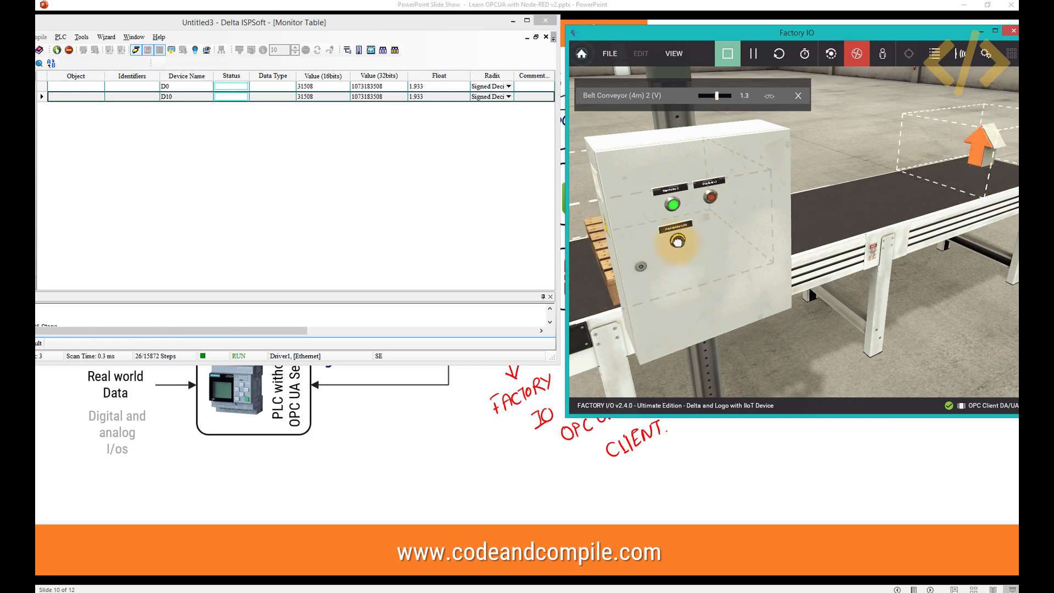
Minimize Delta ISPSoft and shift the Factory IO window so the slide's OPC UA client icons are uncovered.
{"action": "left_click", "coordinate": [514, 21]}
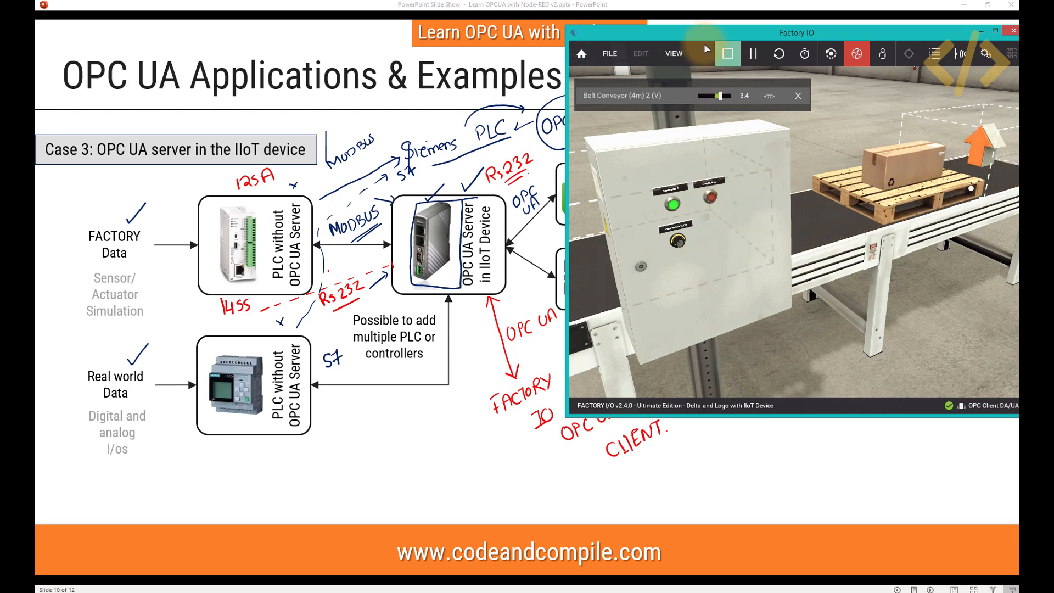
{"action": "left_click_drag", "start_coordinate": [713, 53], "coordinate": [794, 126]}
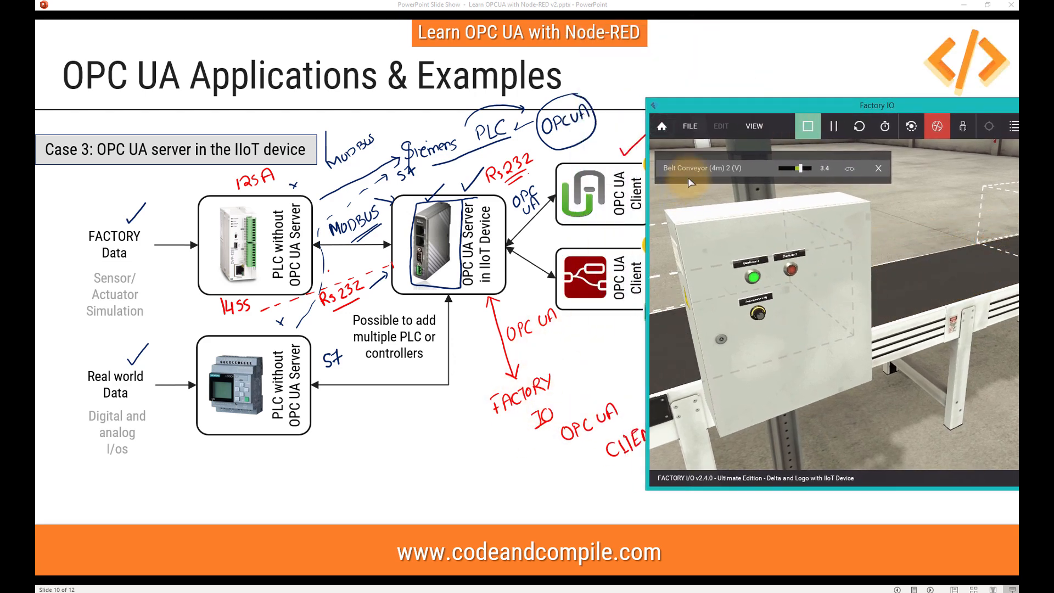
{"action": "left_click_drag", "start_coordinate": [748, 105], "coordinate": [719, 55]}
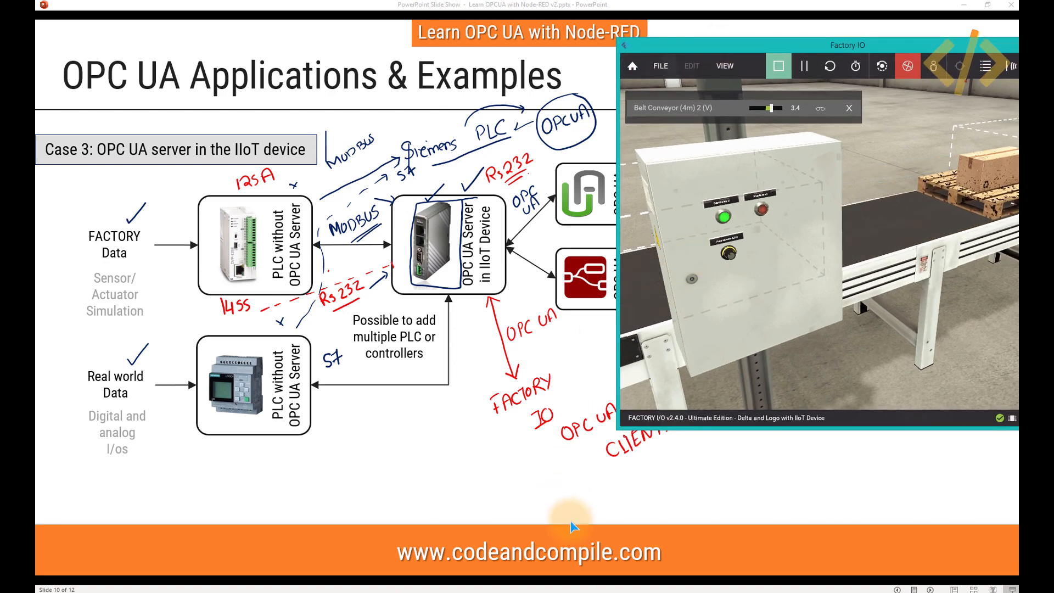
Switch to UaExpert, add the IIoT Delta D0 tag to the Data Access View, and widen that view to show the value columns.
{"action": "left_click", "coordinate": [684, 592]}
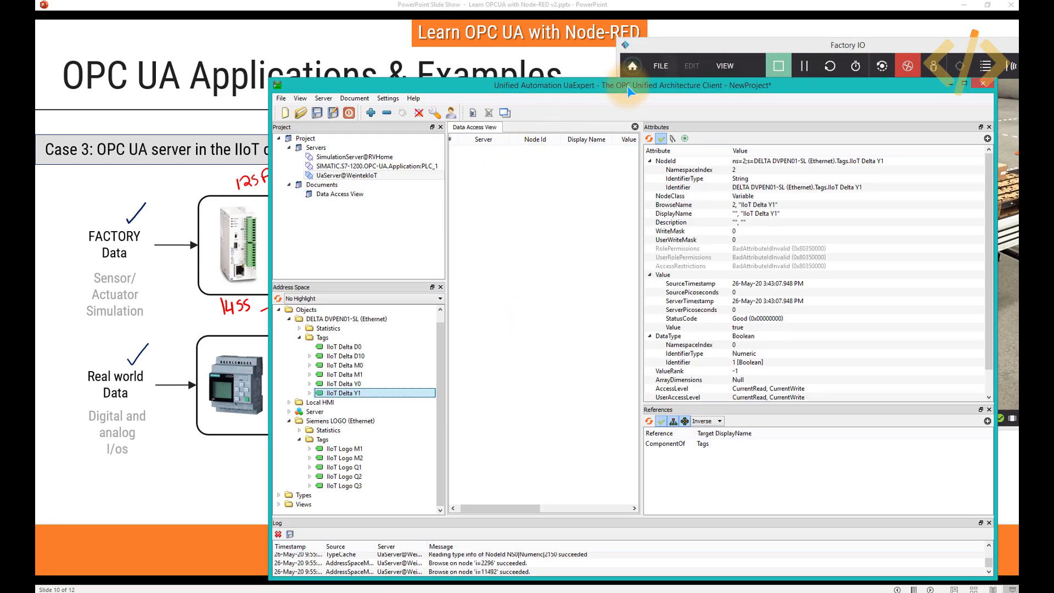
{"action": "left_click_drag", "start_coordinate": [629, 91], "coordinate": [464, 56]}
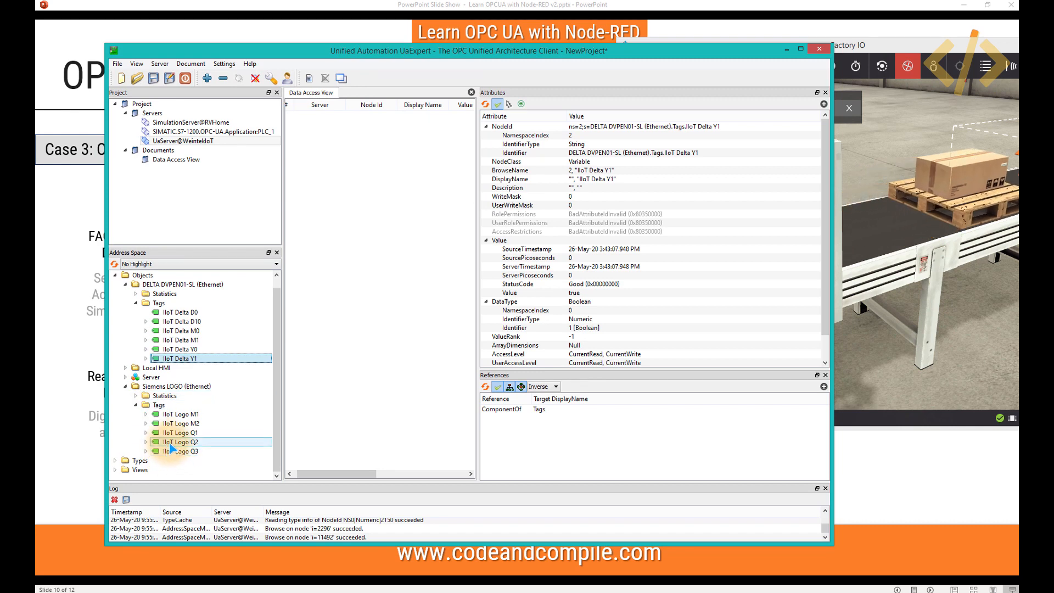
{"action": "left_click_drag", "start_coordinate": [181, 312], "coordinate": [419, 200]}
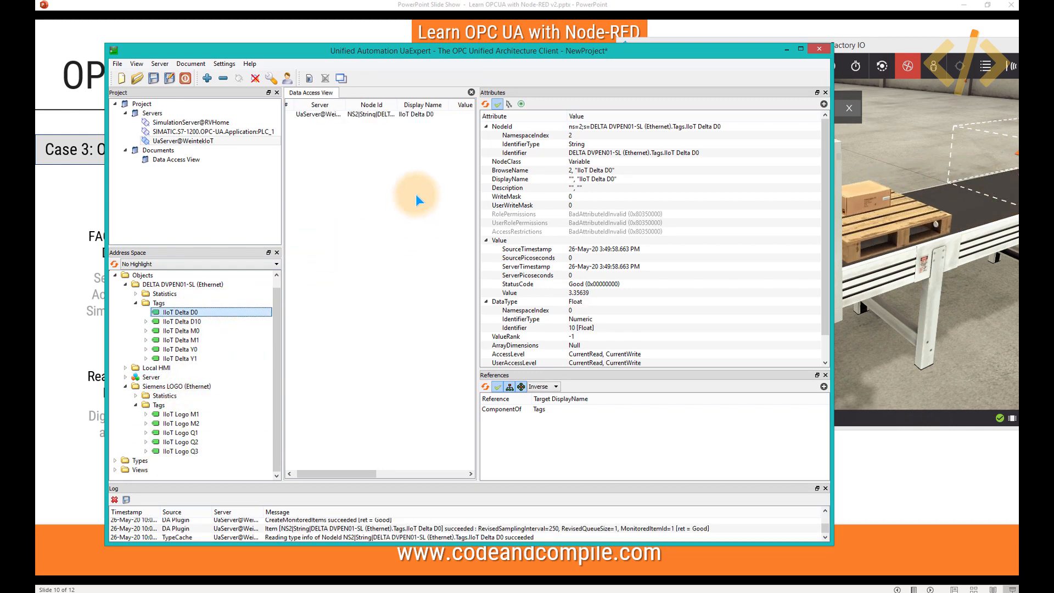
{"action": "left_click_drag", "start_coordinate": [477, 137], "coordinate": [669, 136]}
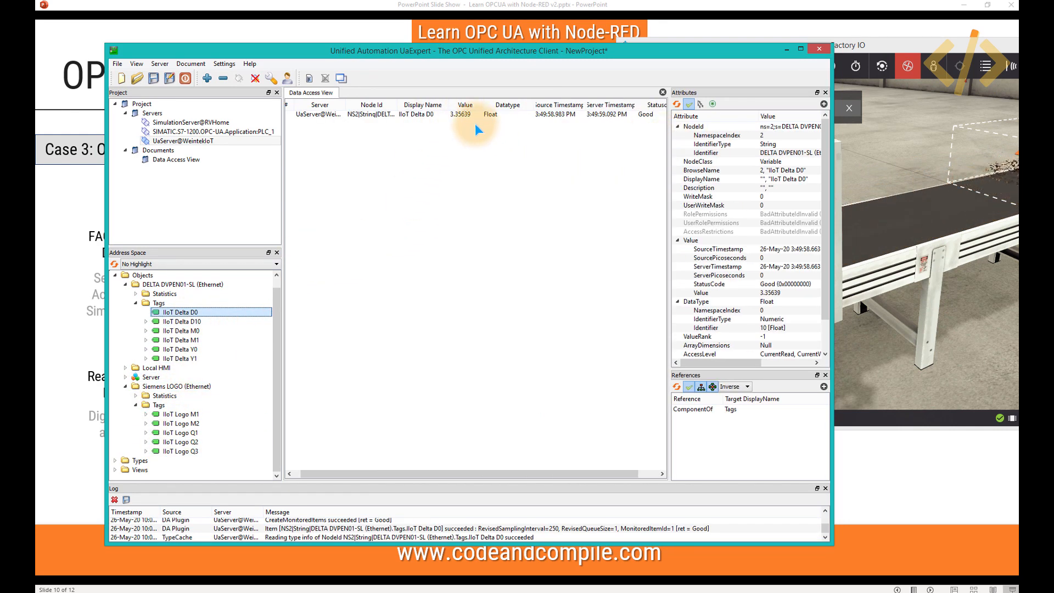
Shrink the UaExpert window and place it beside Factory IO, then bring back the Delta ISPSoft monitor table above it.
{"action": "left_click_drag", "start_coordinate": [608, 52], "coordinate": [513, 208]}
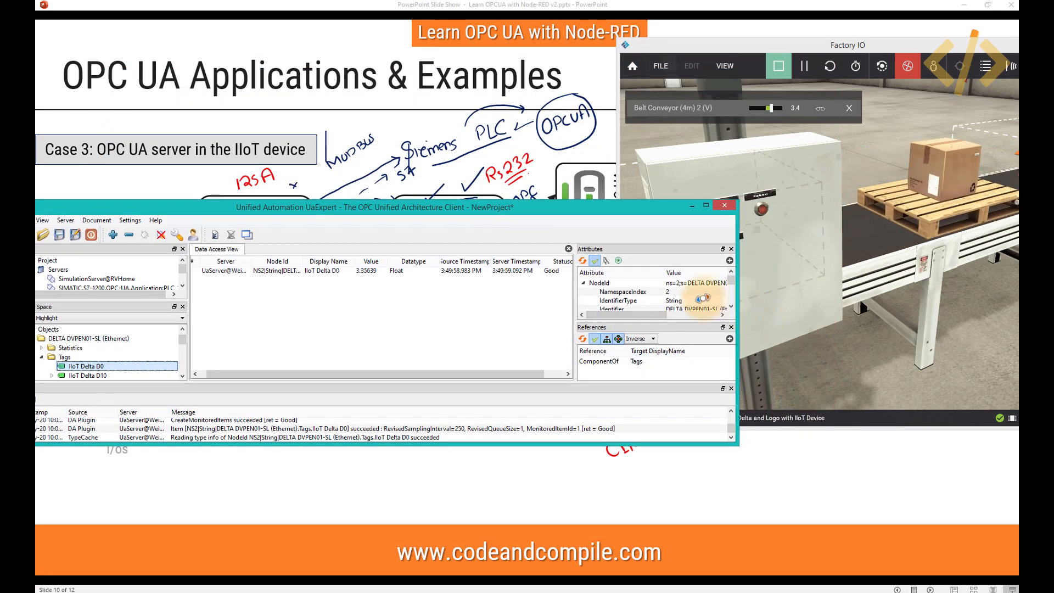
{"action": "left_click_drag", "start_coordinate": [742, 305], "coordinate": [602, 306]}
{"action": "left_click_drag", "start_coordinate": [471, 216], "coordinate": [481, 327]}
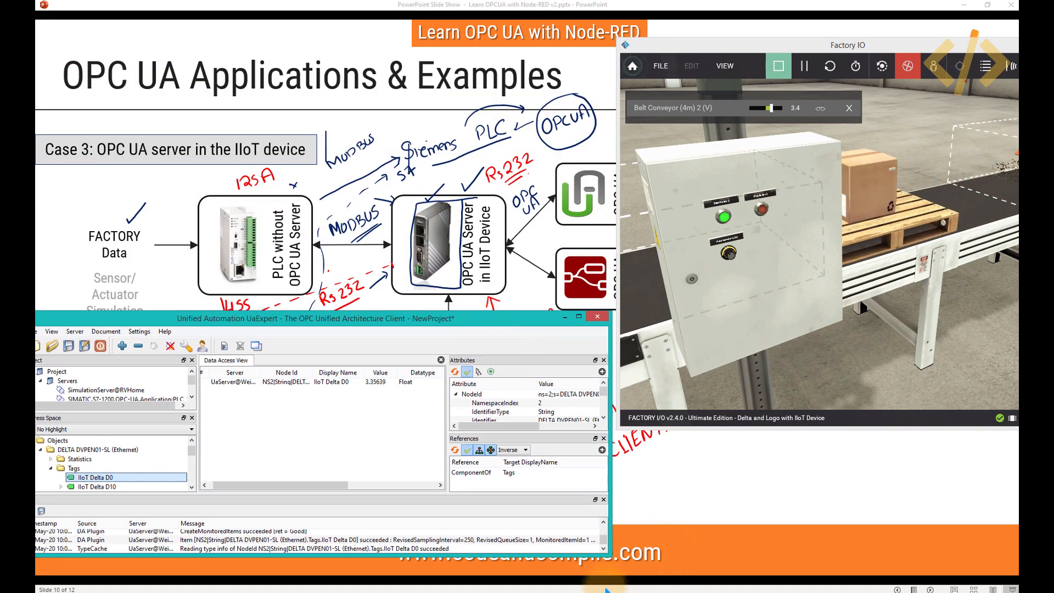
{"action": "left_click", "coordinate": [605, 591]}
{"action": "left_click_drag", "start_coordinate": [479, 24], "coordinate": [507, 21]}
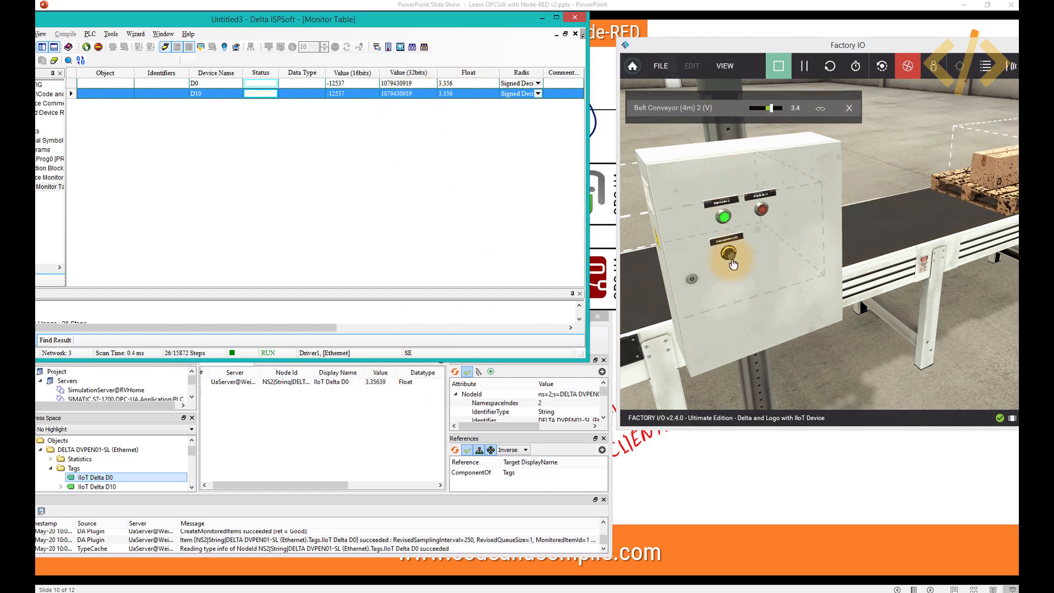
Turn Potentiometer 2 in Factory IO to about 6.4 V and 3.6 V while comparing D0 in ISPSoft and UaExpert.
{"action": "left_click", "coordinate": [728, 280]}
{"action": "scroll", "coordinate": [729, 280], "scroll_direction": "up", "scroll_amount": 5}
{"action": "left_click_drag", "start_coordinate": [670, 273], "coordinate": [759, 278]}
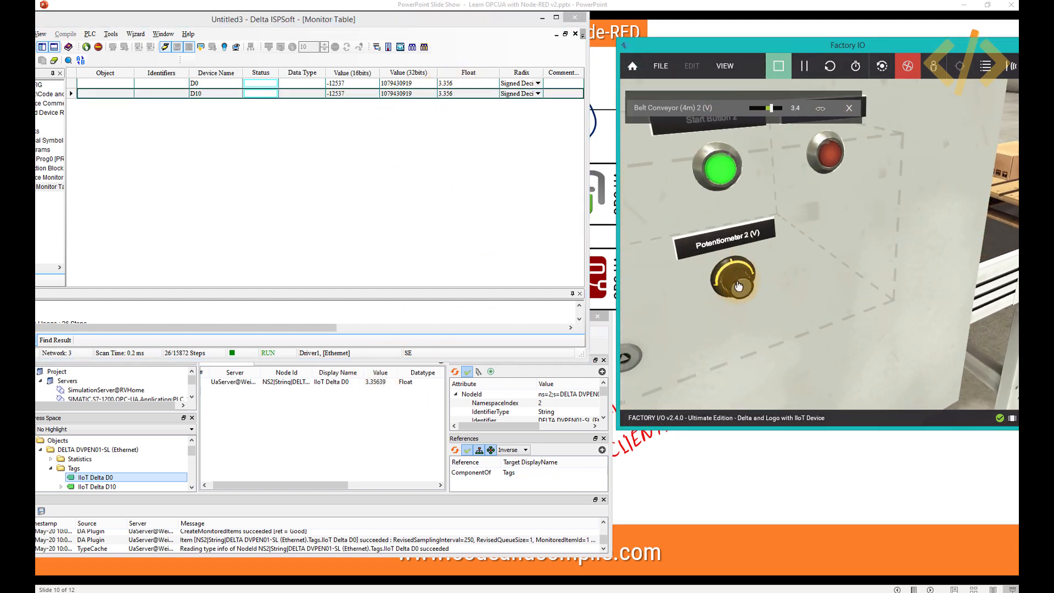
{"action": "left_click", "coordinate": [520, 415]}
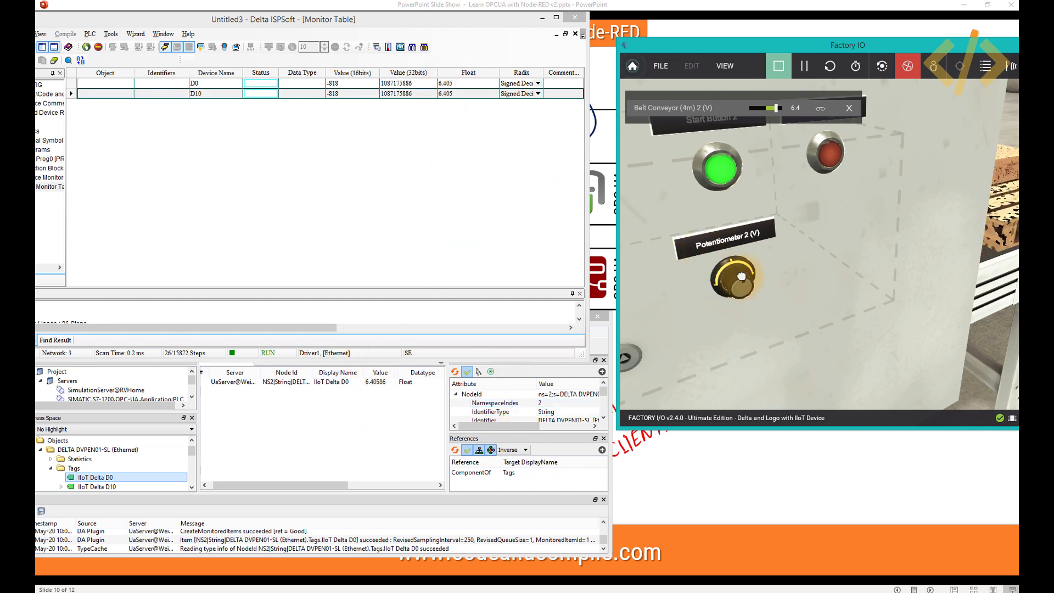
{"action": "left_click_drag", "start_coordinate": [742, 276], "coordinate": [736, 274]}
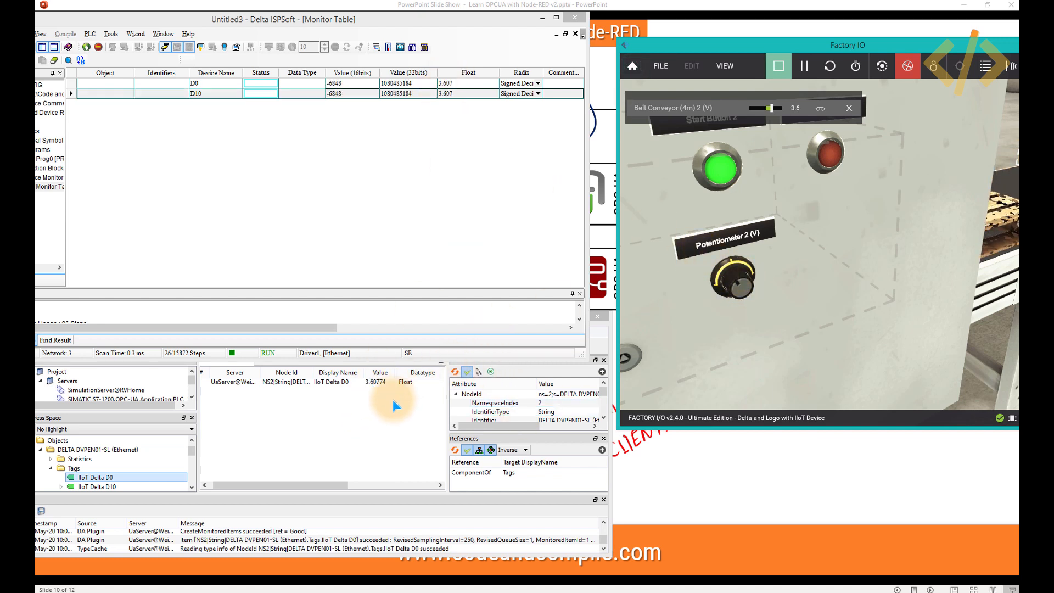
Stop the simulation in the maximized Factory IO window and minimize ISPSoft, Factory IO and UaExpert to uncover the whole slide.
{"action": "left_click", "coordinate": [543, 18]}
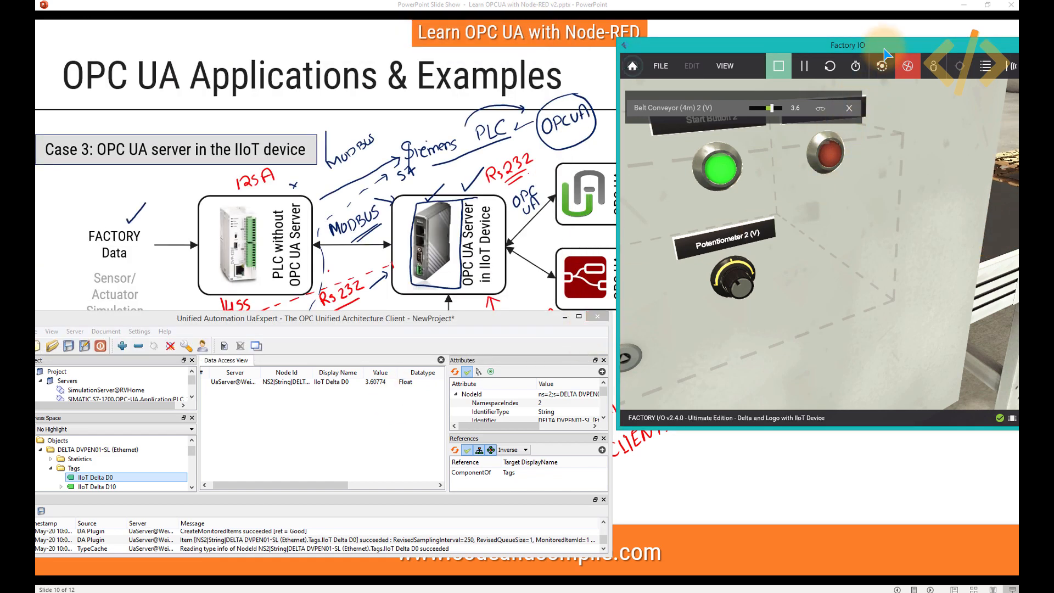
{"action": "double_click", "coordinate": [885, 48]}
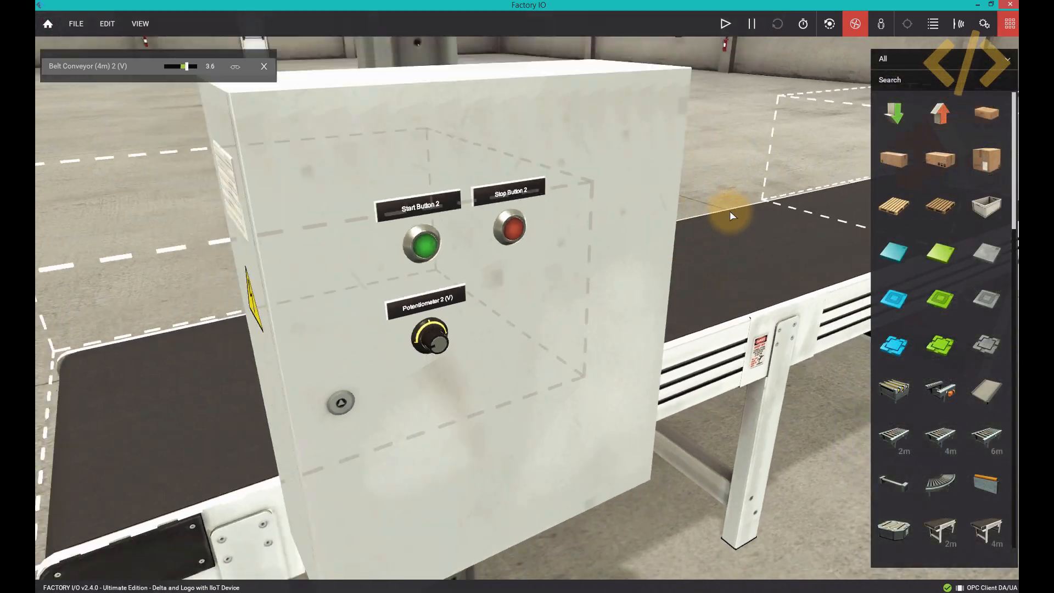
{"action": "scroll", "coordinate": [729, 211], "scroll_direction": "down", "scroll_amount": 5}
{"action": "left_click", "coordinate": [978, 5]}
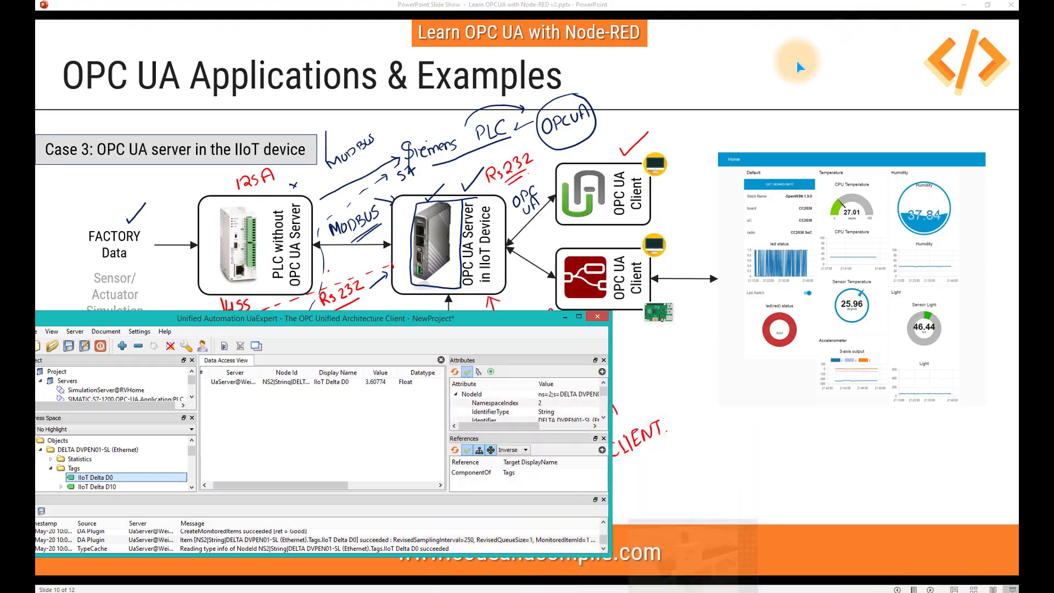
{"action": "left_click", "coordinate": [565, 318]}
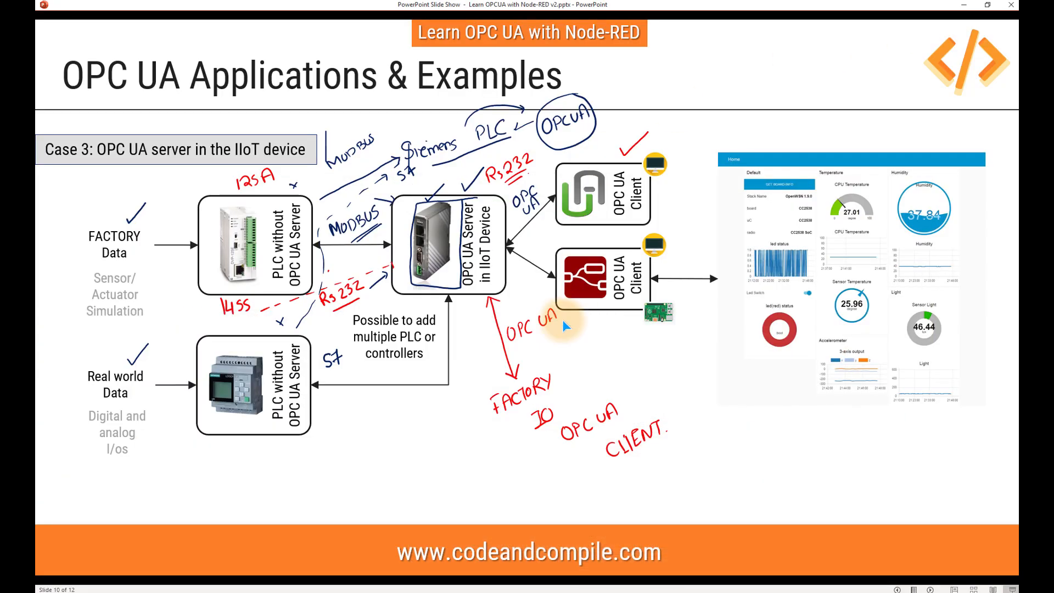